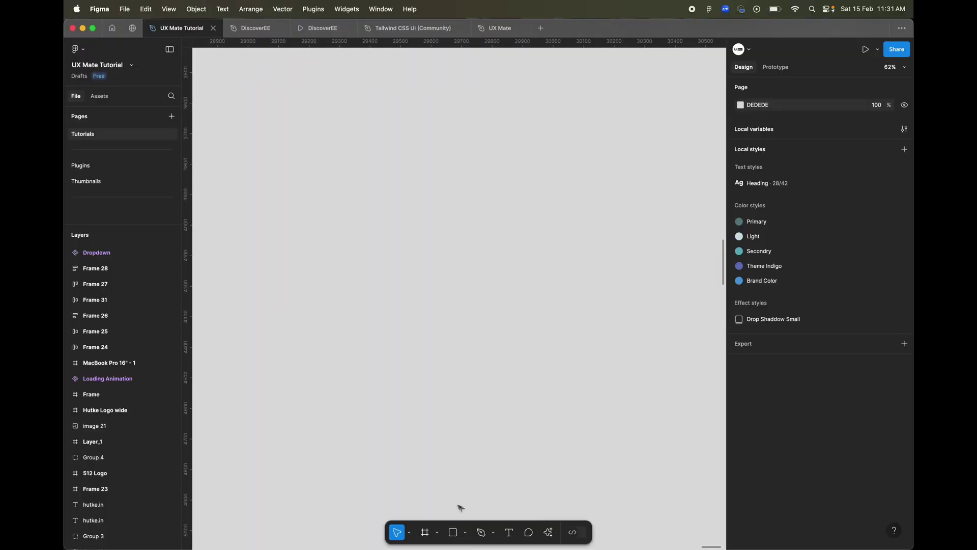
Step: Draw a polygon on the empty canvas and set its width and height to 200
{"action": "left_click", "coordinate": [466, 532]}
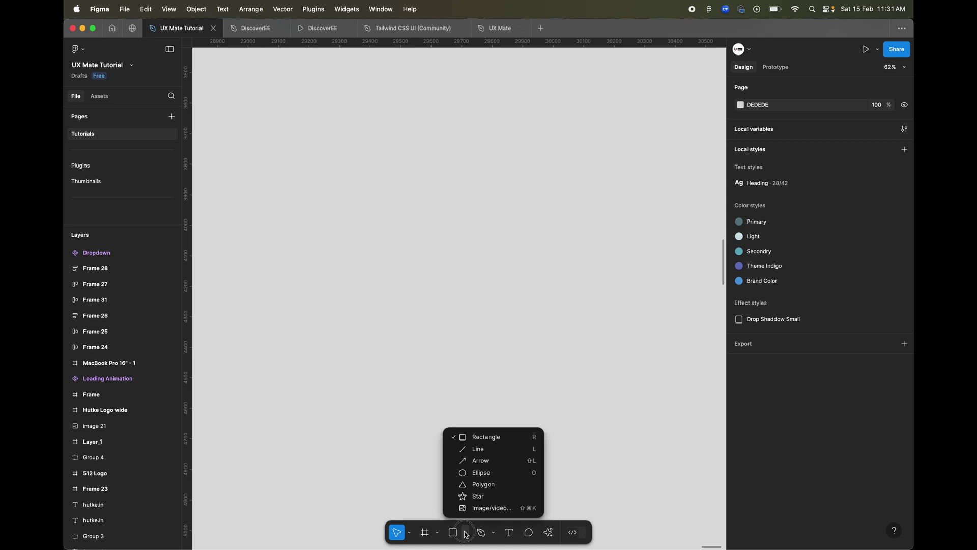
{"action": "left_click", "coordinate": [489, 485]}
{"action": "mouse_move", "coordinate": [444, 219]}
{"action": "left_mouse_down"}
{"action": "mouse_move", "coordinate": [481, 236]}
{"action": "mouse_move", "coordinate": [478, 253]}
{"action": "left_mouse_up"}
{"action": "left_click", "coordinate": [777, 205]}
{"action": "key", "text": "Tab"}
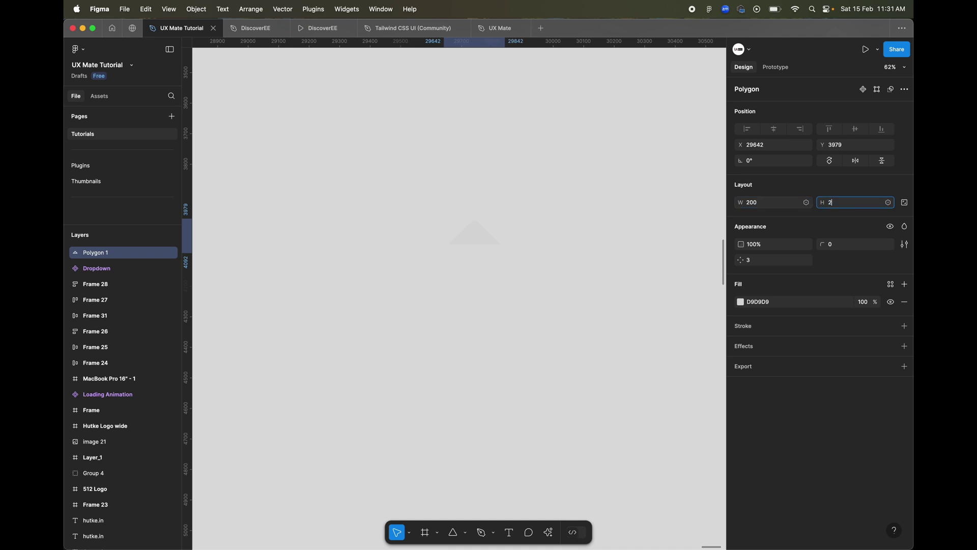
{"action": "key", "text": "Return"}
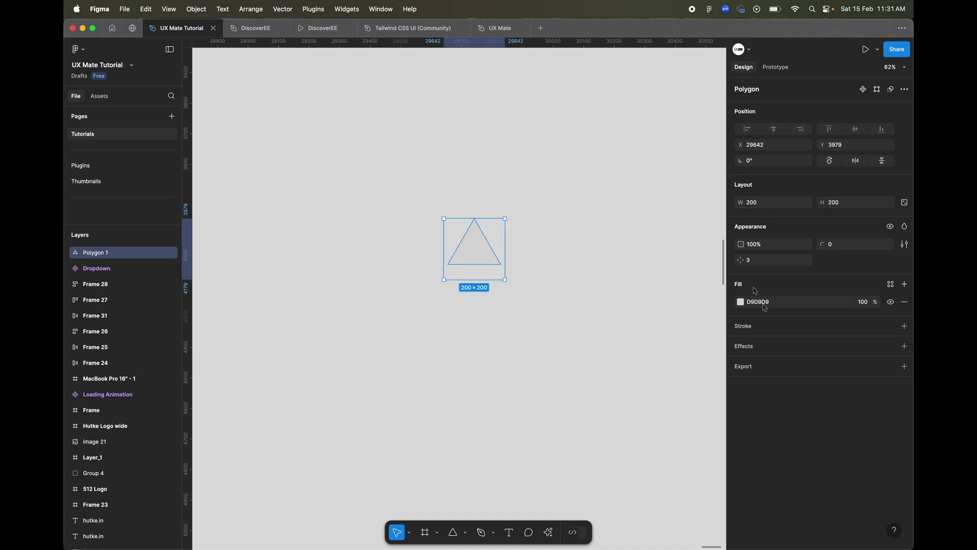
Step: Set the polygon's side count to 6 to turn it into a hexagon
{"action": "left_click", "coordinate": [762, 262]}
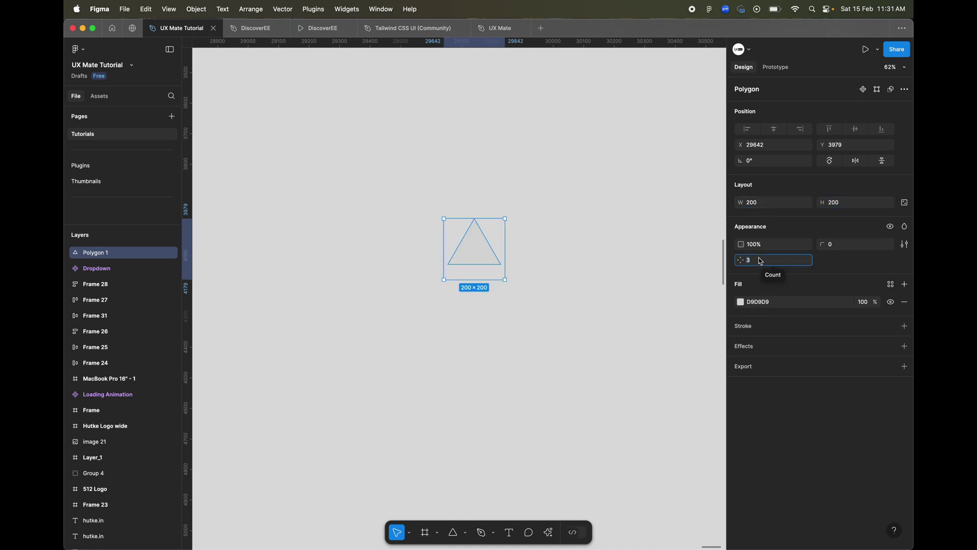
{"action": "type", "text": "6"}
{"action": "key", "text": "Return"}
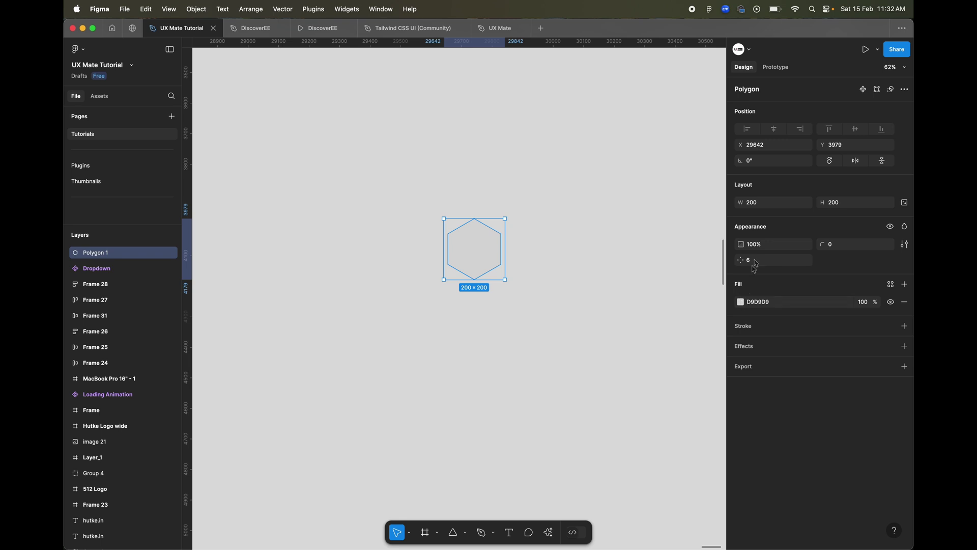
Step: Give the hexagon a black inside stroke with a weight of 2 and remove its fill
{"action": "left_click", "coordinate": [905, 326]}
{"action": "left_click", "coordinate": [841, 365]}
{"action": "type", "text": "2"}
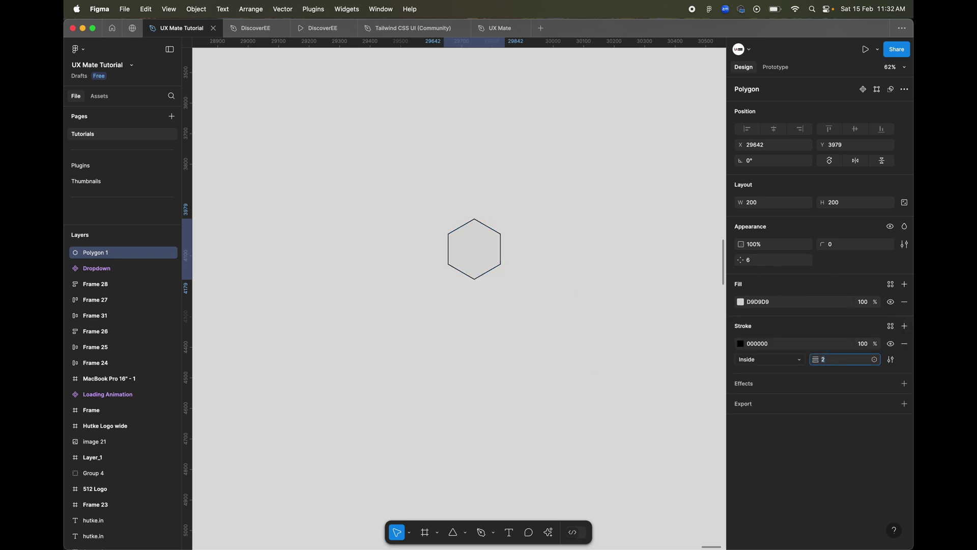
{"action": "left_click", "coordinate": [905, 302]}
{"action": "left_click", "coordinate": [546, 297]}
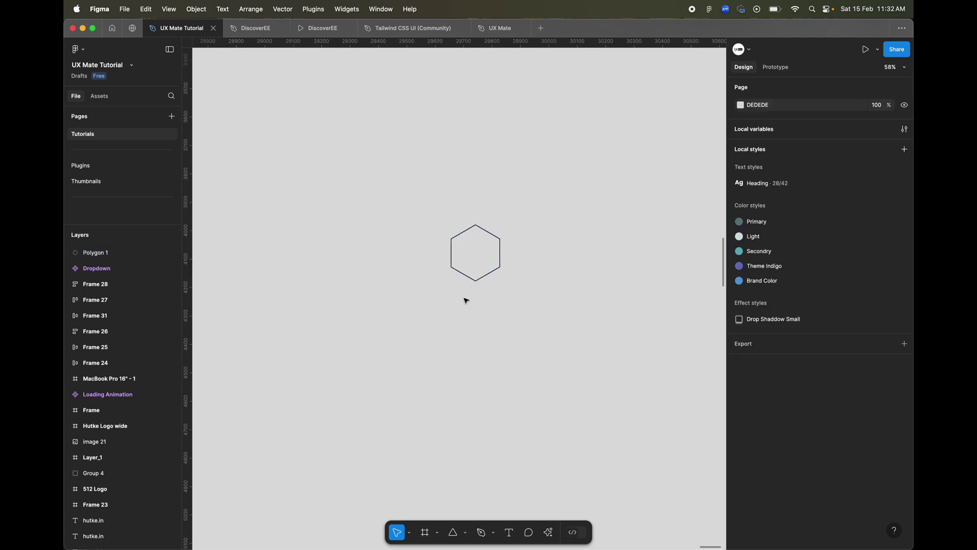
Step: Draw a frame around the hexagon and set its width and height to 300
{"action": "scroll", "coordinate": [465, 299], "scroll_direction": "up", "scroll_amount": 5}
{"action": "key", "text": "f"}
{"action": "left_click_drag", "start_coordinate": [404, 144], "coordinate": [564, 304]}
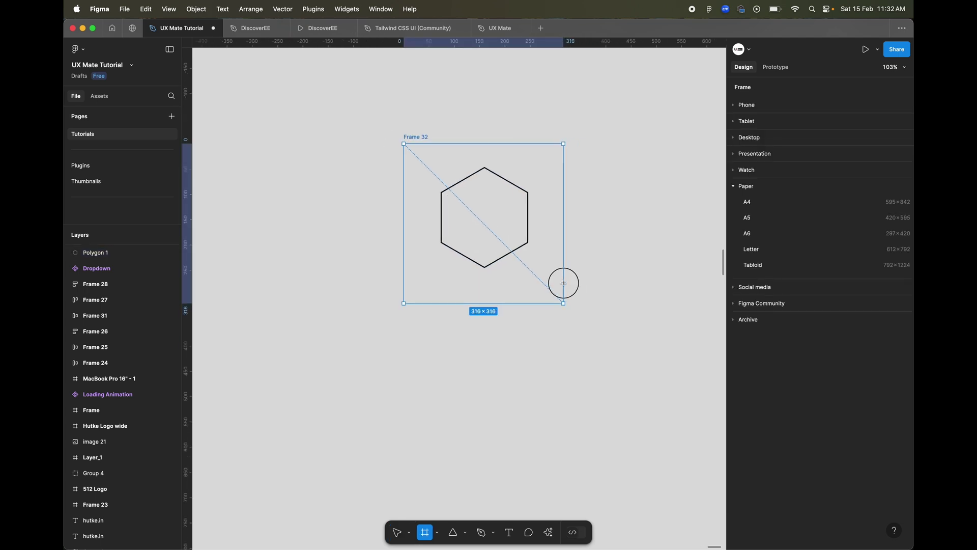
{"action": "left_click", "coordinate": [781, 203]}
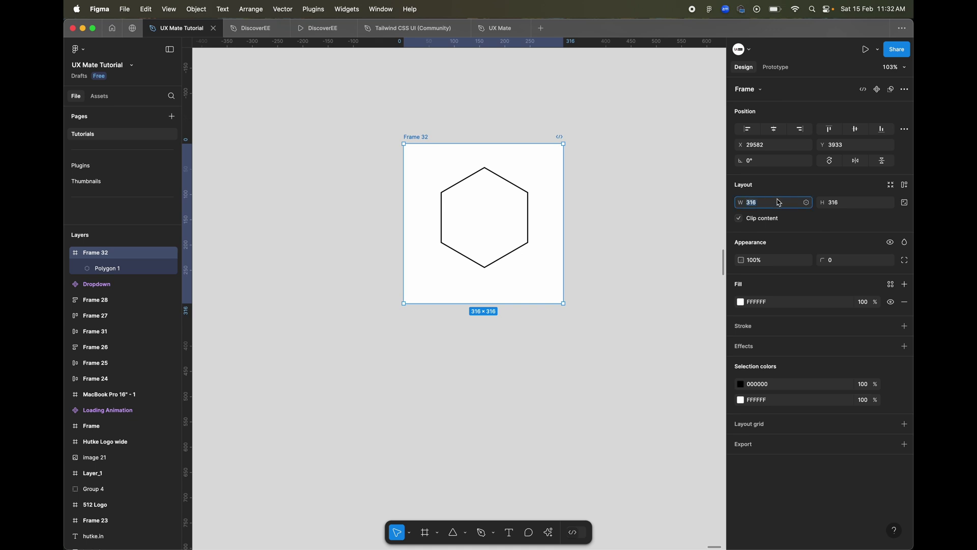
{"action": "key", "text": "Tab"}
{"action": "type", "text": "300"}
{"action": "key", "text": "Return"}
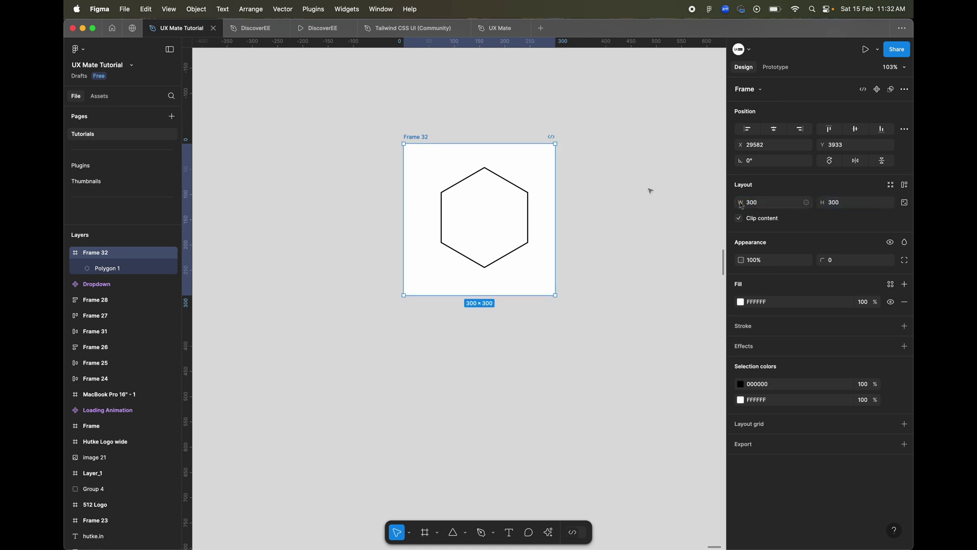
Step: Center the hexagon horizontally and vertically within the frame
{"action": "left_click", "coordinate": [500, 177]}
{"action": "left_click", "coordinate": [774, 128]}
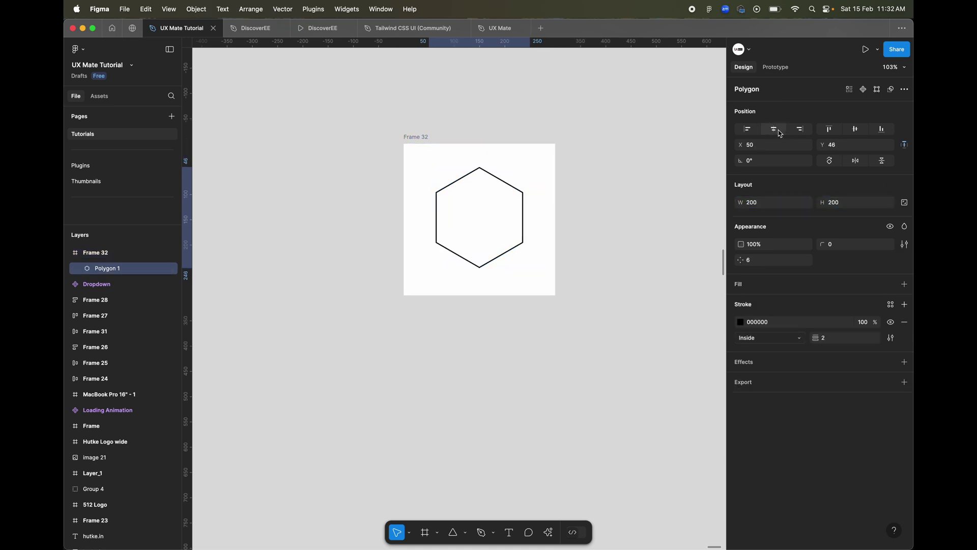
{"action": "left_click", "coordinate": [858, 129]}
{"action": "left_click", "coordinate": [469, 367]}
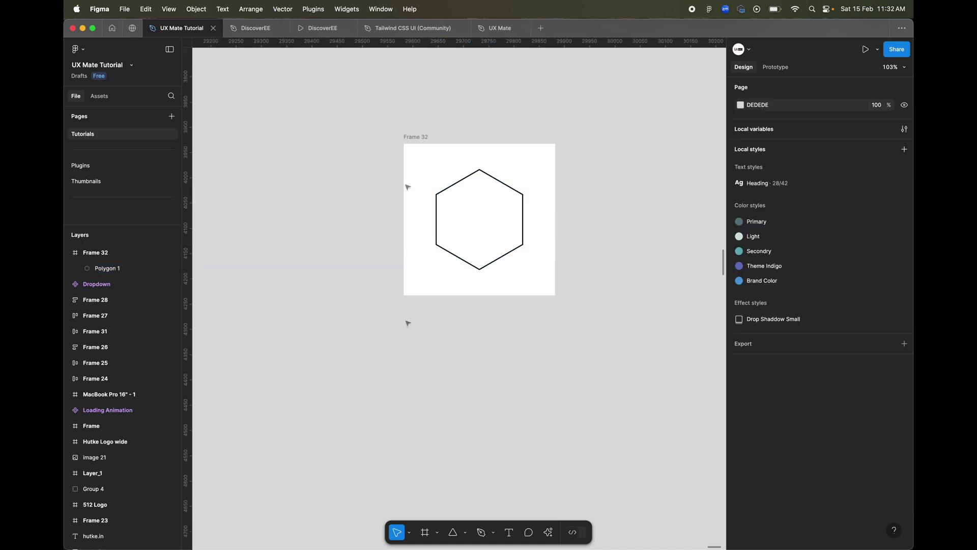
Step: Rename the frame containing the hexagon as Animation
{"action": "double_click", "coordinate": [415, 137]}
{"action": "type", "text": "Animation"}
{"action": "key", "text": "Return"}
Step: Draw a straight Pen path along the hexagon's upper-left edge, from the upper-left vertex to the top vertex
{"action": "scroll", "coordinate": [522, 172], "scroll_direction": "up", "scroll_amount": 2}
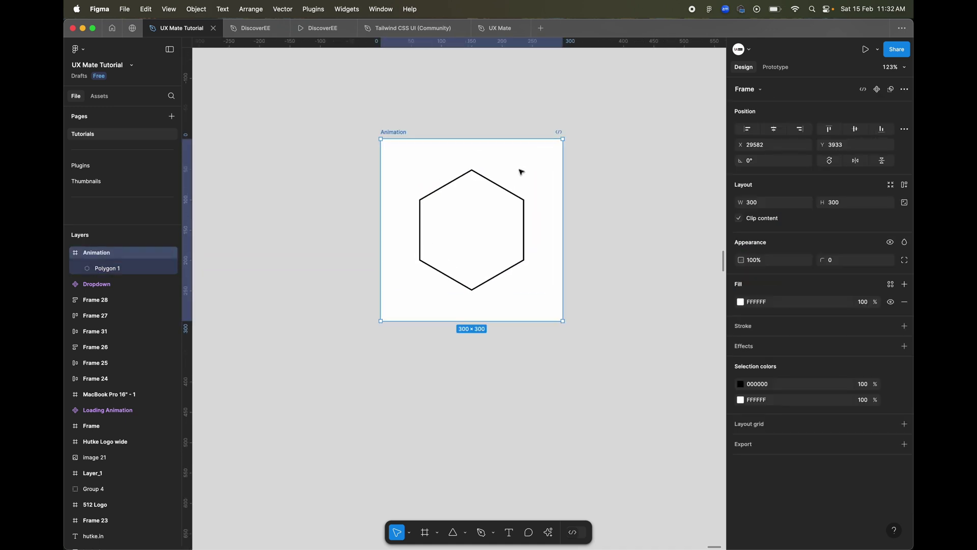
{"action": "left_click", "coordinate": [481, 531]}
{"action": "scroll", "coordinate": [421, 201], "scroll_direction": "up", "scroll_amount": 2}
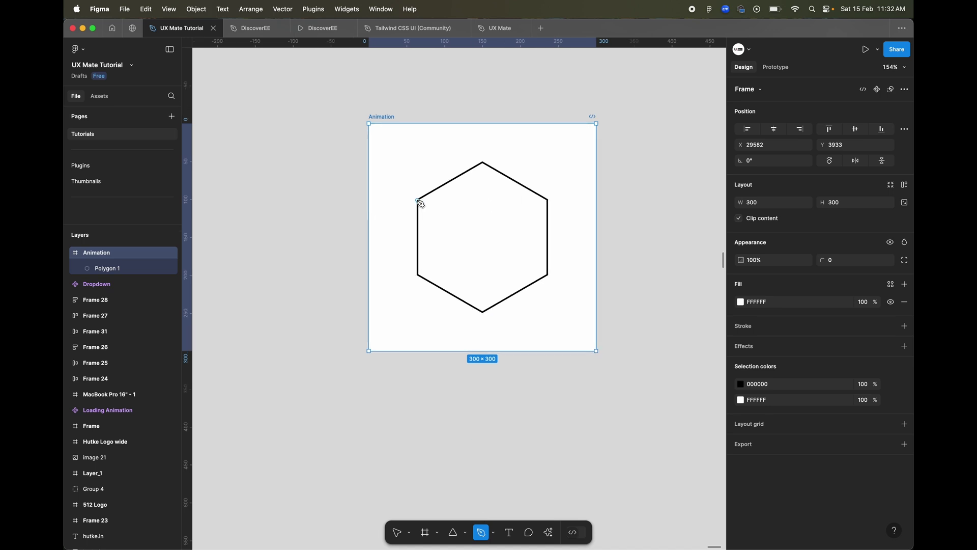
{"action": "left_click", "coordinate": [420, 202]}
{"action": "left_click", "coordinate": [483, 163]}
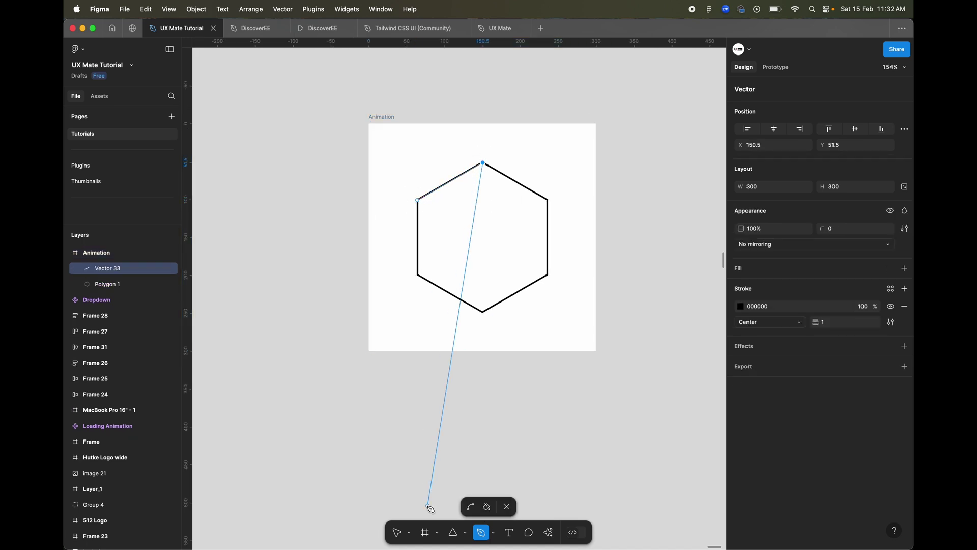
{"action": "key", "text": "Escape"}
{"action": "key", "text": "Escape"}
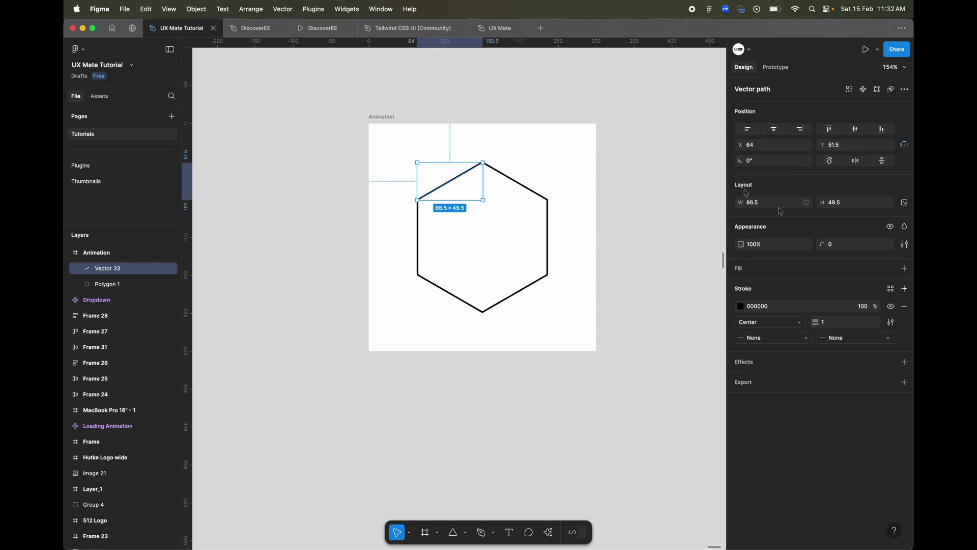
Step: Set the new path's stroke color to red FF0000 and its stroke weight to 4
{"action": "left_click", "coordinate": [741, 306]}
{"action": "left_click_drag", "start_coordinate": [680, 338], "coordinate": [763, 256]}
{"action": "left_click", "coordinate": [850, 329]}
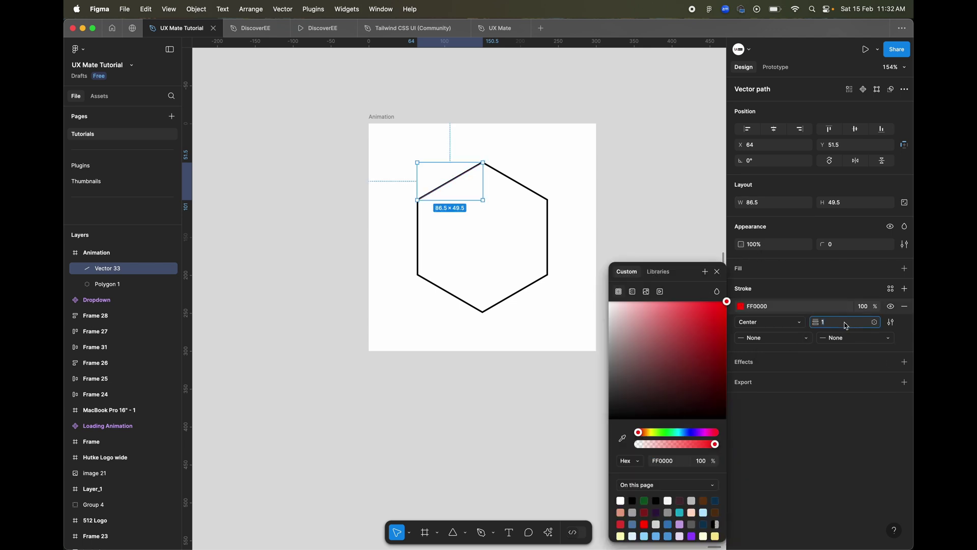
{"action": "type", "text": "3"}
{"action": "key", "text": "Up"}
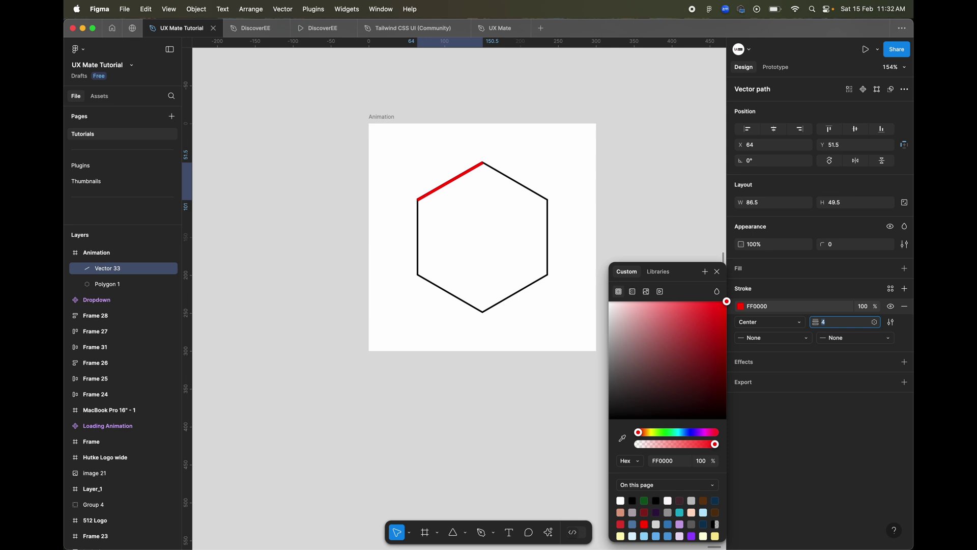
{"action": "left_click", "coordinate": [473, 396]}
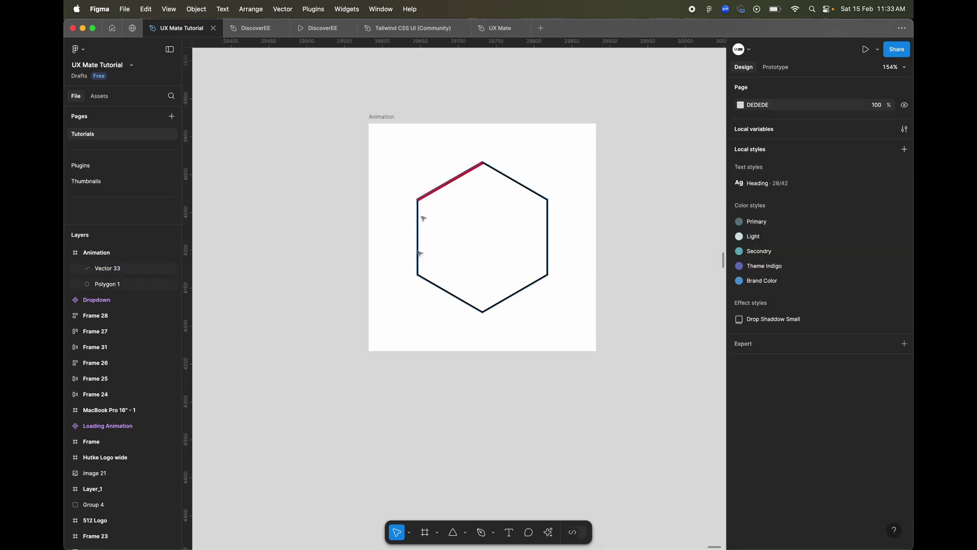
Step: Draw a circle about 14 × 14 over the hexagon's upper-left vertex and fill it with black 000000
{"action": "scroll", "coordinate": [410, 202], "scroll_direction": "up", "scroll_amount": 3}
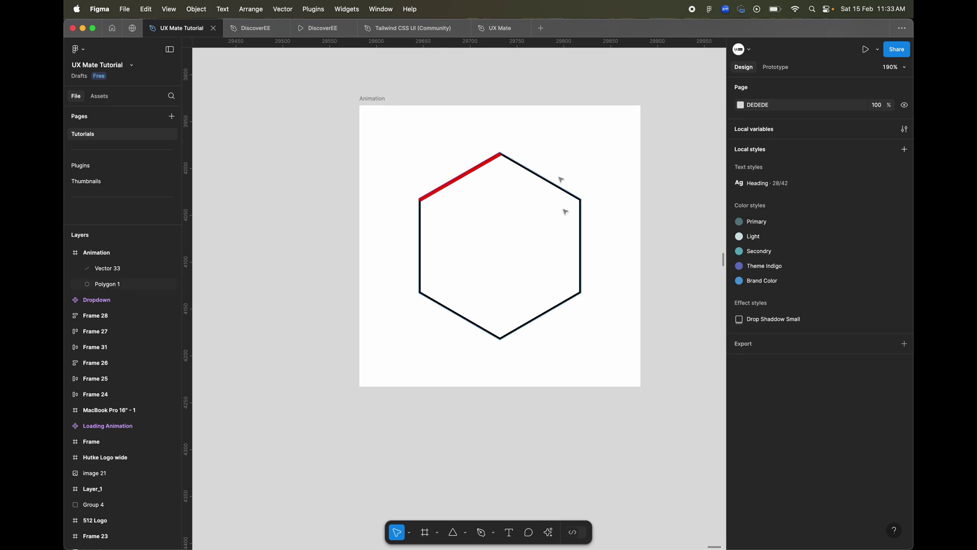
{"action": "scroll", "coordinate": [410, 198], "scroll_direction": "up", "scroll_amount": 3}
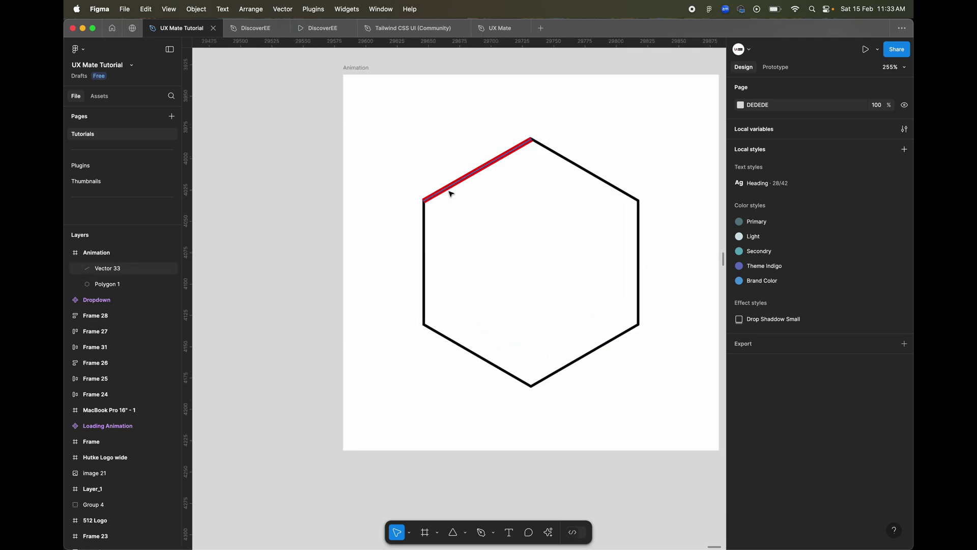
{"action": "scroll", "coordinate": [449, 192], "scroll_direction": "up", "scroll_amount": 3}
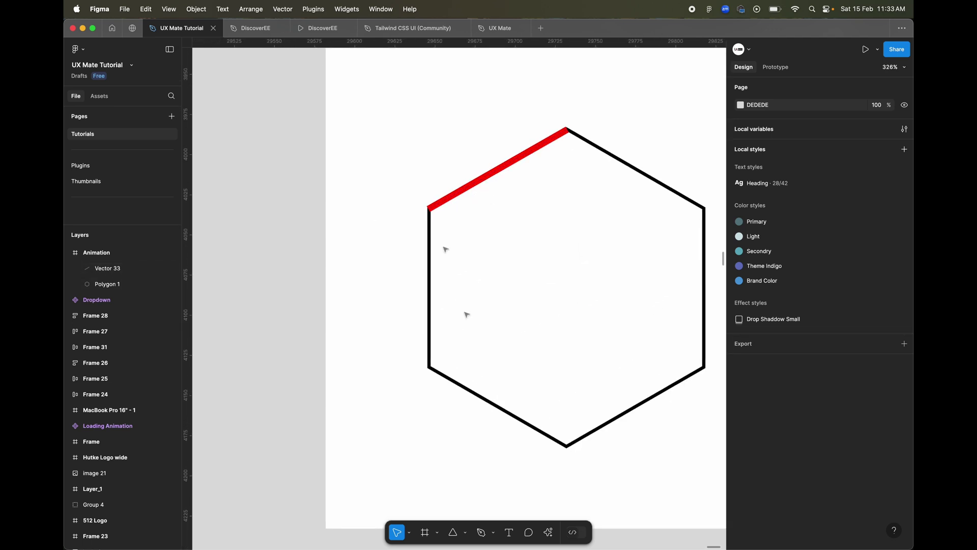
{"action": "left_click", "coordinate": [465, 533]}
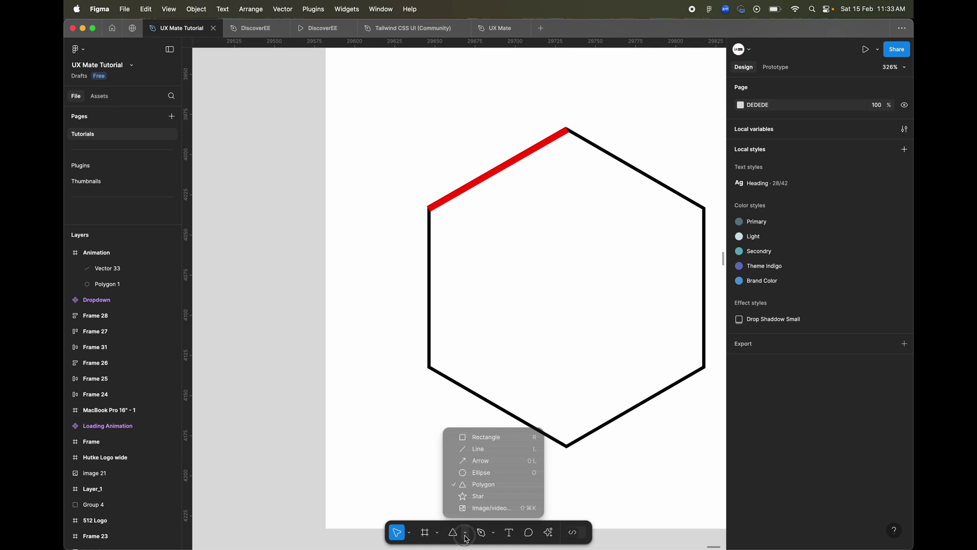
{"action": "left_click", "coordinate": [468, 471]}
{"action": "scroll", "coordinate": [443, 205], "scroll_direction": "up", "scroll_amount": 3}
{"action": "mouse_move", "coordinate": [408, 200]}
{"action": "left_mouse_down"}
{"action": "mouse_move", "coordinate": [450, 242]}
{"action": "mouse_move", "coordinate": [427, 211]}
{"action": "left_mouse_up"}
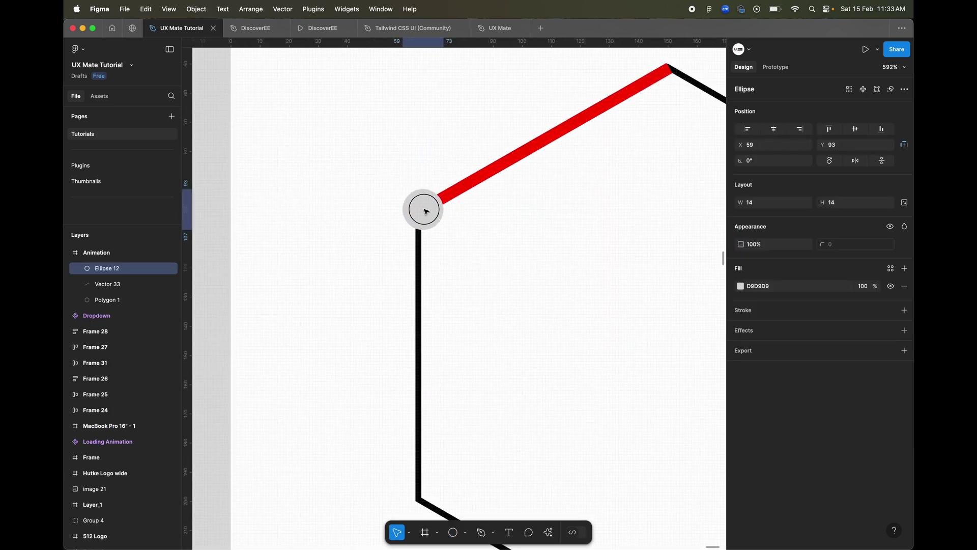
{"action": "left_click", "coordinate": [740, 287]}
{"action": "left_click_drag", "start_coordinate": [626, 397], "coordinate": [575, 443]}
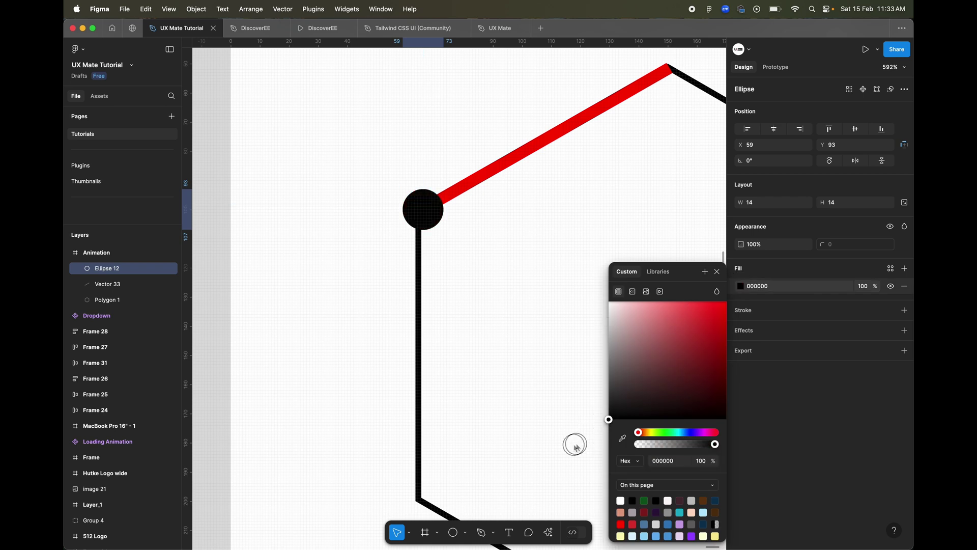
Step: Send the black circle behind the red line and center it on the line's lower end at X 57, Y 94
{"action": "mouse_move", "coordinate": [428, 213]}
{"action": "left_mouse_down"}
{"action": "mouse_move", "coordinate": [429, 225]}
{"action": "mouse_move", "coordinate": [429, 215]}
{"action": "left_mouse_up"}
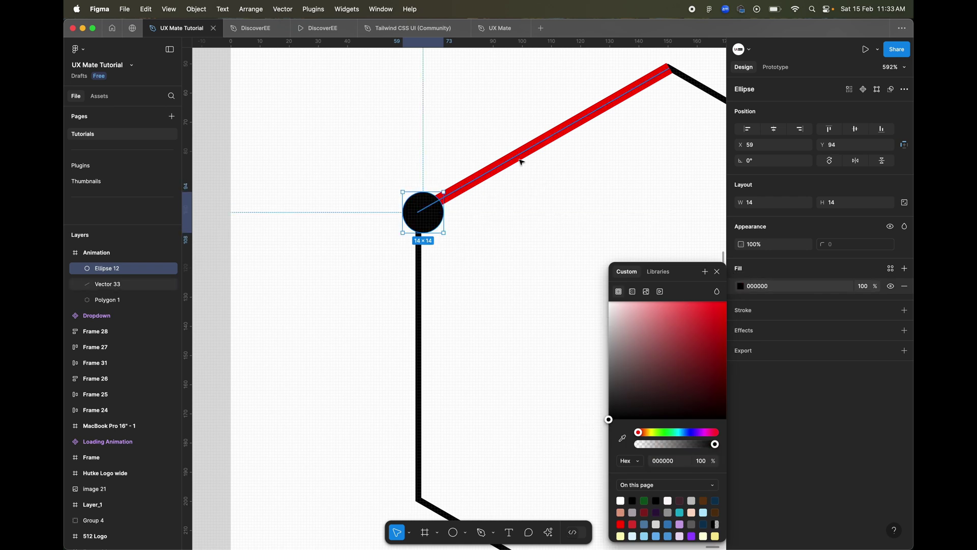
{"action": "key", "text": "super+bracketleft"}
{"action": "scroll", "coordinate": [425, 223], "scroll_direction": "up", "scroll_amount": 5}
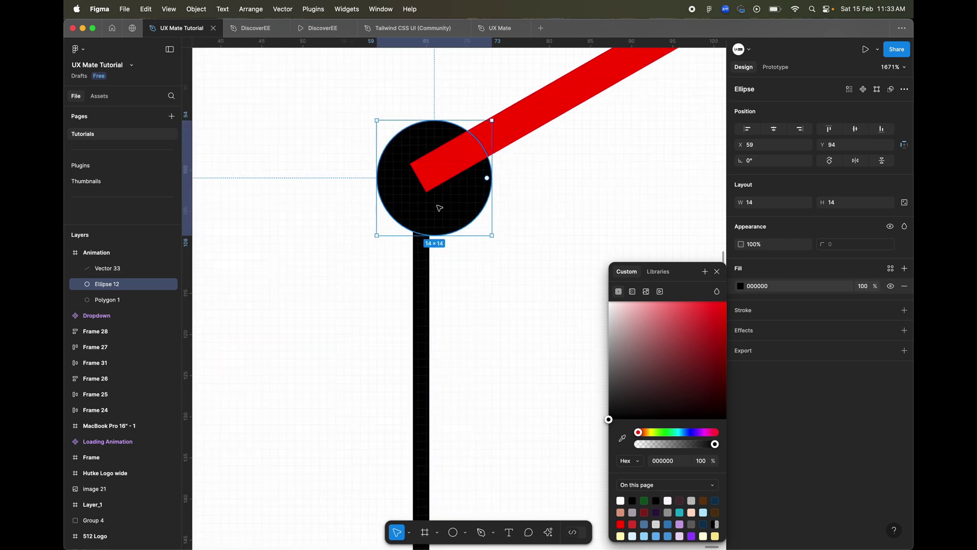
{"action": "left_click_drag", "start_coordinate": [438, 208], "coordinate": [413, 216]}
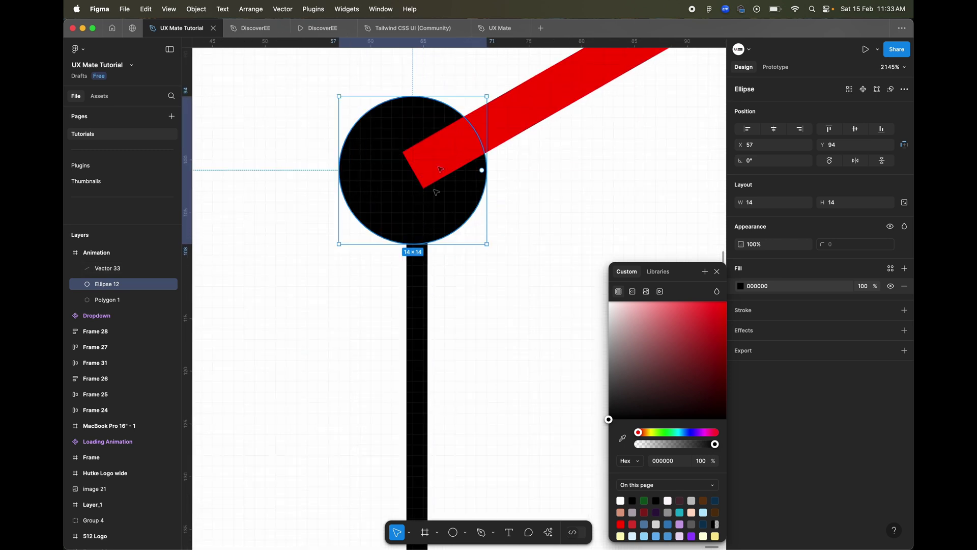
{"action": "left_click_drag", "start_coordinate": [416, 179], "coordinate": [414, 172]}
{"action": "left_click", "coordinate": [329, 310]}
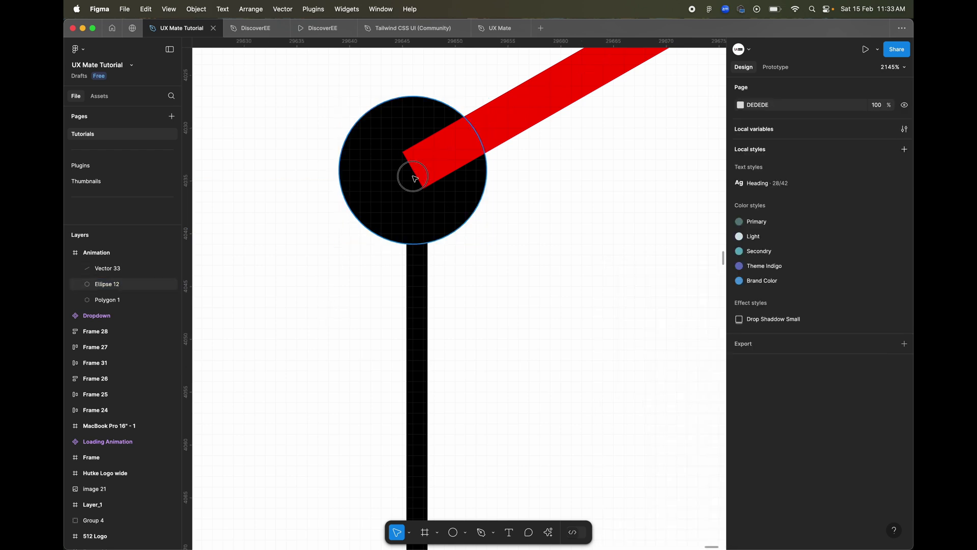
Step: Rename the black circle's layer as Ref
{"action": "left_click", "coordinate": [404, 170]}
{"action": "scroll", "coordinate": [402, 169], "scroll_direction": "down", "scroll_amount": 3}
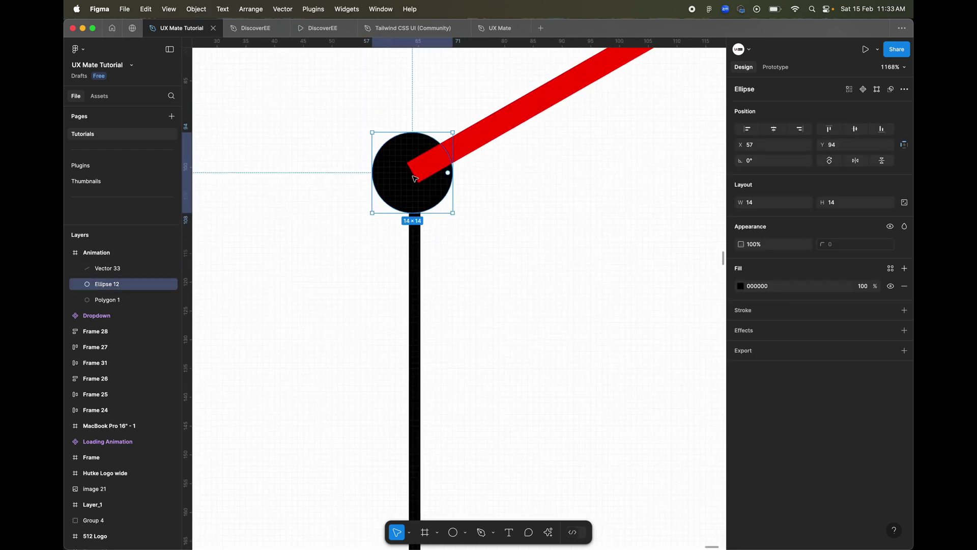
{"action": "double_click", "coordinate": [109, 284]}
{"action": "type", "text": "Cl"}
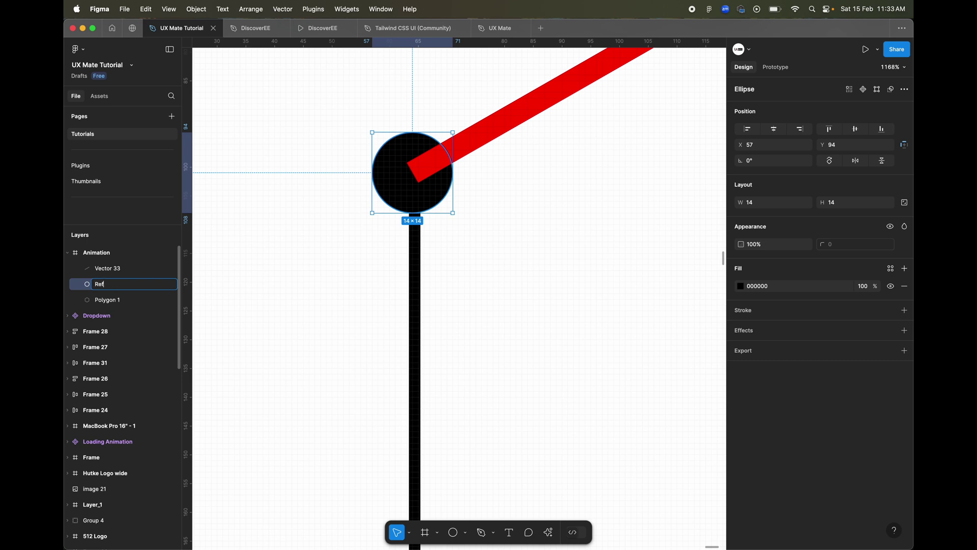
{"action": "key", "text": "Return"}
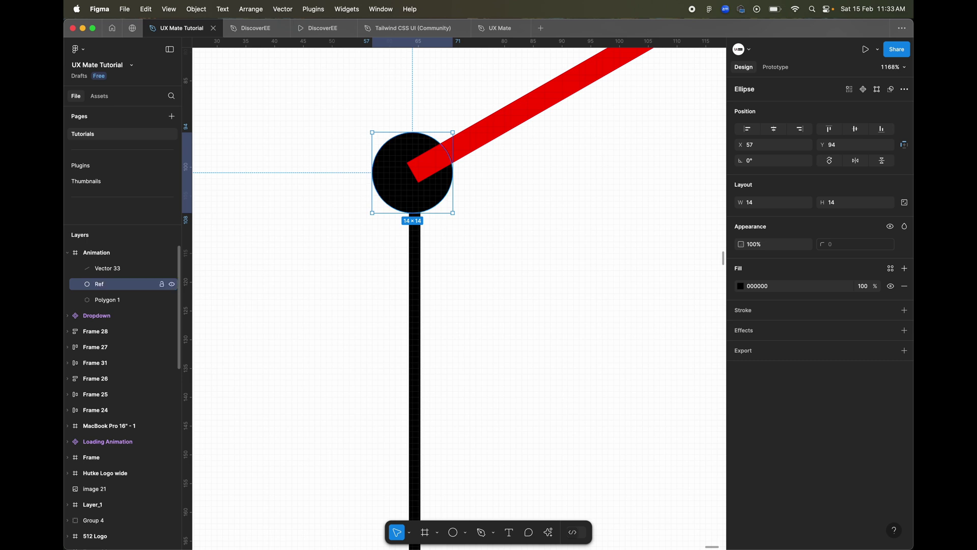
Step: Rename the red path's layer as Line, leaving the Ref layer selected
{"action": "double_click", "coordinate": [105, 269]}
{"action": "type", "text": "Like"}
{"action": "key", "text": "Return"}
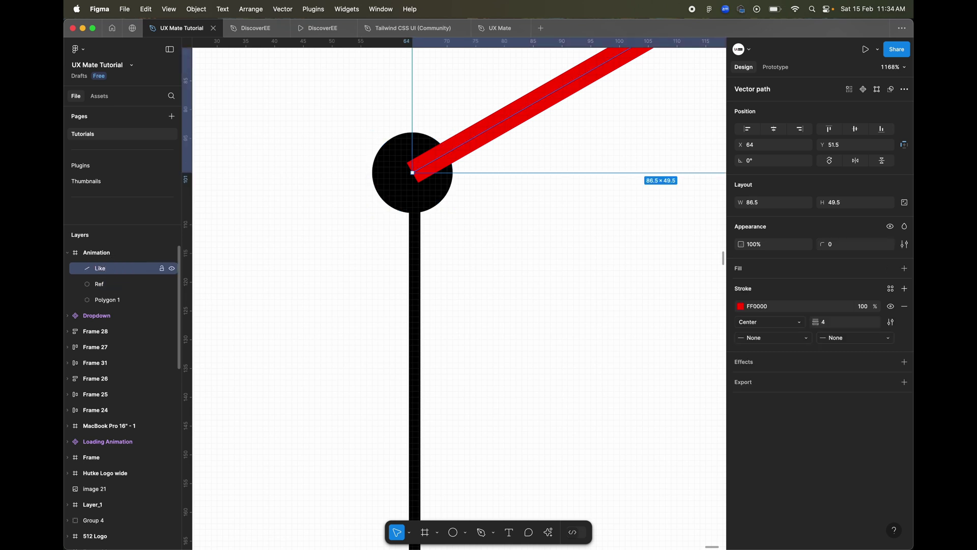
{"action": "double_click", "coordinate": [132, 271]}
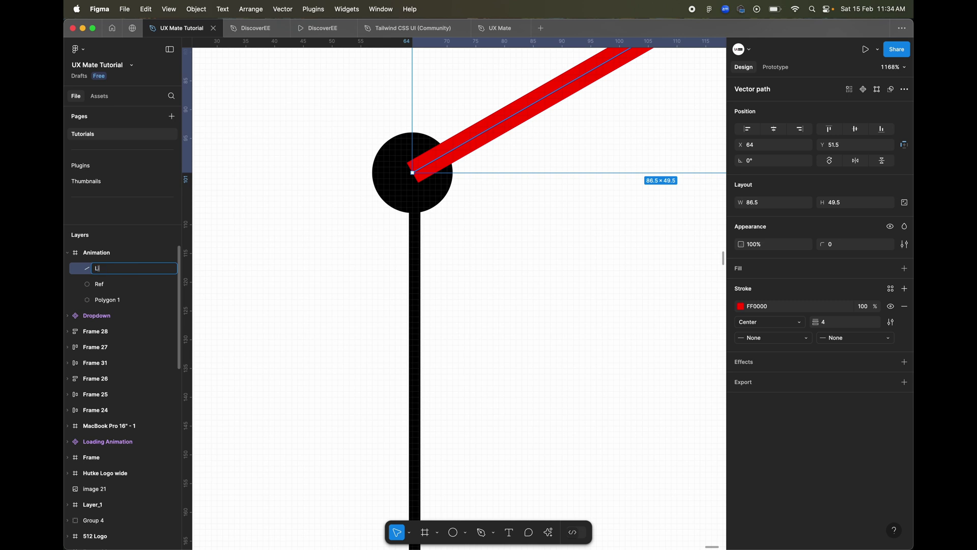
{"action": "left_click", "coordinate": [108, 287]}
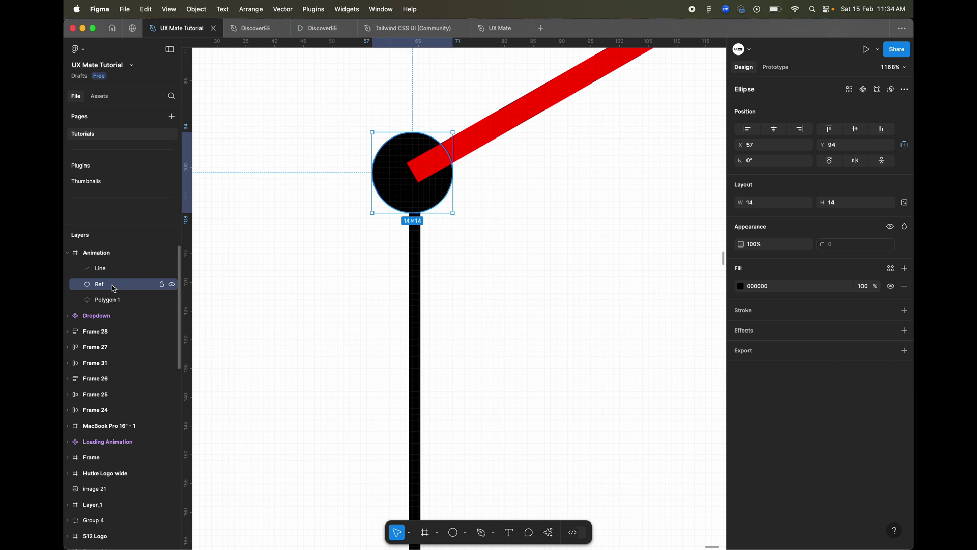
Step: Wrap the Ref circle in its own frame and name that frame Rotation
{"action": "right_click", "coordinate": [114, 289]}
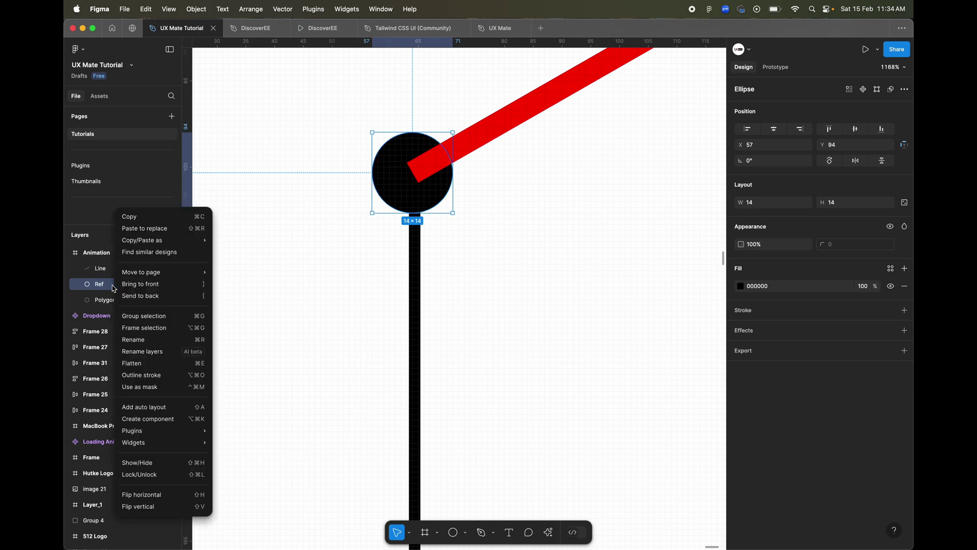
{"action": "left_click", "coordinate": [157, 331]}
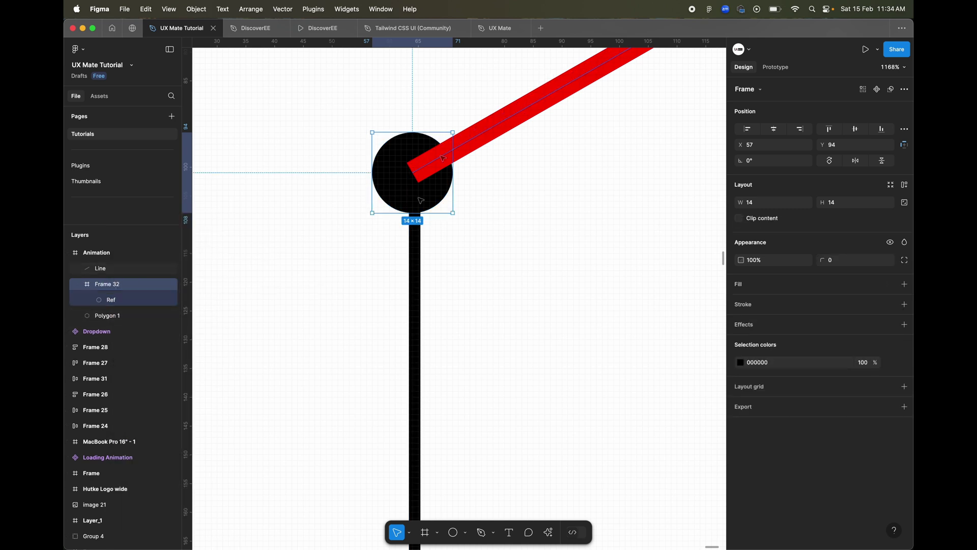
{"action": "double_click", "coordinate": [113, 286]}
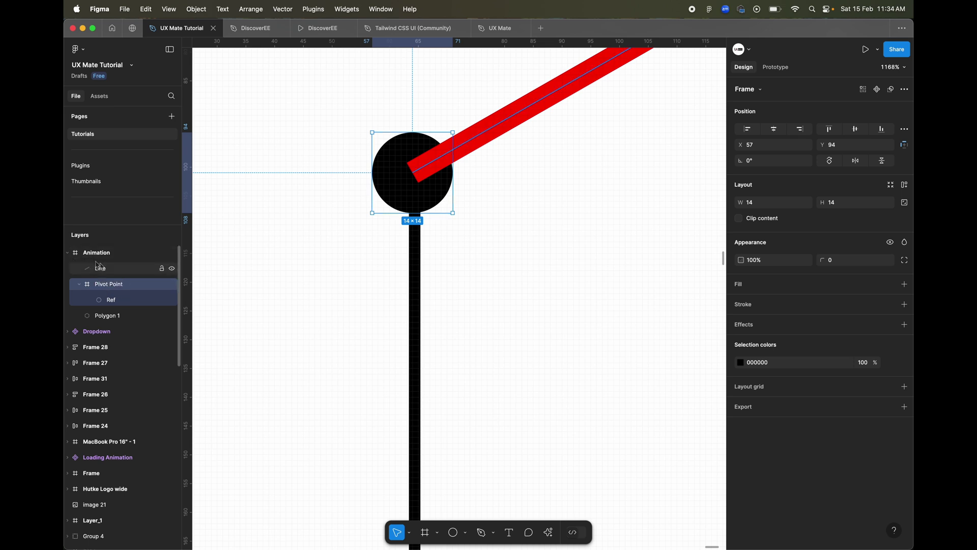
{"action": "key", "text": "super+a"}
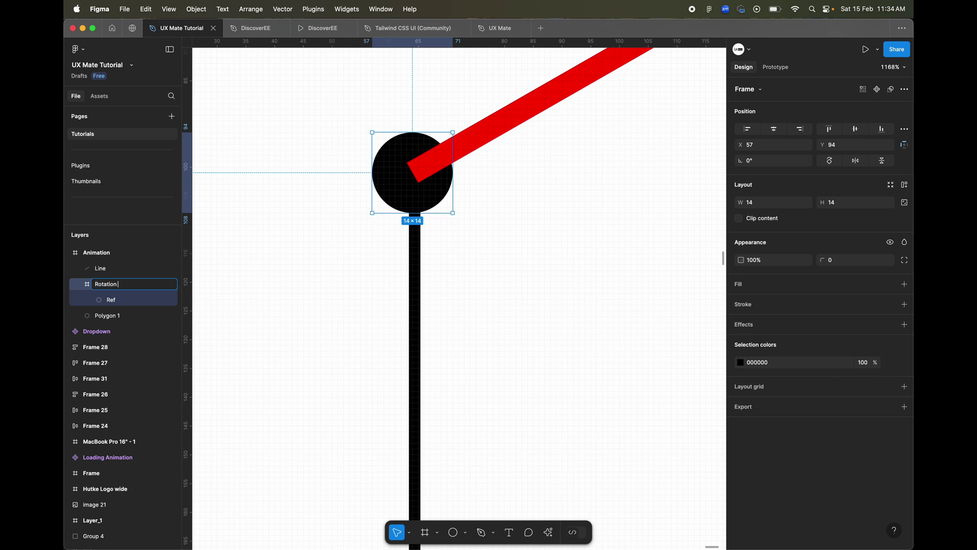
{"action": "key", "text": "Return"}
Step: Move the Line layer into the Rotation frame, above Ref, and select the Rotation frame
{"action": "left_click", "coordinate": [127, 273]}
{"action": "left_click_drag", "start_coordinate": [119, 272], "coordinate": [112, 293]}
{"action": "left_click", "coordinate": [114, 267]}
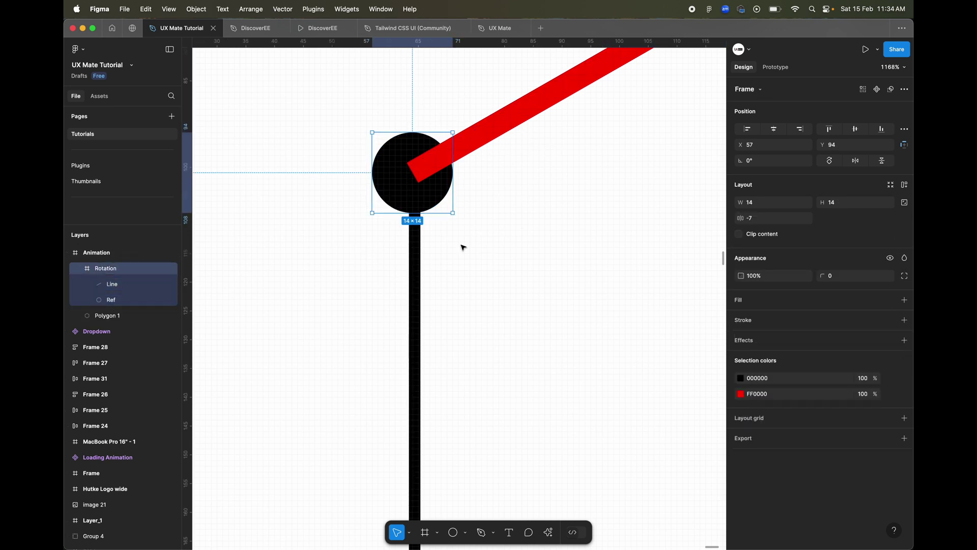
Step: Try rotating the Rotation frame so the red line swings around the black circle, and undo the rotation
{"action": "scroll", "coordinate": [457, 229], "scroll_direction": "down", "scroll_amount": 5}
{"action": "left_click", "coordinate": [501, 169]}
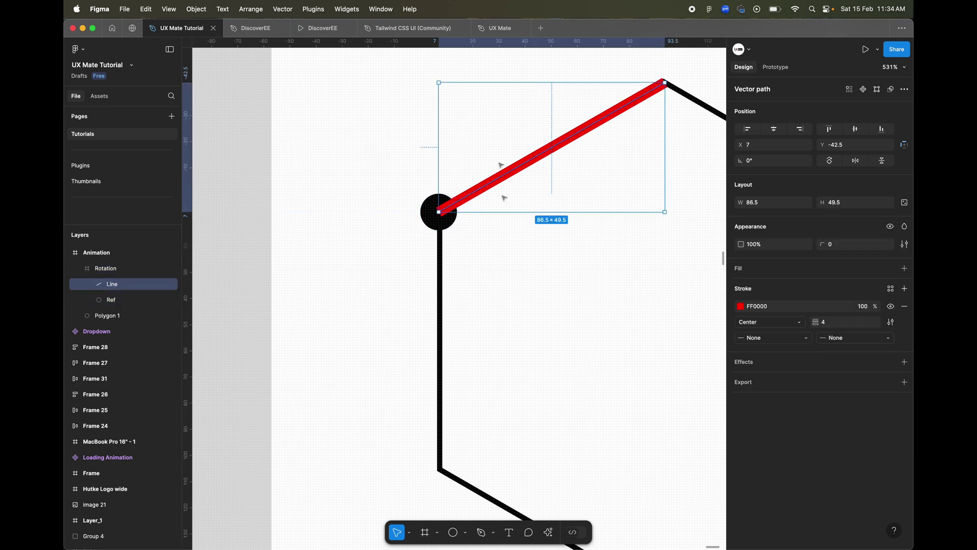
{"action": "left_click", "coordinate": [436, 211]}
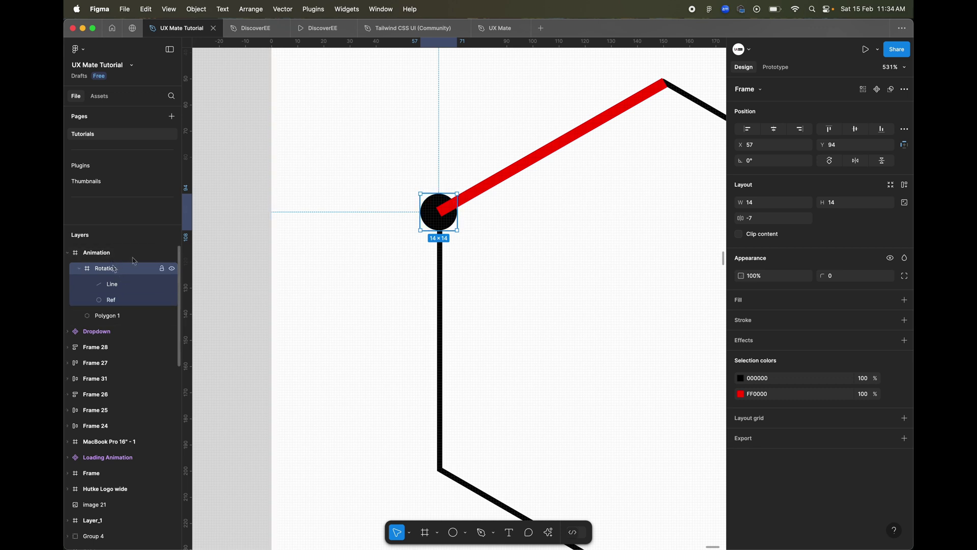
{"action": "left_click_drag", "start_coordinate": [460, 191], "coordinate": [379, 190]}
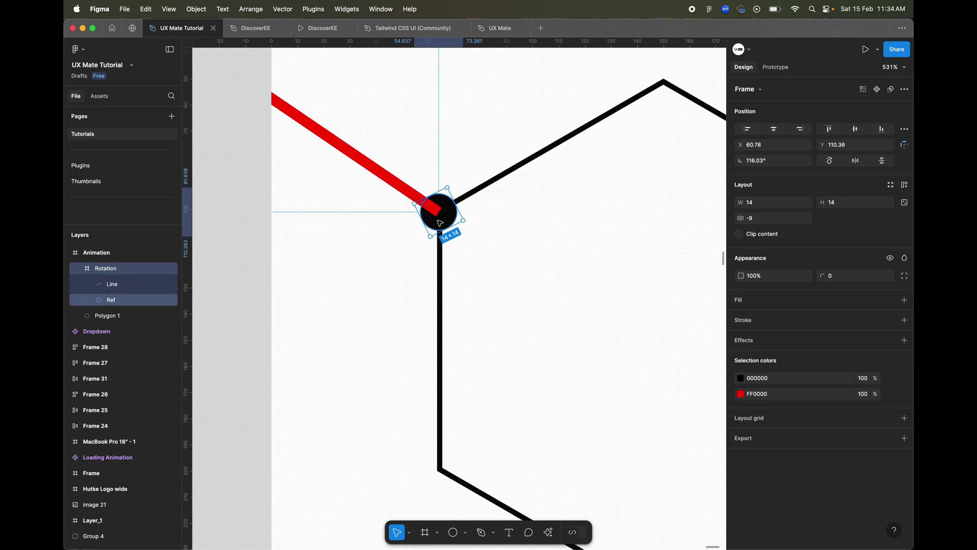
{"action": "key", "text": "super+z"}
{"action": "scroll", "coordinate": [499, 272], "scroll_direction": "down", "scroll_amount": 6}
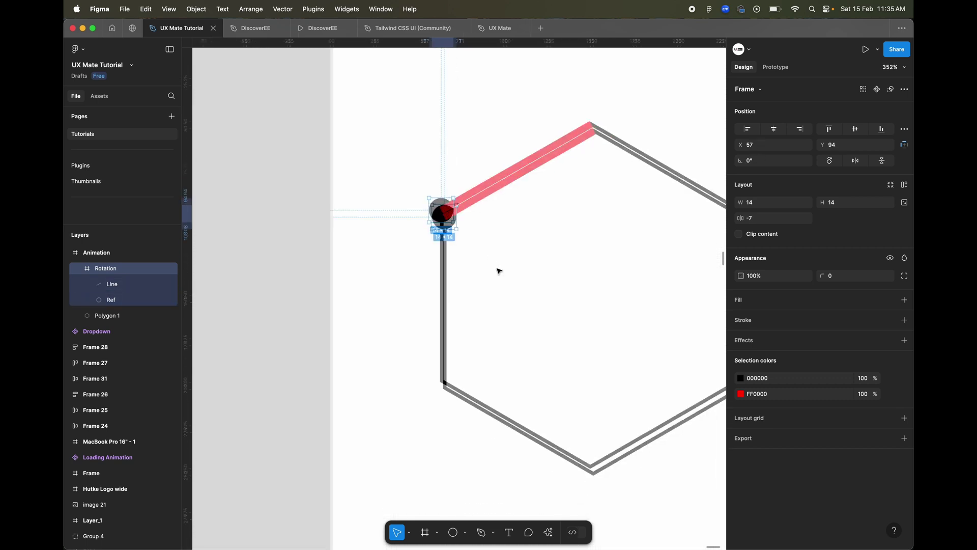
Step: Set both ends of the red line to Circle arrow
{"action": "left_click", "coordinate": [526, 163]}
{"action": "left_click", "coordinate": [355, 229]}
{"action": "left_click", "coordinate": [524, 168]}
{"action": "scroll", "coordinate": [520, 168], "scroll_direction": "up", "scroll_amount": 3}
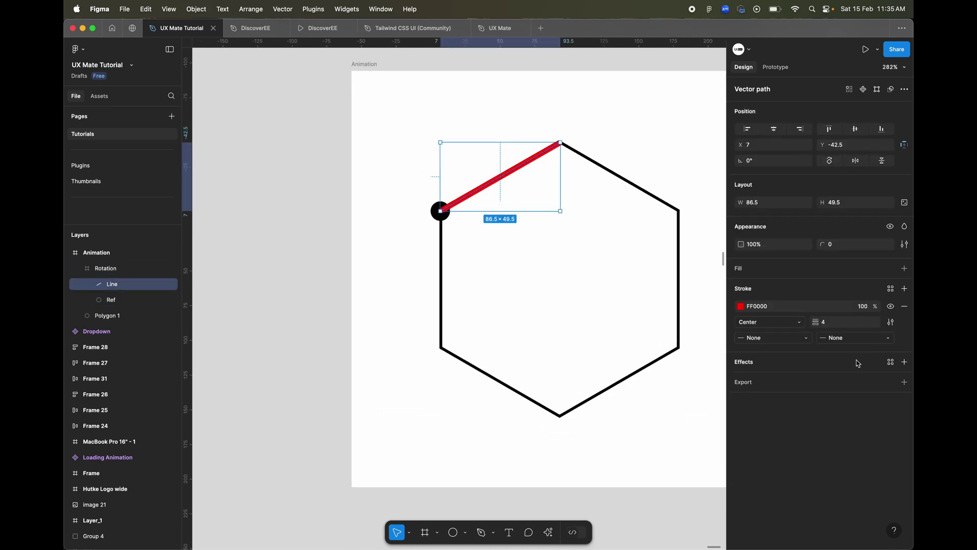
{"action": "left_click", "coordinate": [856, 337]}
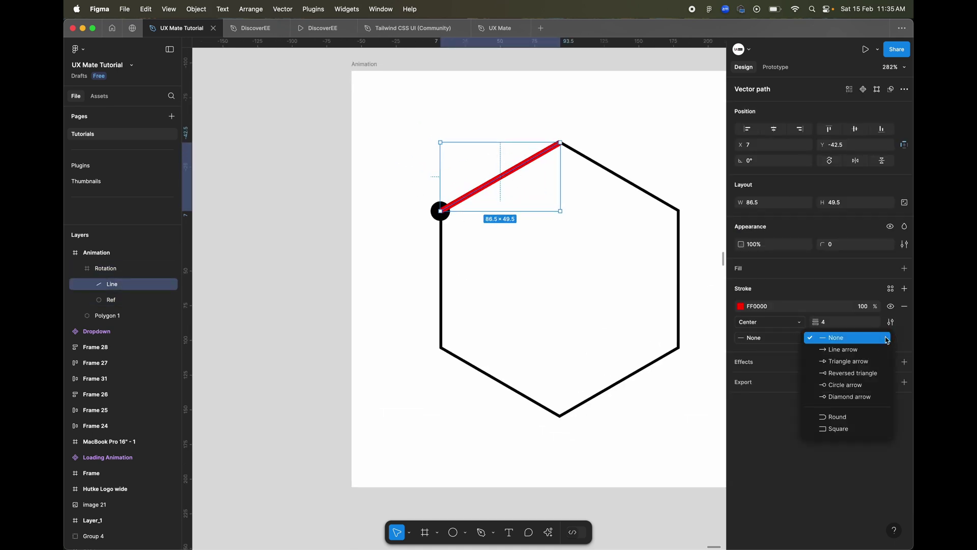
{"action": "left_click", "coordinate": [866, 385]}
{"action": "left_click", "coordinate": [809, 340]}
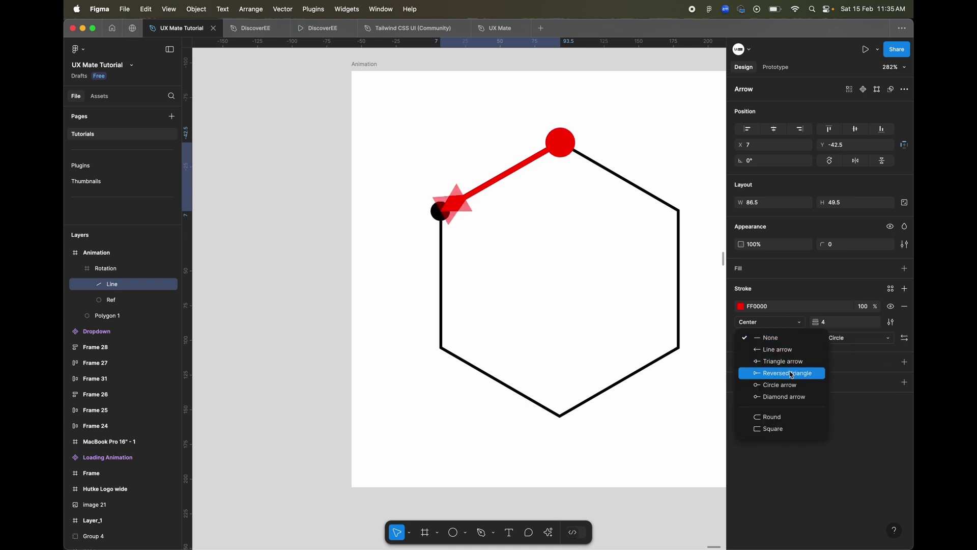
{"action": "left_click", "coordinate": [786, 385]}
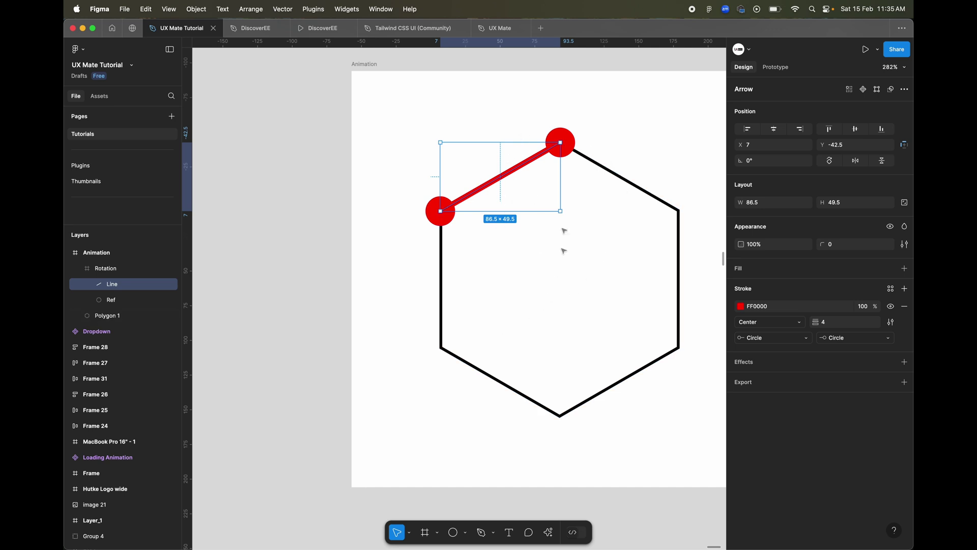
Step: Reset both ends of the red line to None and deselect it
{"action": "left_click", "coordinate": [874, 337]}
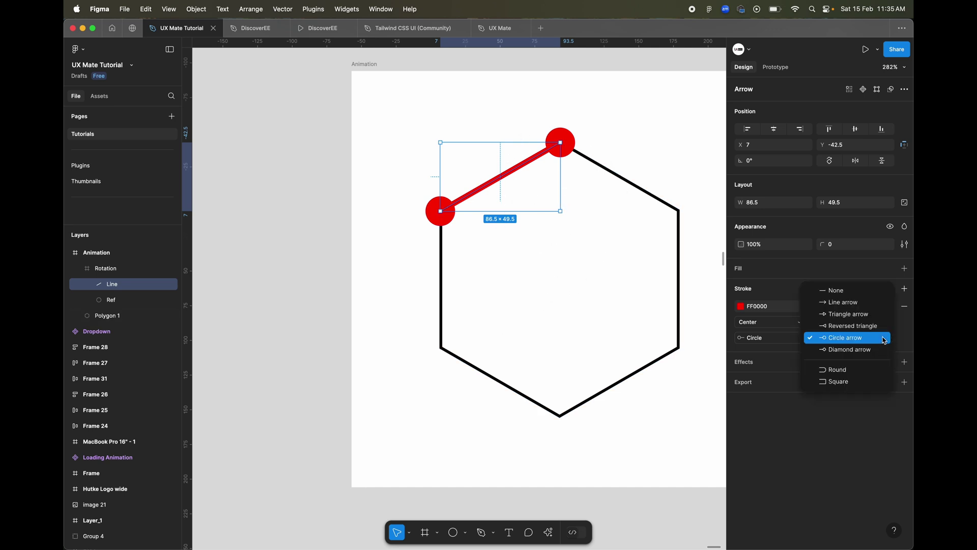
{"action": "left_click", "coordinate": [868, 292]}
{"action": "left_click", "coordinate": [806, 338]}
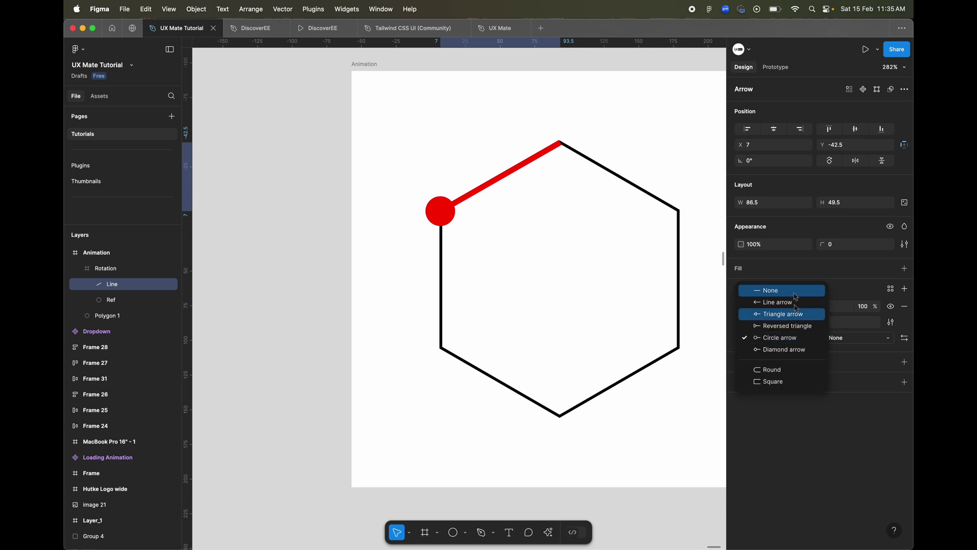
{"action": "left_click", "coordinate": [755, 286]}
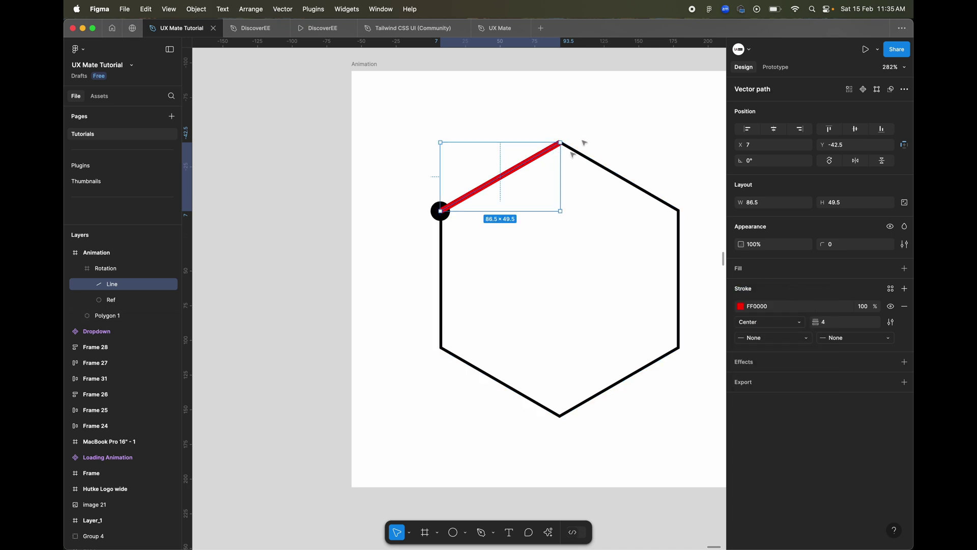
{"action": "left_click", "coordinate": [313, 283]}
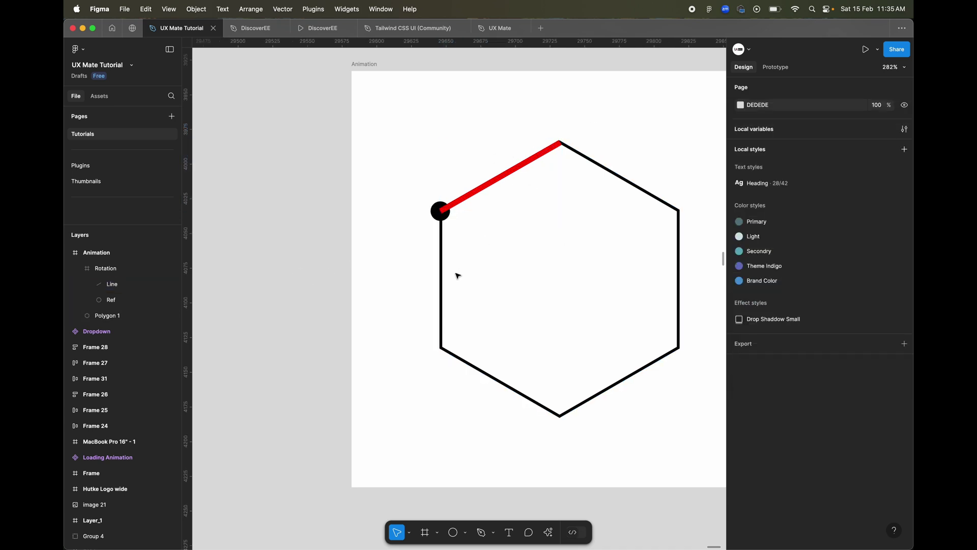
Step: Hide the white FFFFFF fill of the Animation frame
{"action": "scroll", "coordinate": [407, 66], "scroll_direction": "down", "scroll_amount": 5}
{"action": "left_click", "coordinate": [388, 62]}
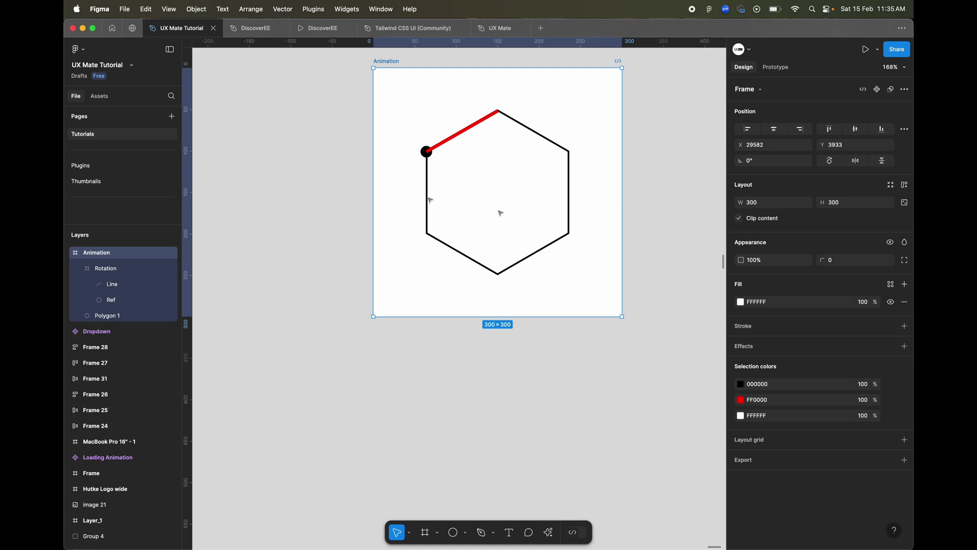
{"action": "left_click", "coordinate": [894, 307]}
{"action": "scroll", "coordinate": [629, 355], "scroll_direction": "down", "scroll_amount": 4}
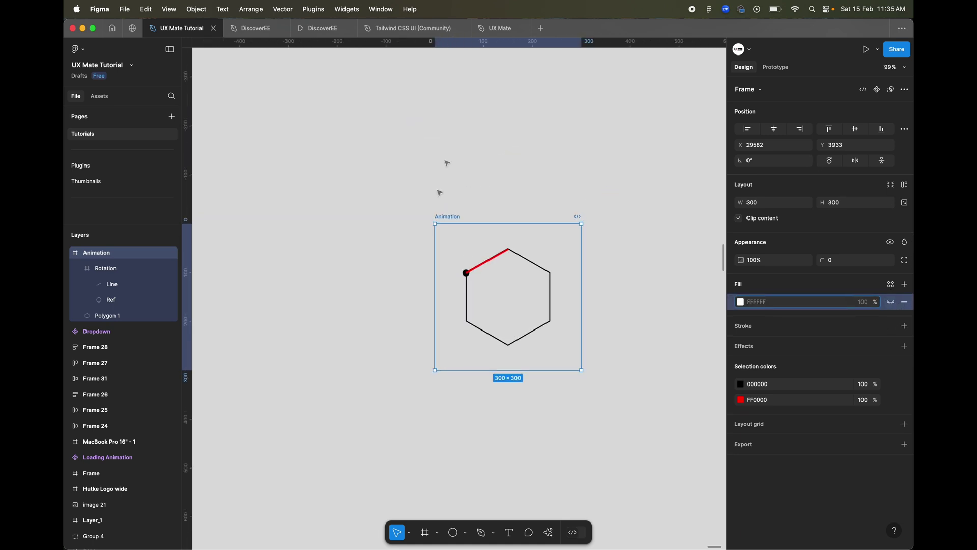
{"action": "scroll", "coordinate": [546, 204], "scroll_direction": "down", "scroll_amount": 2}
{"action": "scroll", "coordinate": [546, 203], "scroll_direction": "right", "scroll_amount": 2}
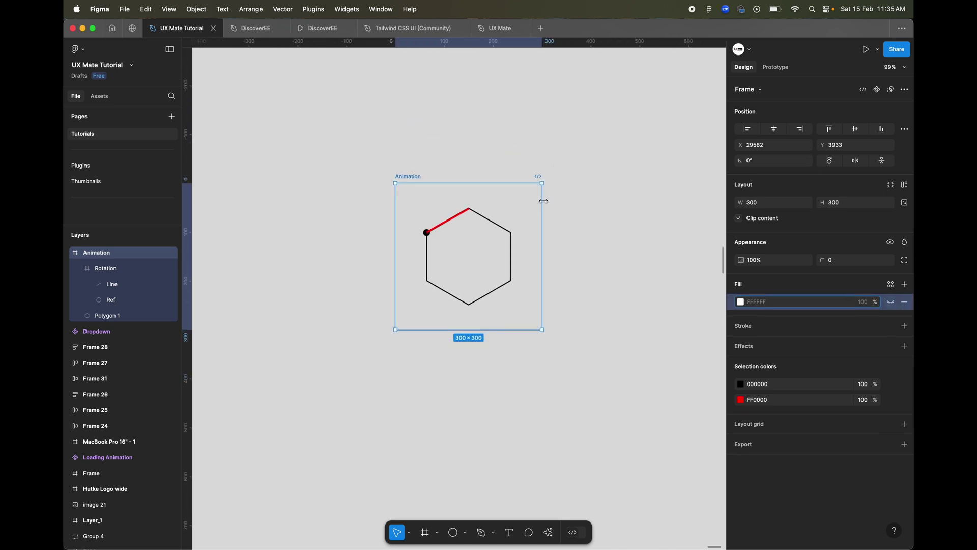
Step: Convert the Animation frame into a component and add a variant property to it
{"action": "left_click", "coordinate": [884, 95]}
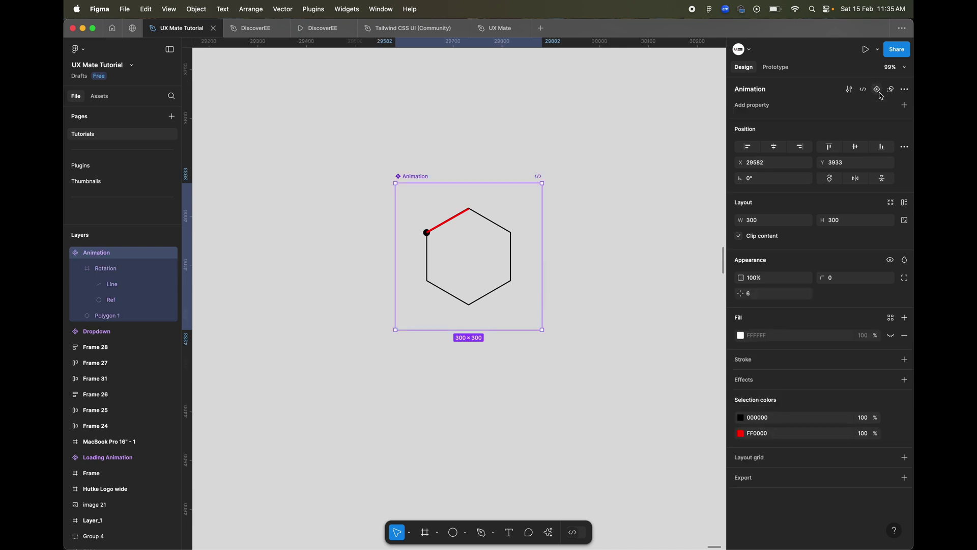
{"action": "left_click", "coordinate": [906, 107]}
{"action": "left_click", "coordinate": [859, 134]}
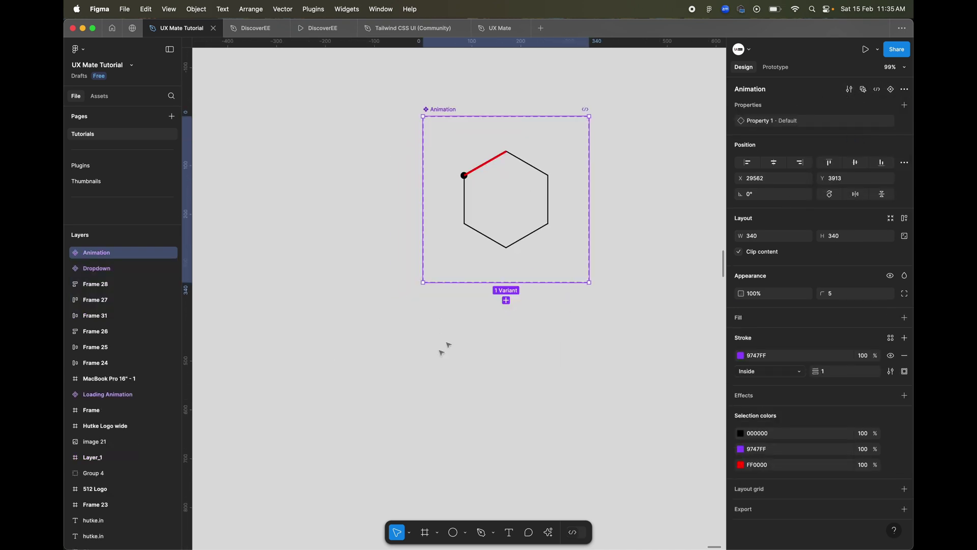
Step: Add a second variant and rotate its Rotation frame to -120° so the red line lies along the hexagon's left edge
{"action": "left_click", "coordinate": [507, 301]}
{"action": "scroll", "coordinate": [500, 326], "scroll_direction": "up", "scroll_amount": 5}
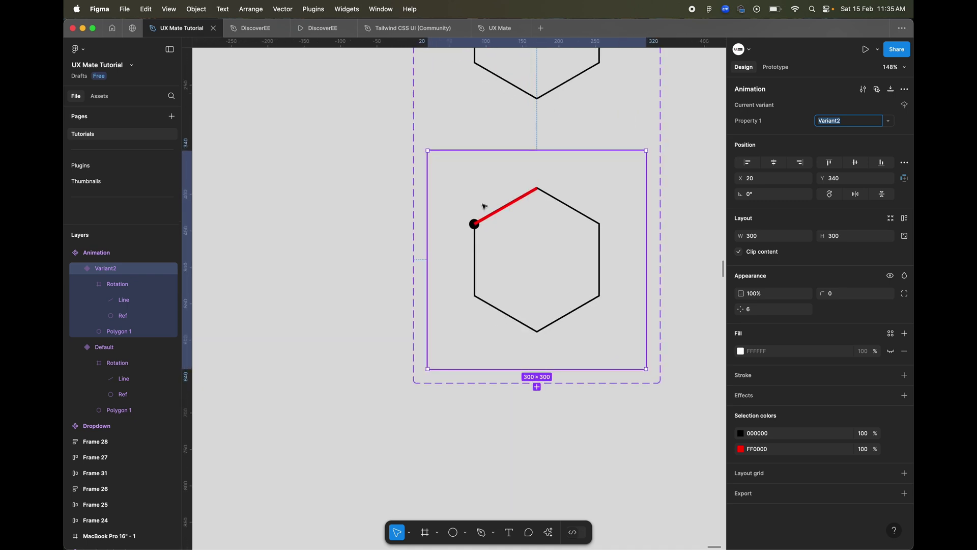
{"action": "left_click", "coordinate": [476, 224]}
{"action": "scroll", "coordinate": [476, 224], "scroll_direction": "up", "scroll_amount": 3}
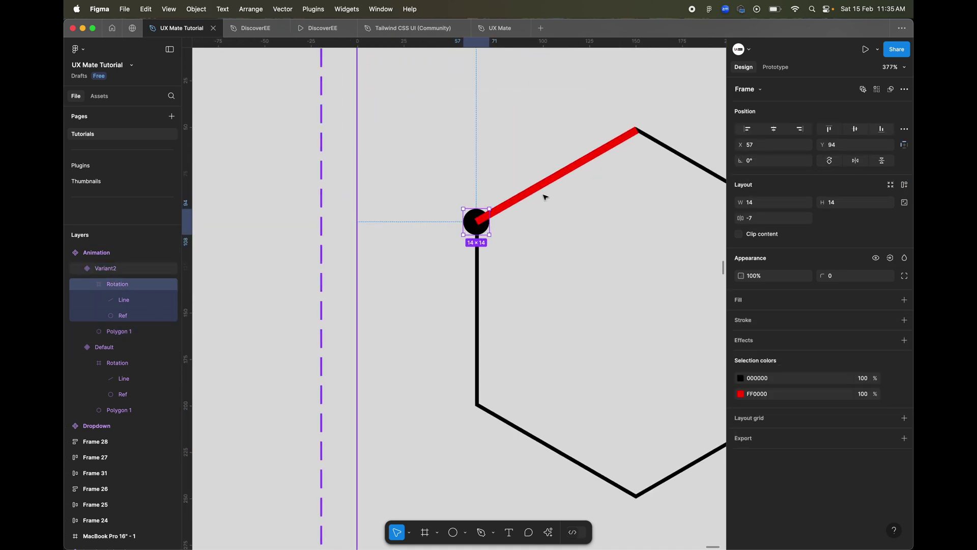
{"action": "left_click_drag", "start_coordinate": [493, 207], "coordinate": [499, 280]}
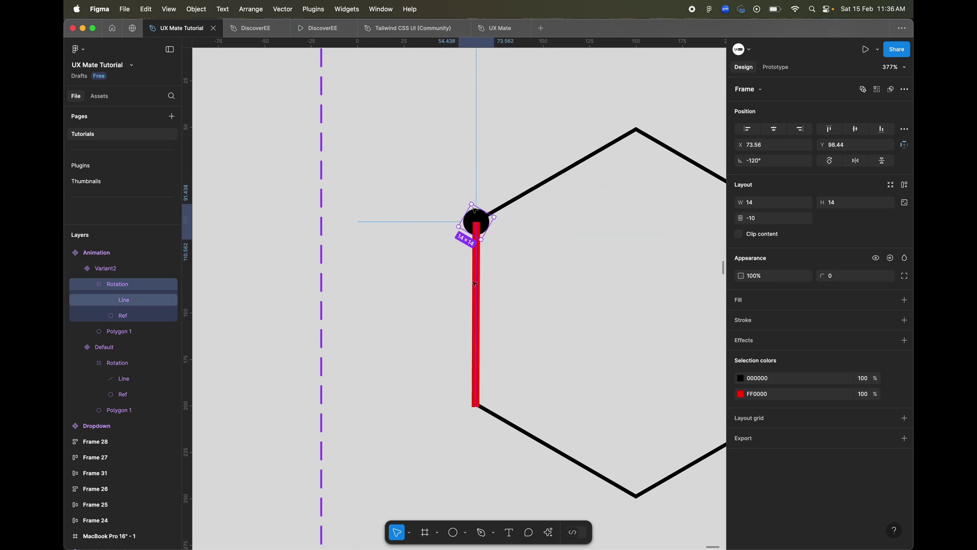
{"action": "scroll", "coordinate": [493, 304], "scroll_direction": "down", "scroll_amount": 10}
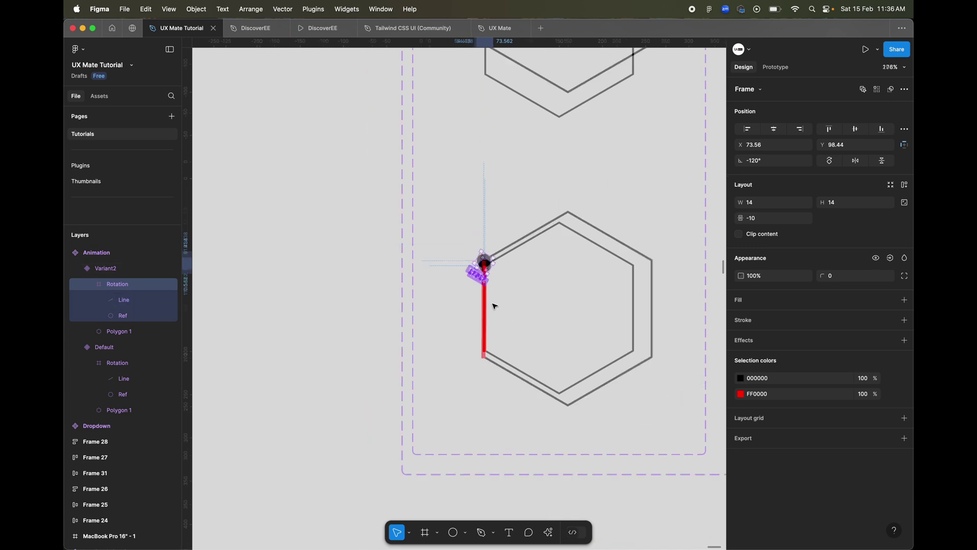
{"action": "scroll", "coordinate": [496, 306], "scroll_direction": "down", "scroll_amount": 2}
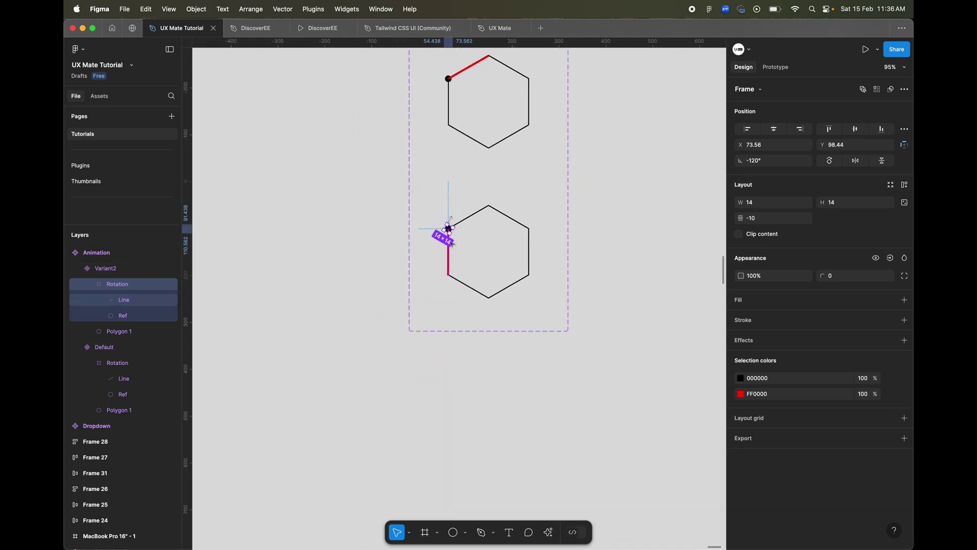
{"action": "scroll", "coordinate": [453, 290], "scroll_direction": "up", "scroll_amount": 3}
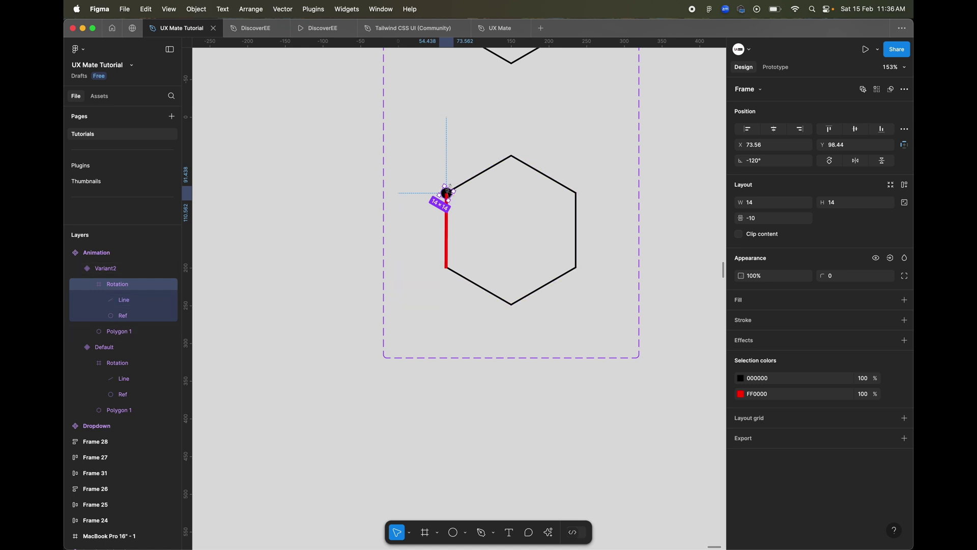
{"action": "mouse_move", "coordinate": [459, 189]}
{"action": "left_mouse_down"}
{"action": "mouse_move", "coordinate": [461, 181]}
{"action": "mouse_move", "coordinate": [462, 199]}
{"action": "left_mouse_up"}
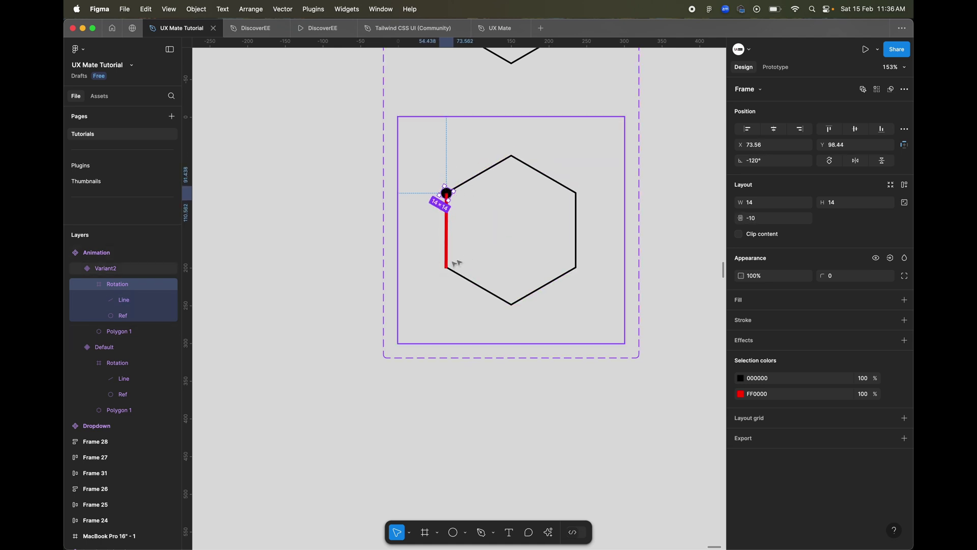
Step: Add a third variant and move its Rotation frame down to the hexagon's lower-left corner, at Y 197
{"action": "scroll", "coordinate": [473, 230], "scroll_direction": "down", "scroll_amount": 5}
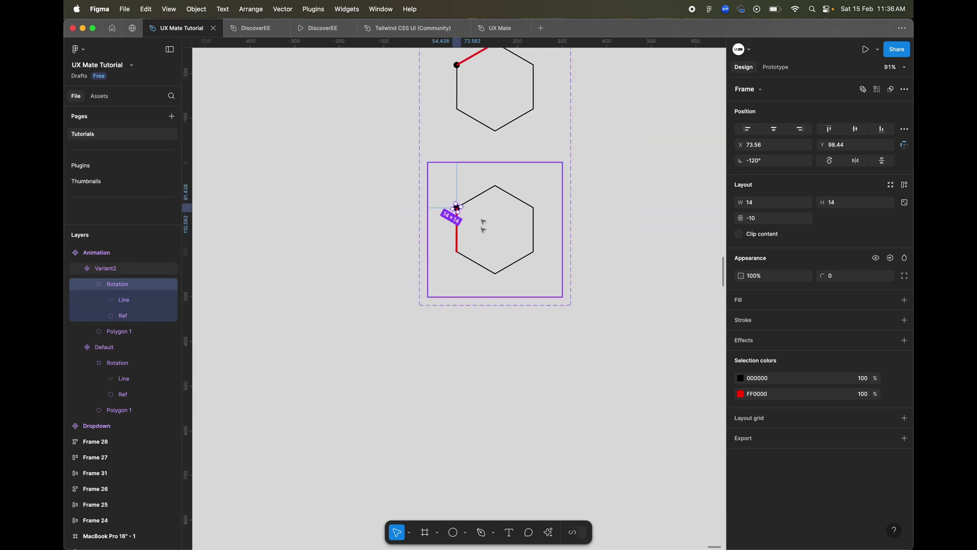
{"action": "scroll", "coordinate": [516, 153], "scroll_direction": "down", "scroll_amount": 3}
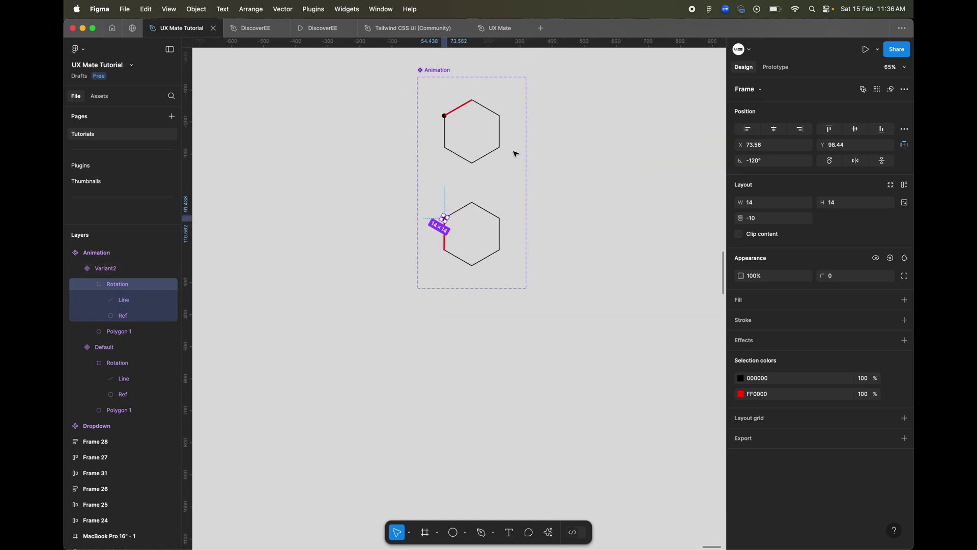
{"action": "left_click", "coordinate": [478, 273]}
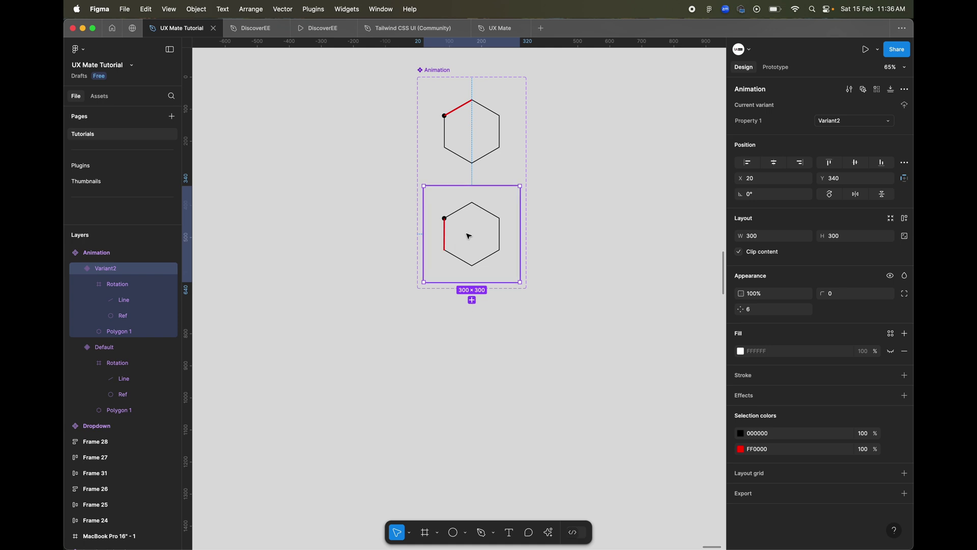
{"action": "left_click", "coordinate": [472, 300]}
{"action": "scroll", "coordinate": [458, 214], "scroll_direction": "up", "scroll_amount": 10}
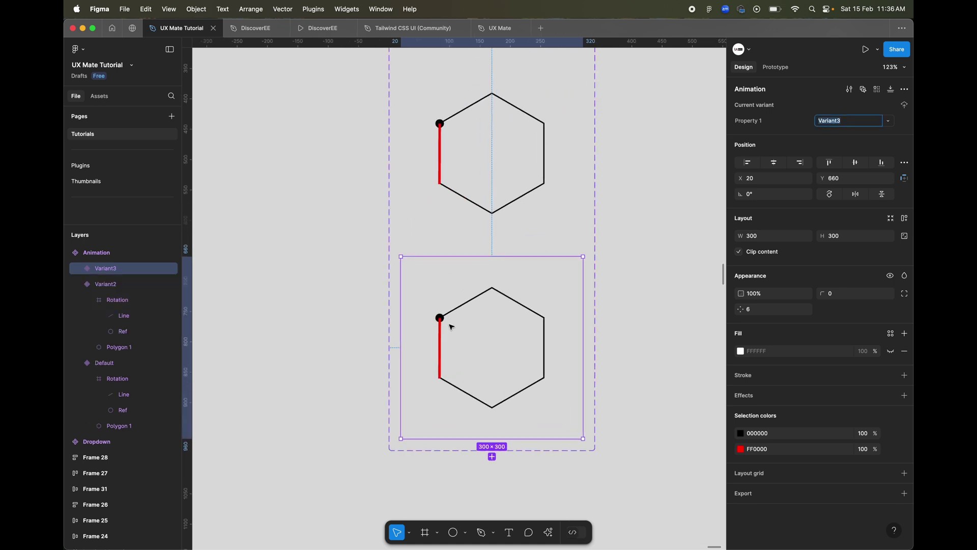
{"action": "left_click", "coordinate": [472, 218]}
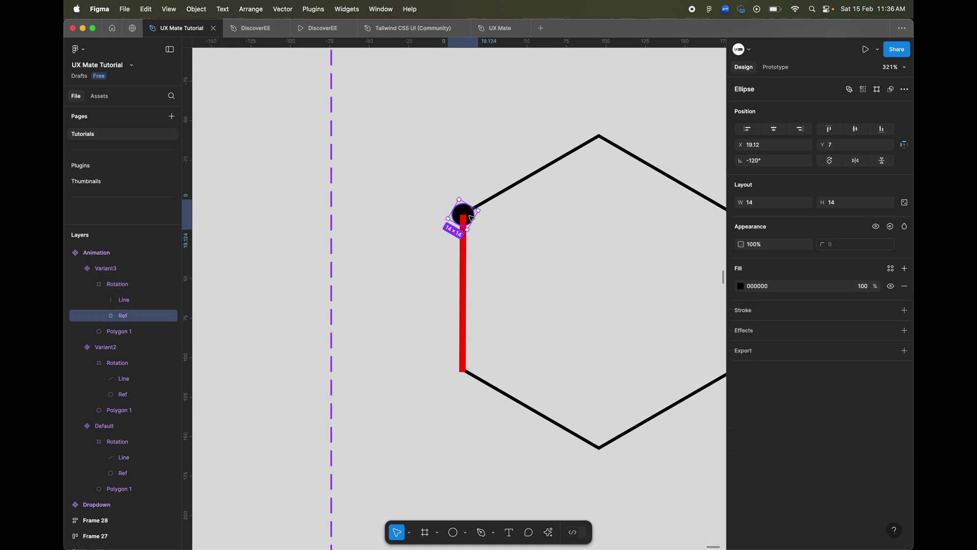
{"action": "left_click", "coordinate": [118, 286]}
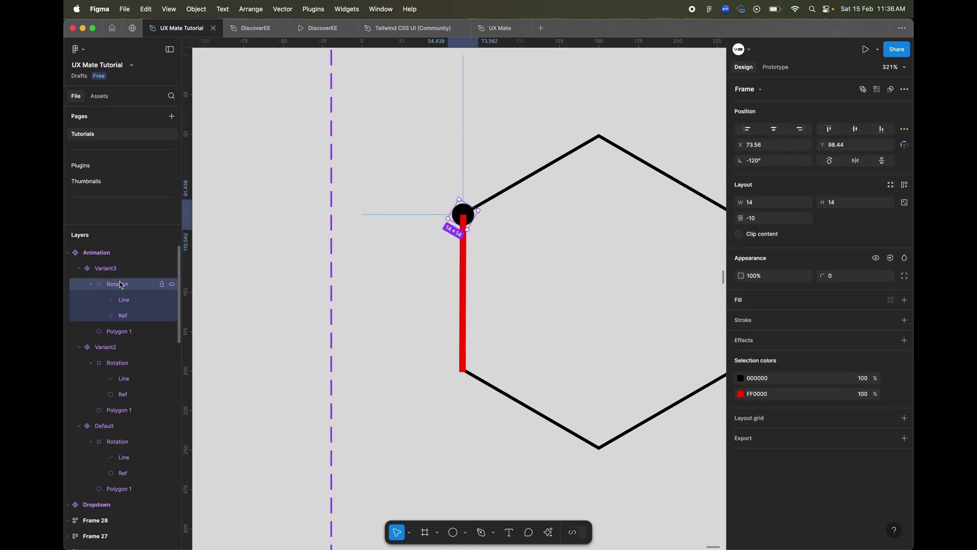
{"action": "left_click_drag", "start_coordinate": [464, 217], "coordinate": [475, 334]}
{"action": "scroll", "coordinate": [476, 371], "scroll_direction": "up", "scroll_amount": 5}
{"action": "scroll", "coordinate": [471, 337], "scroll_direction": "down", "scroll_amount": 5}
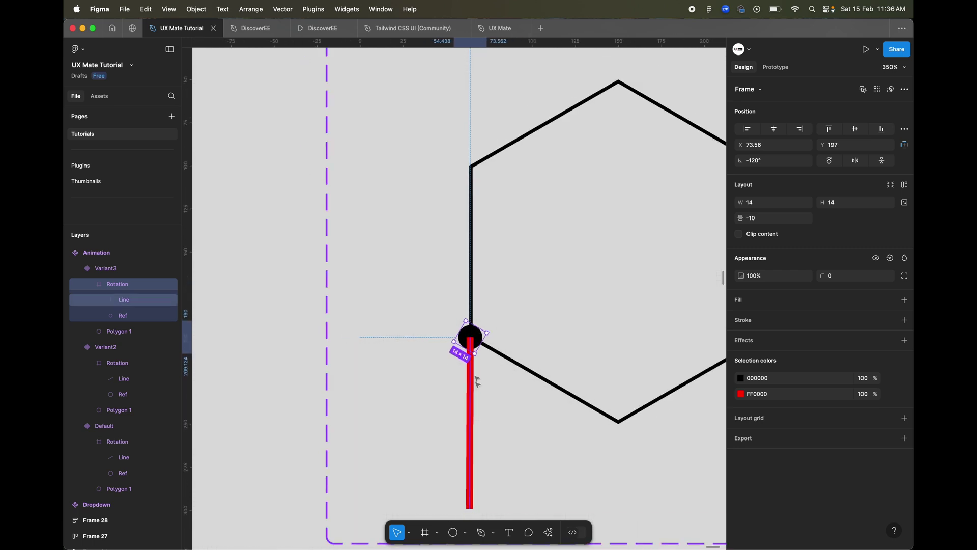
Step: Move the third variant's red line back up onto the hexagon's left edge so it ends at the pivot circle, and clear the selection
{"action": "left_click", "coordinate": [474, 387]}
{"action": "left_click_drag", "start_coordinate": [473, 385], "coordinate": [470, 209]}
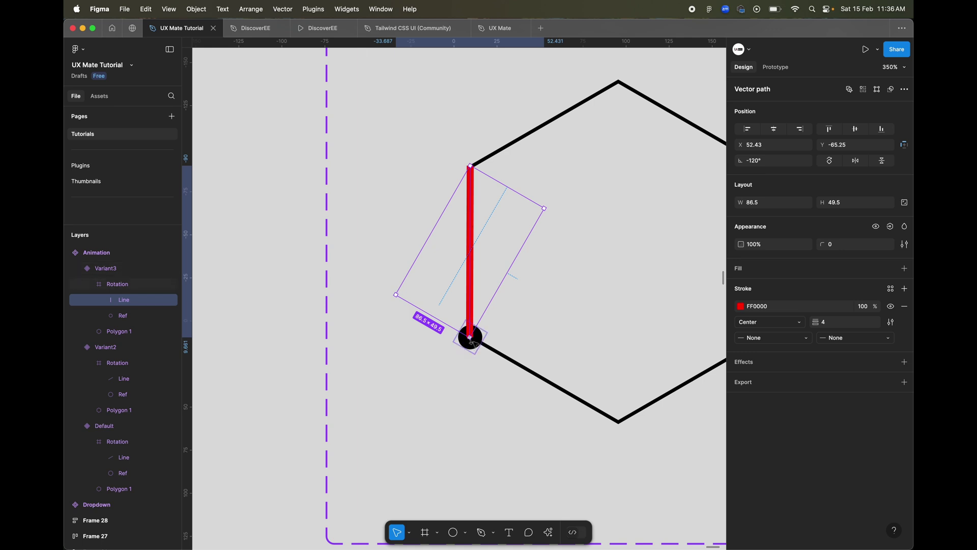
{"action": "scroll", "coordinate": [471, 337], "scroll_direction": "up", "scroll_amount": 5}
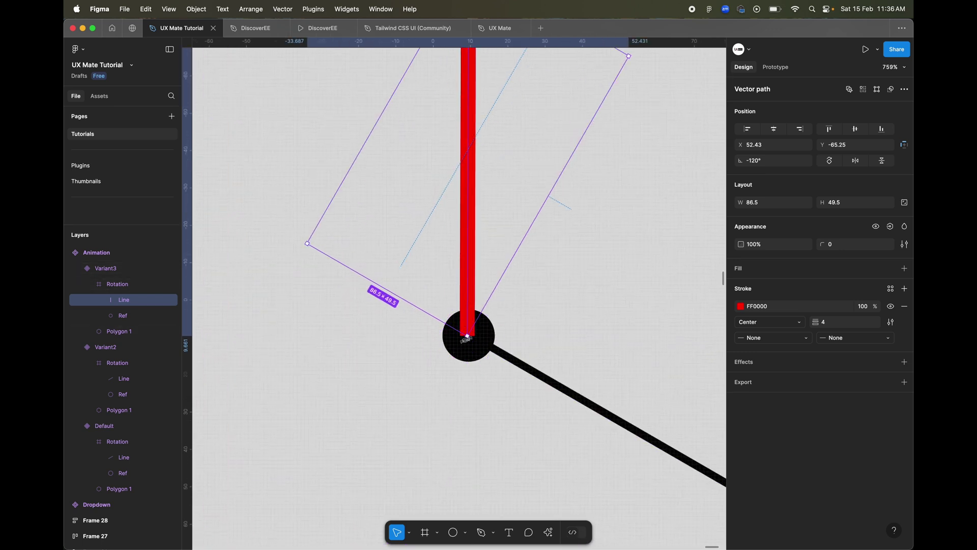
{"action": "scroll", "coordinate": [469, 332], "scroll_direction": "down", "scroll_amount": 10}
{"action": "key", "text": "Escape"}
{"action": "key", "text": "Escape"}
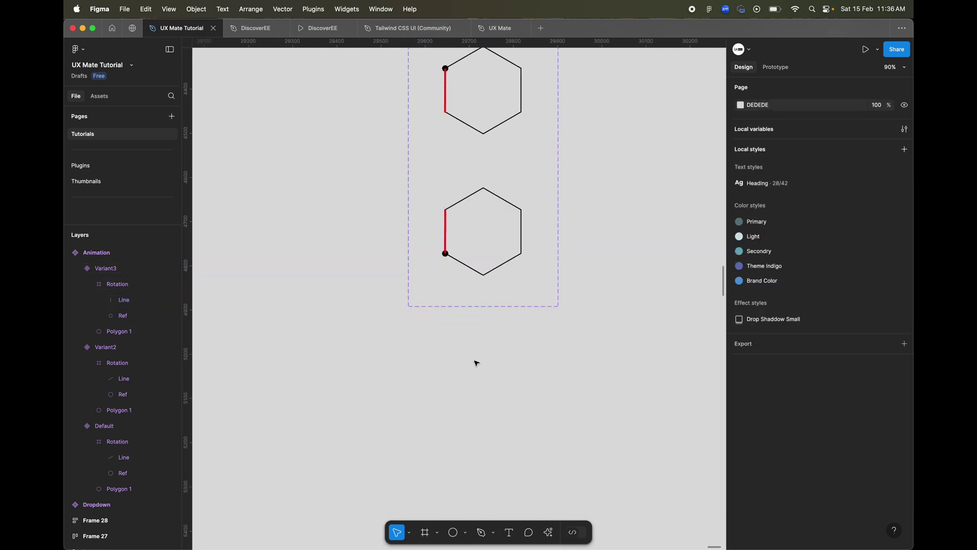
Step: Add a fourth variant and rotate its Rotation frame to about 120.45° so the red line lies along the hexagon's lower-left edge
{"action": "left_click", "coordinate": [484, 316]}
{"action": "scroll", "coordinate": [451, 398], "scroll_direction": "down", "scroll_amount": 4}
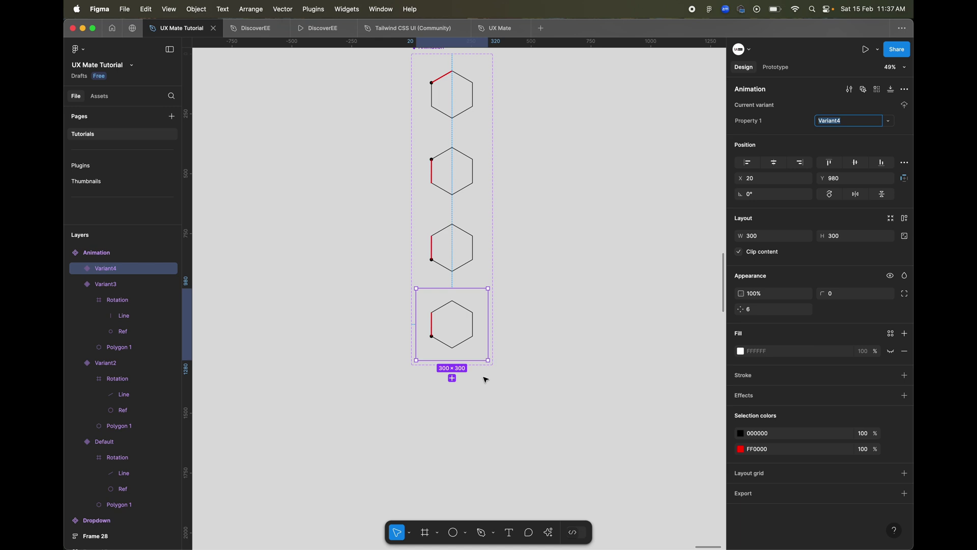
{"action": "scroll", "coordinate": [434, 343], "scroll_direction": "up", "scroll_amount": 10}
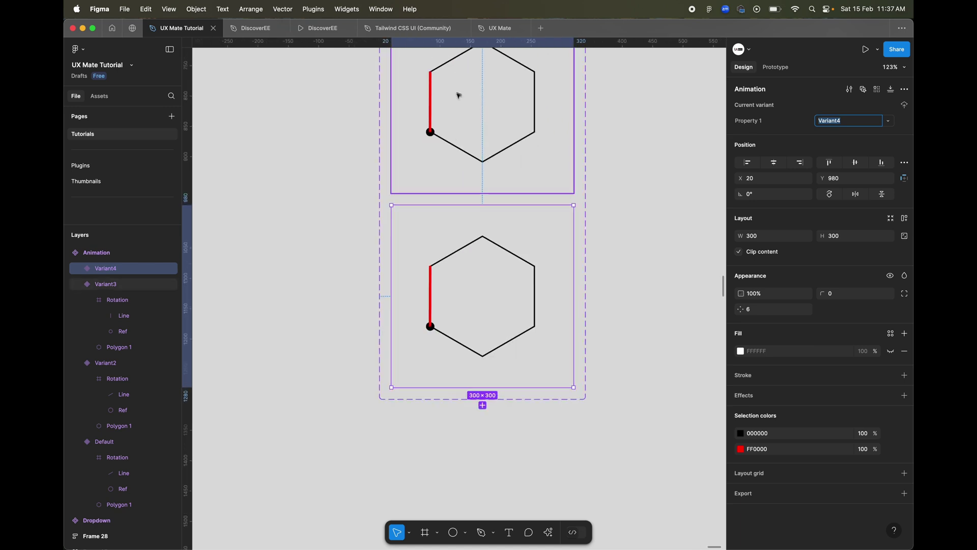
{"action": "left_click", "coordinate": [443, 363]}
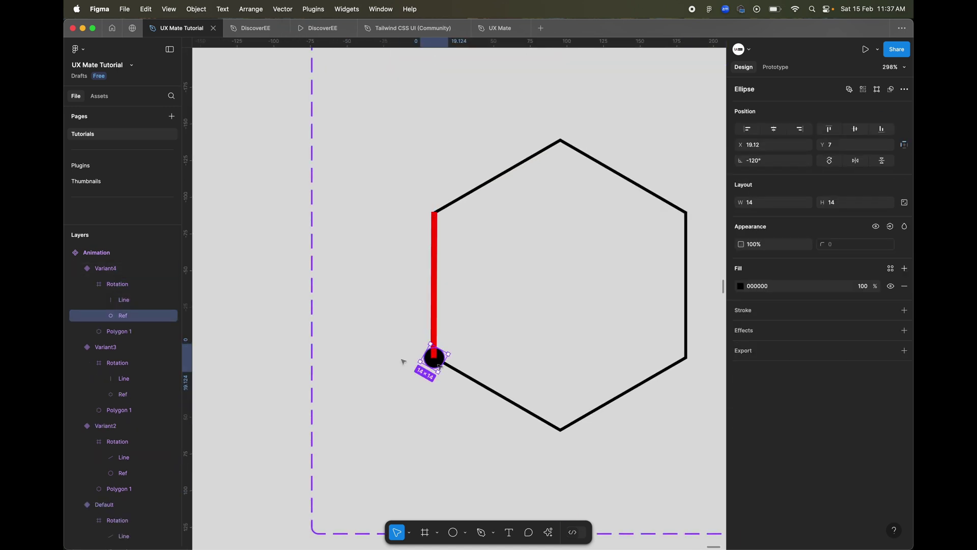
{"action": "left_click", "coordinate": [115, 287]}
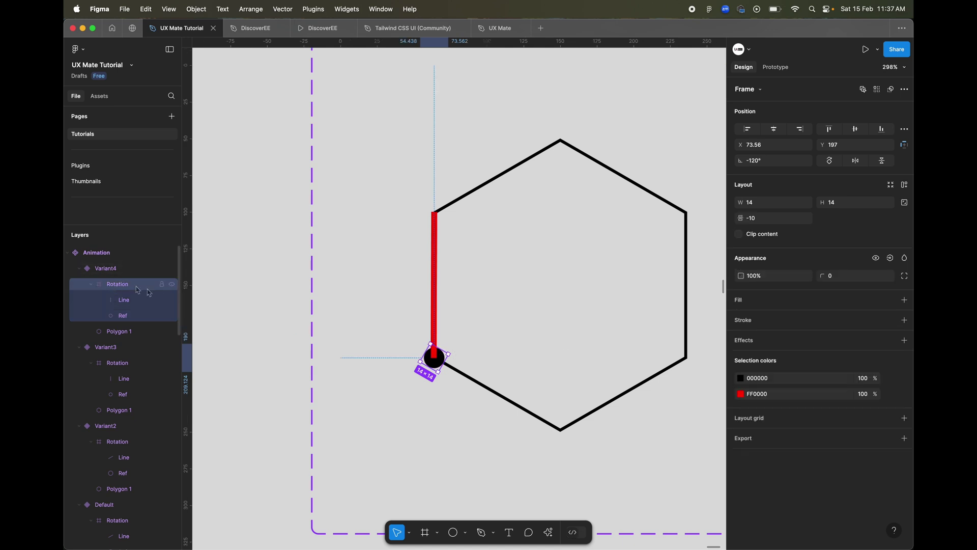
{"action": "left_click_drag", "start_coordinate": [448, 345], "coordinate": [424, 417]}
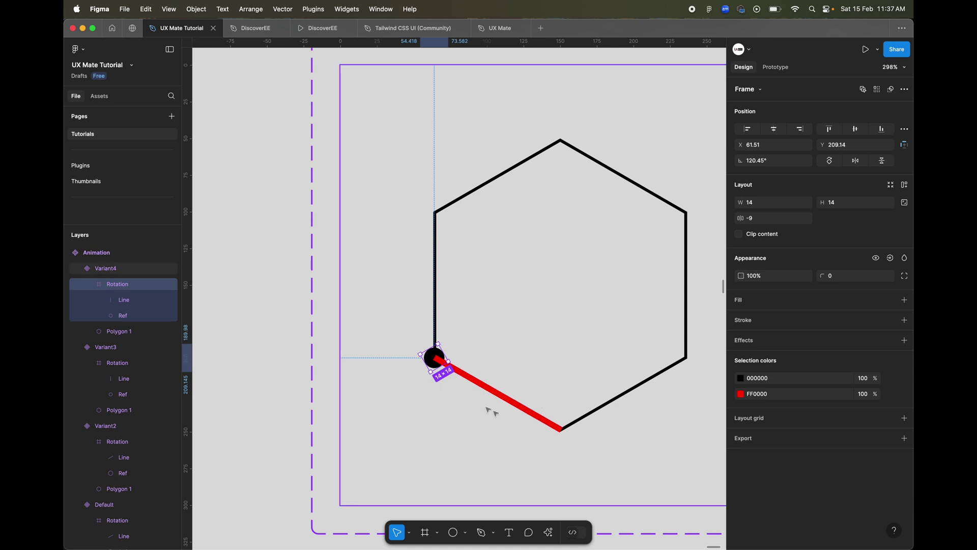
{"action": "scroll", "coordinate": [509, 485], "scroll_direction": "down", "scroll_amount": 10}
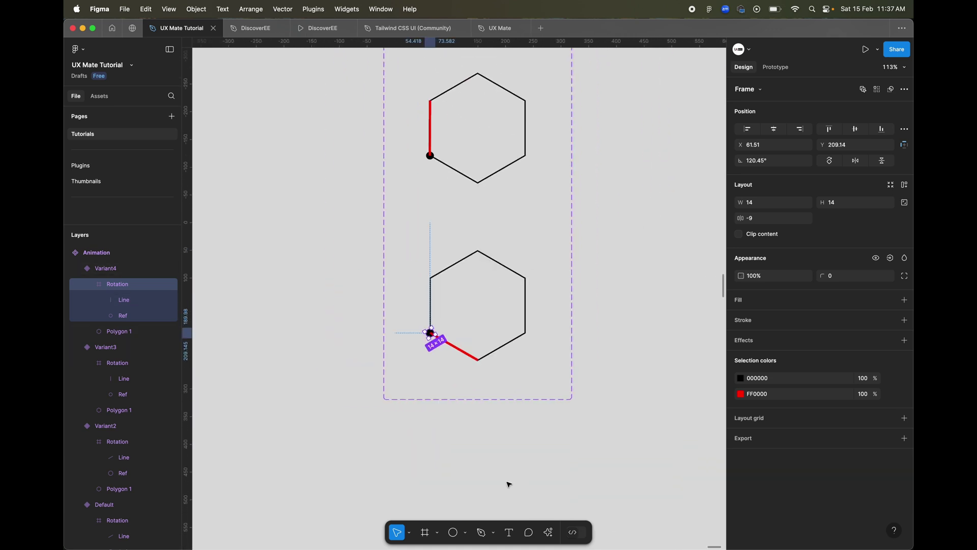
{"action": "left_click", "coordinate": [509, 485]}
Step: Add a fifth variant and move its Rotation frame to the hexagon's bottom corner, at about X 149.1, Y 257.16
{"action": "left_click", "coordinate": [478, 336]}
{"action": "scroll", "coordinate": [461, 425], "scroll_direction": "down", "scroll_amount": 3}
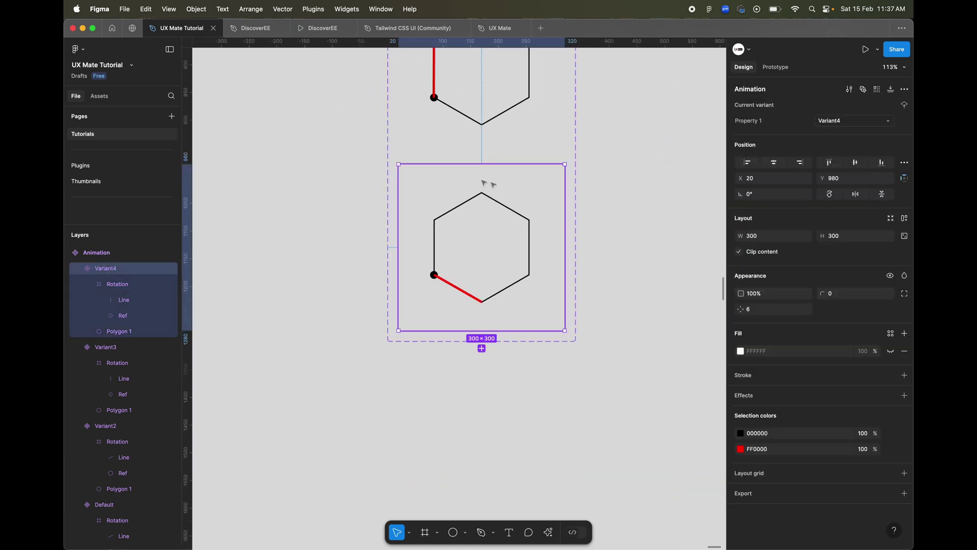
{"action": "left_click", "coordinate": [482, 348]}
{"action": "scroll", "coordinate": [481, 353], "scroll_direction": "down", "scroll_amount": 3}
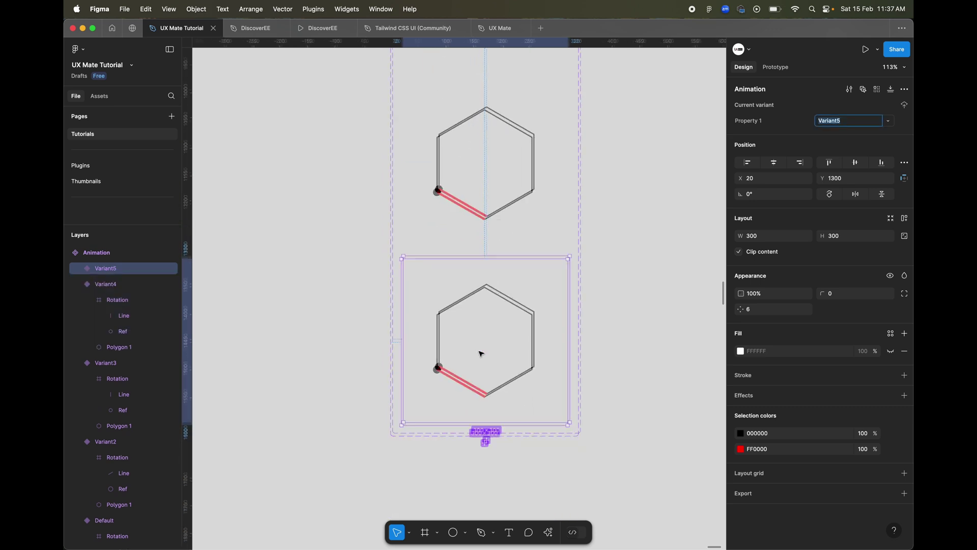
{"action": "scroll", "coordinate": [481, 353], "scroll_direction": "up", "scroll_amount": 5}
{"action": "scroll", "coordinate": [482, 353], "scroll_direction": "up", "scroll_amount": 5}
{"action": "left_click", "coordinate": [423, 234]}
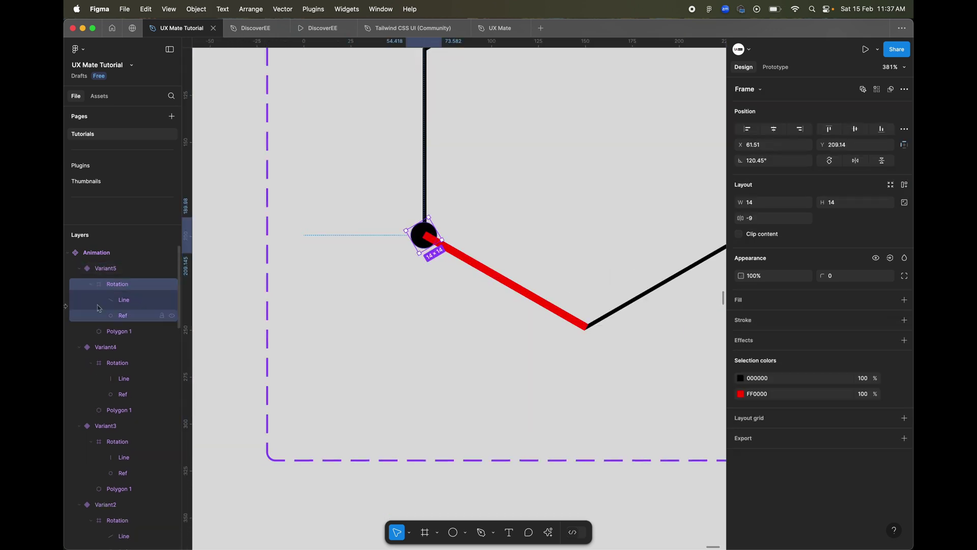
{"action": "left_click_drag", "start_coordinate": [422, 234], "coordinate": [542, 299]}
{"action": "scroll", "coordinate": [582, 326], "scroll_direction": "up", "scroll_amount": 6}
{"action": "scroll", "coordinate": [545, 316], "scroll_direction": "down", "scroll_amount": 6}
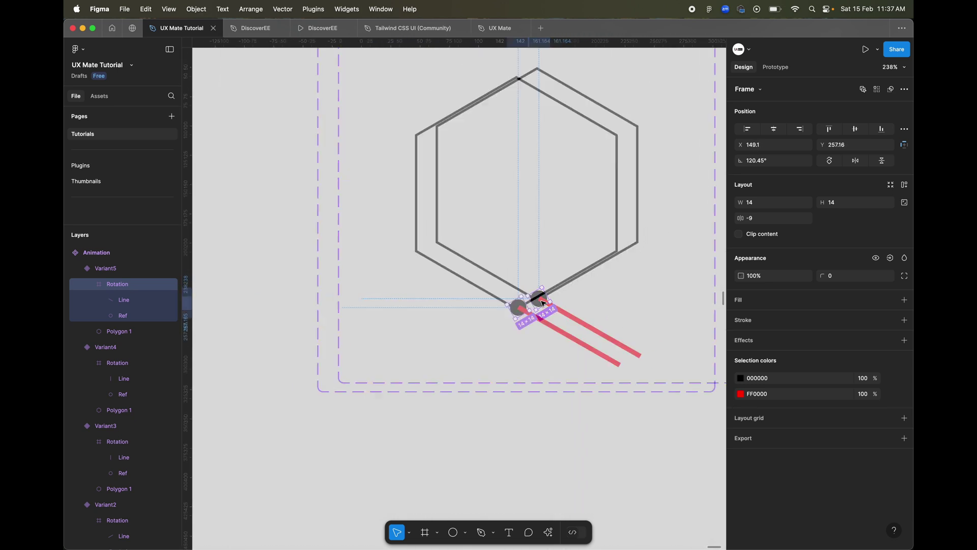
Step: Move the fifth variant's red line back onto the hexagon's lower-left edge, at about X -34.16, Y 35.66
{"action": "left_click", "coordinate": [547, 344]}
{"action": "left_click_drag", "start_coordinate": [545, 344], "coordinate": [448, 290]}
{"action": "scroll", "coordinate": [448, 291], "scroll_direction": "up", "scroll_amount": 5}
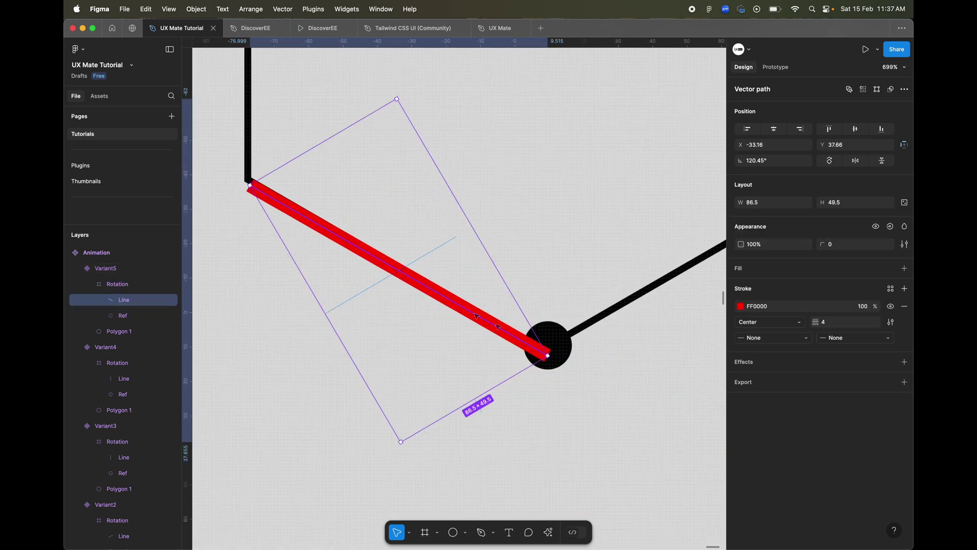
{"action": "left_click_drag", "start_coordinate": [505, 336], "coordinate": [498, 329]}
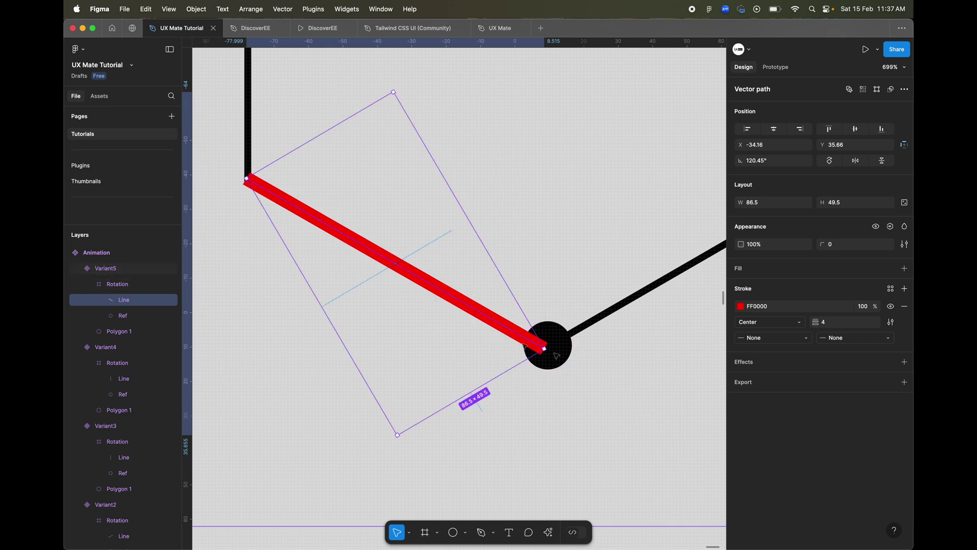
{"action": "key", "text": "Escape"}
Step: Fine-tune the fifth variant's red line so it sits on the lower-left edge and meets the pivot circle's centre
{"action": "scroll", "coordinate": [567, 361], "scroll_direction": "up", "scroll_amount": 2}
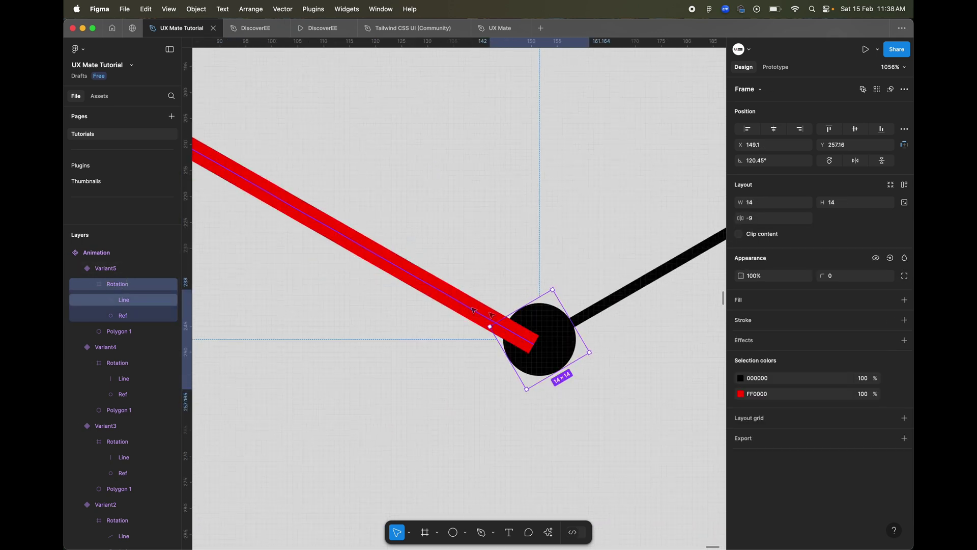
{"action": "left_click_drag", "start_coordinate": [559, 347], "coordinate": [547, 338]}
{"action": "scroll", "coordinate": [530, 331], "scroll_direction": "down", "scroll_amount": 4}
{"action": "left_click", "coordinate": [513, 321]}
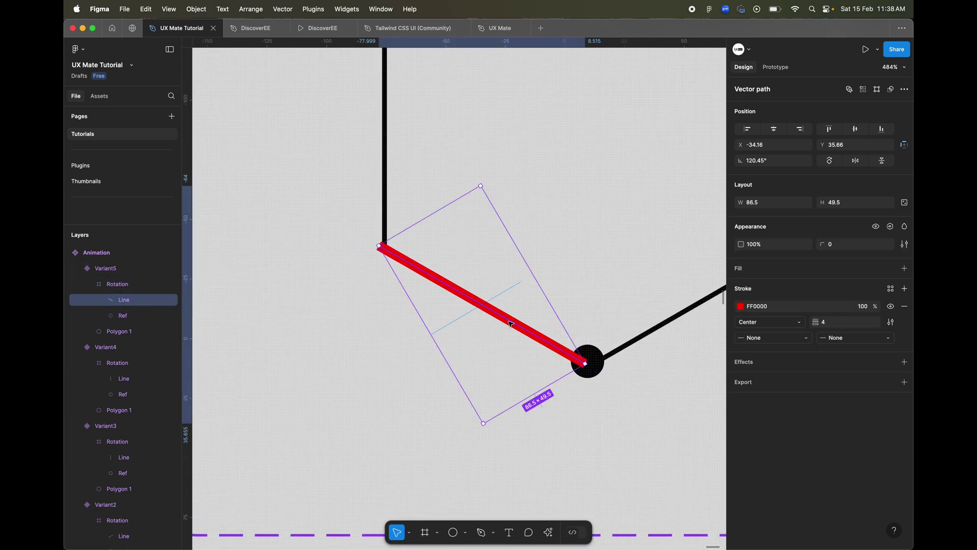
{"action": "key", "text": "Up"}
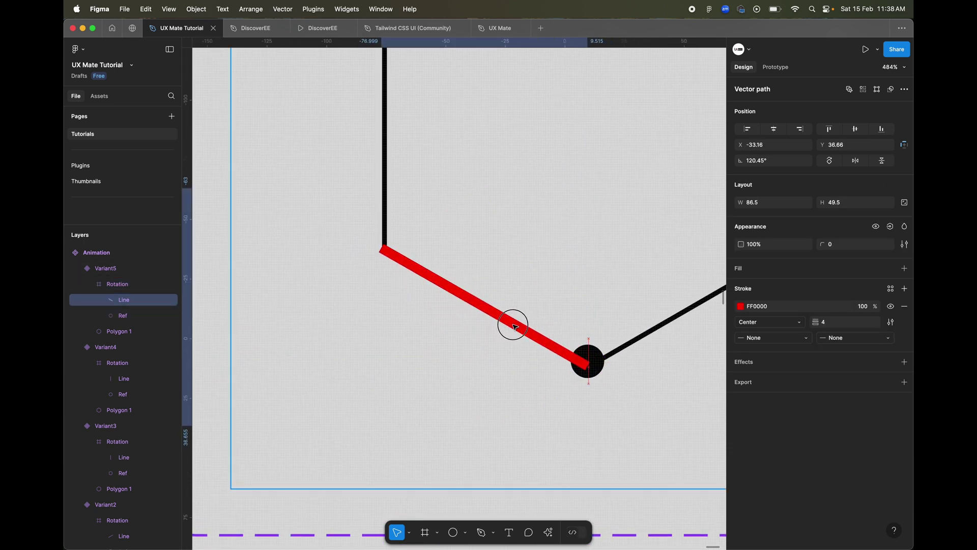
{"action": "key", "text": "Up"}
{"action": "key", "text": "Up"}
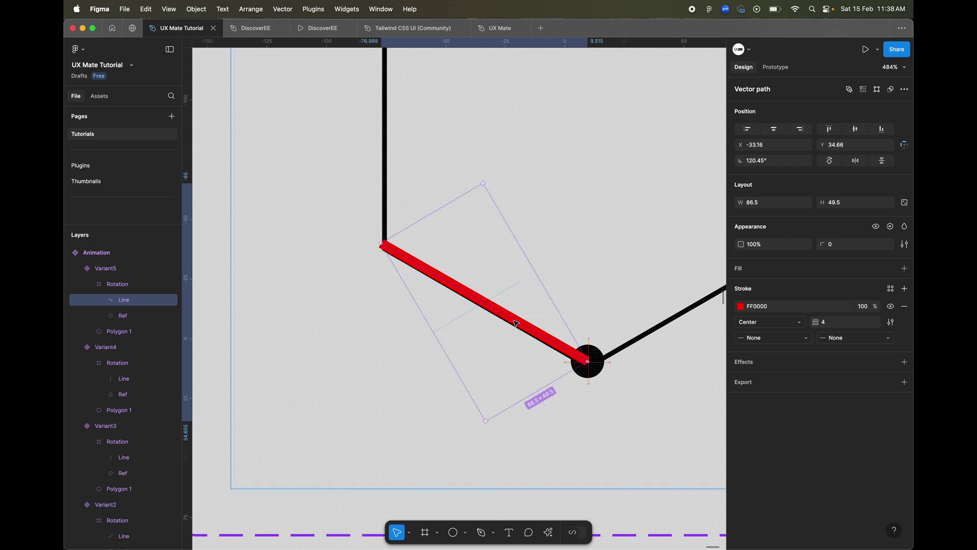
Step: Nudge the fifth variant's Rotation frame to X 147.1 so the pivot circle sits on the hexagon's bottom corner
{"action": "scroll", "coordinate": [634, 392], "scroll_direction": "up", "scroll_amount": 5}
{"action": "left_click", "coordinate": [557, 316]}
{"action": "key", "text": "Down"}
{"action": "scroll", "coordinate": [557, 320], "scroll_direction": "down", "scroll_amount": 5}
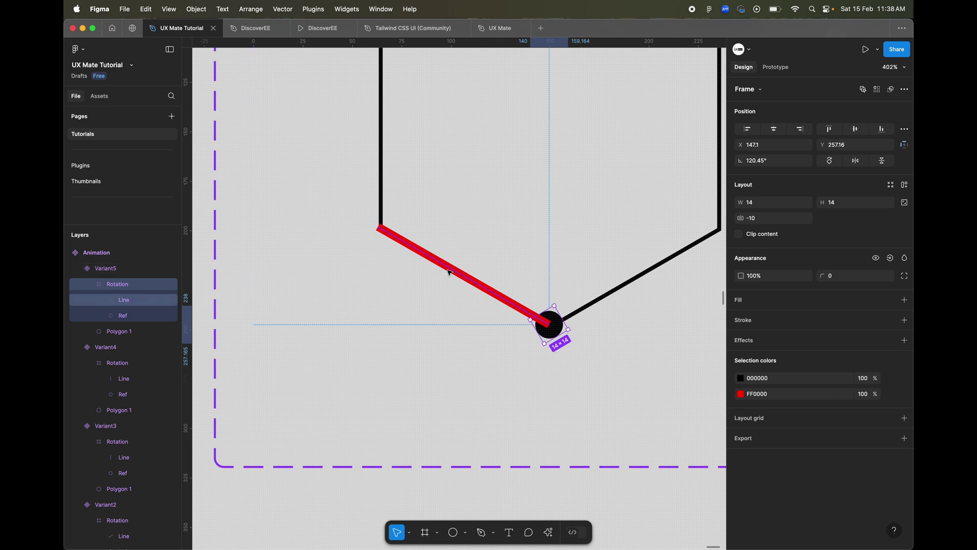
{"action": "scroll", "coordinate": [560, 341], "scroll_direction": "down", "scroll_amount": 8}
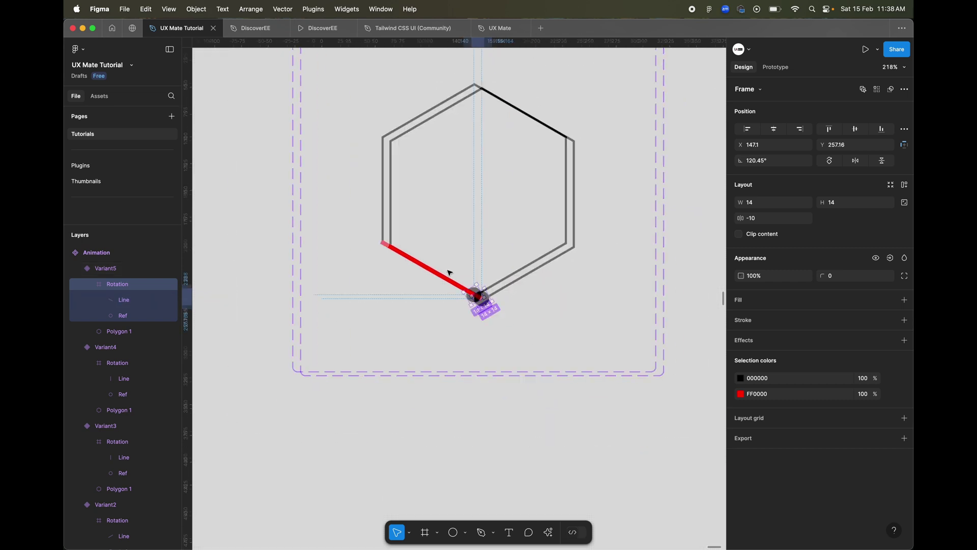
Step: Add a sixth variant and rotate its Rotation frame to about -0.48° so the red line lies along the hexagon's lower-right edge
{"action": "left_click", "coordinate": [497, 292]}
{"action": "left_click", "coordinate": [458, 324]}
{"action": "scroll", "coordinate": [458, 332], "scroll_direction": "up", "scroll_amount": 3}
{"action": "scroll", "coordinate": [458, 332], "scroll_direction": "up", "scroll_amount": 2}
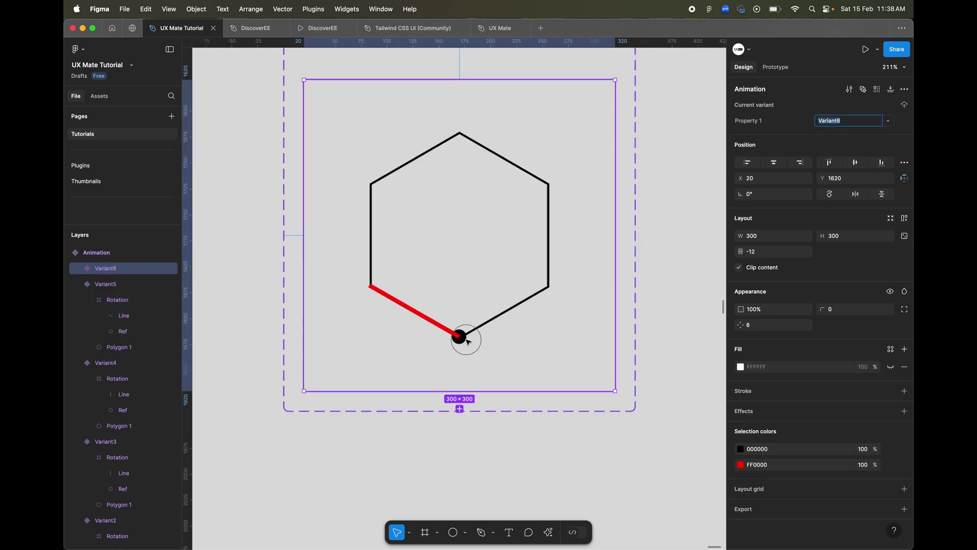
{"action": "left_click", "coordinate": [459, 334]}
{"action": "left_click_drag", "start_coordinate": [460, 327], "coordinate": [517, 446]}
{"action": "scroll", "coordinate": [511, 357], "scroll_direction": "up", "scroll_amount": 3}
{"action": "scroll", "coordinate": [518, 446], "scroll_direction": "down", "scroll_amount": 5}
Step: Add a seventh variant and move its Rotation frame to the hexagon's lower-right corner, at about X 228.12, Y 192
{"action": "left_click", "coordinate": [511, 286]}
{"action": "left_click", "coordinate": [517, 301]}
{"action": "scroll", "coordinate": [518, 301], "scroll_direction": "up", "scroll_amount": 5}
{"action": "left_click_drag", "start_coordinate": [448, 388], "coordinate": [593, 314]}
{"action": "scroll", "coordinate": [590, 314], "scroll_direction": "up", "scroll_amount": 5}
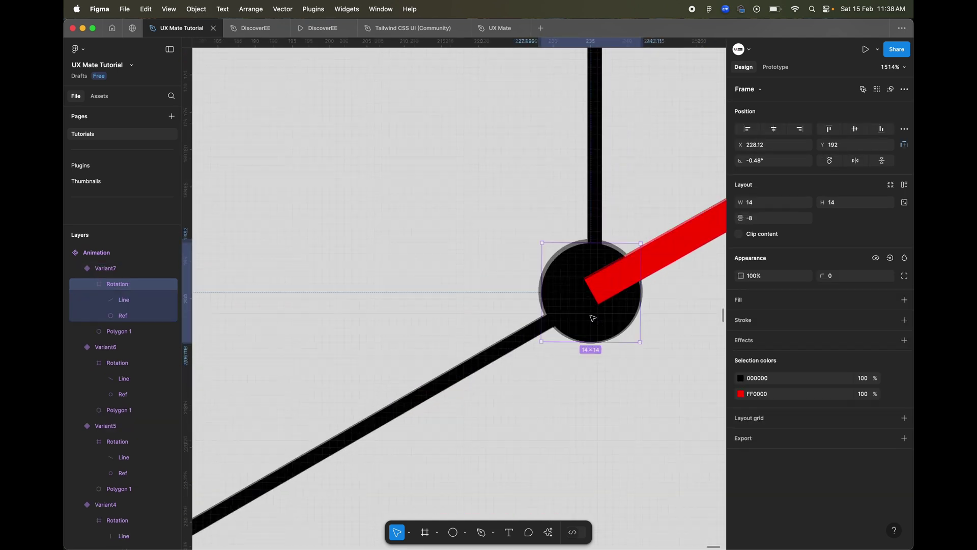
{"action": "scroll", "coordinate": [588, 313], "scroll_direction": "down", "scroll_amount": 5}
Step: Move the seventh variant's red line back onto the hexagon's lower-right edge so it ends at the pivot circle
{"action": "left_click_drag", "start_coordinate": [648, 280], "coordinate": [561, 339]}
{"action": "scroll", "coordinate": [591, 316], "scroll_direction": "up", "scroll_amount": 6}
{"action": "scroll", "coordinate": [599, 287], "scroll_direction": "down", "scroll_amount": 10}
Step: Add an eighth variant and rotate its Rotation frame to -120° so the red line stands along the hexagon's right edge
{"action": "left_click", "coordinate": [474, 391]}
{"action": "scroll", "coordinate": [473, 391], "scroll_direction": "up", "scroll_amount": 5}
{"action": "left_click_drag", "start_coordinate": [513, 301], "coordinate": [517, 356]}
{"action": "scroll", "coordinate": [517, 356], "scroll_direction": "up", "scroll_amount": 6}
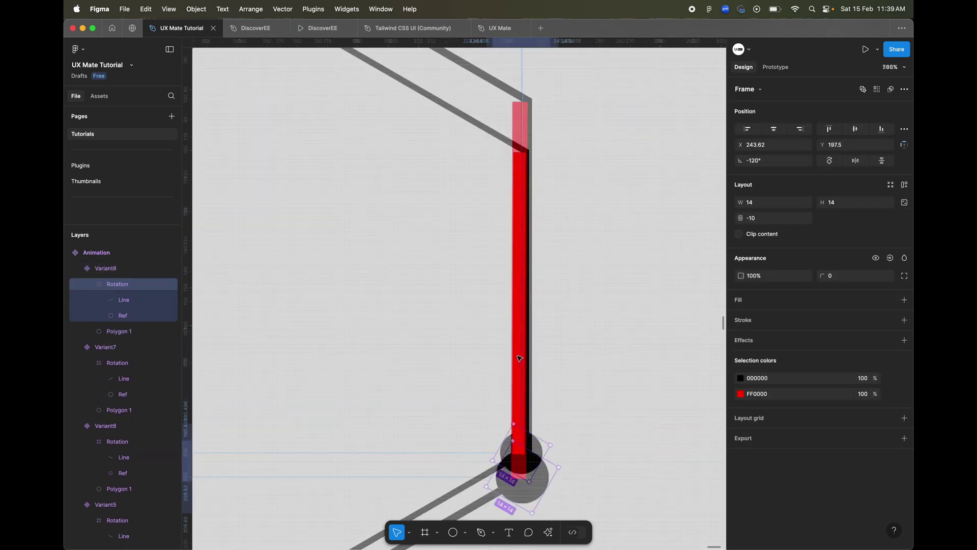
{"action": "scroll", "coordinate": [517, 355], "scroll_direction": "down", "scroll_amount": 3}
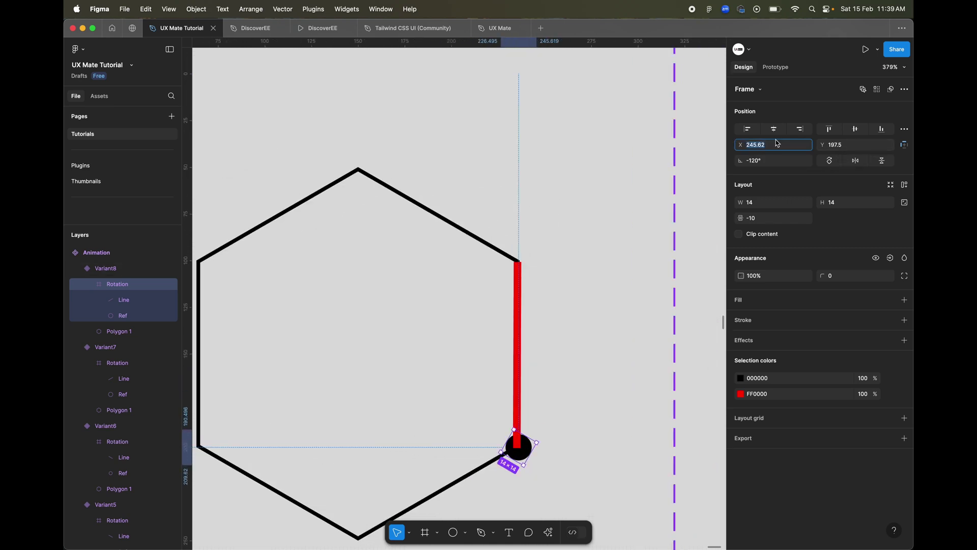
Step: Fine-tune the eighth variant's Rotation frame at Y 197 so the red line aligns with the right edge, and clear the selection
{"action": "scroll", "coordinate": [650, 157], "scroll_direction": "up", "scroll_amount": 8}
{"action": "left_click", "coordinate": [507, 246]}
{"action": "scroll", "coordinate": [585, 377], "scroll_direction": "down", "scroll_amount": 5}
{"action": "scroll", "coordinate": [565, 227], "scroll_direction": "down", "scroll_amount": 3}
{"action": "scroll", "coordinate": [548, 389], "scroll_direction": "up", "scroll_amount": 10}
{"action": "left_click", "coordinate": [584, 342]}
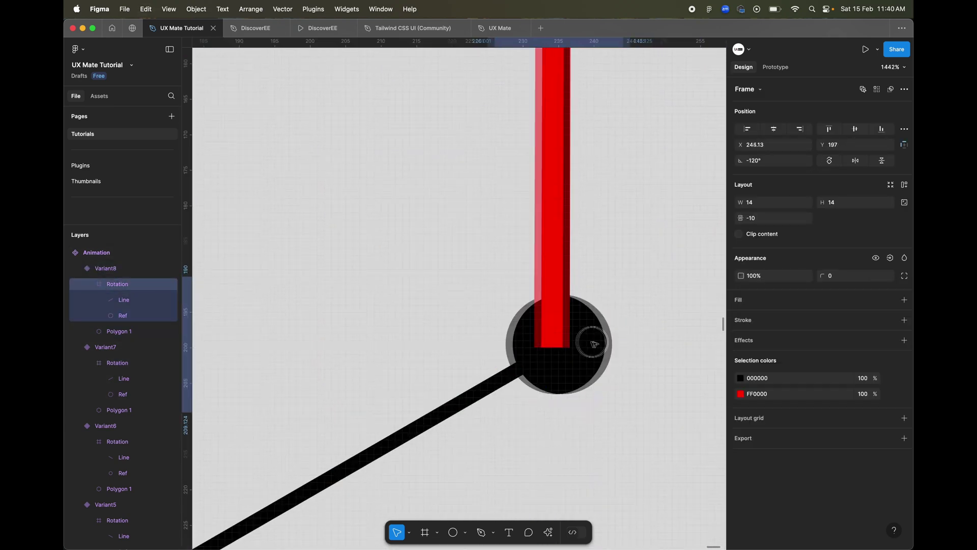
{"action": "left_click", "coordinate": [569, 341]}
{"action": "scroll", "coordinate": [557, 360], "scroll_direction": "down", "scroll_amount": 5}
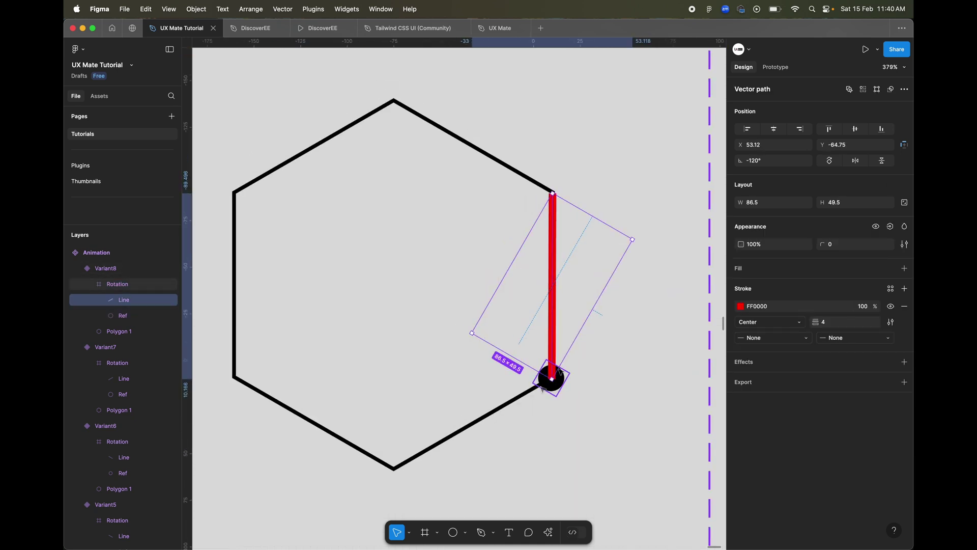
{"action": "scroll", "coordinate": [557, 359], "scroll_direction": "down", "scroll_amount": 5}
{"action": "key", "text": "Escape"}
{"action": "key", "text": "Escape"}
Step: Add a tenth variant and rotate its Rotation frame to 120° so the red line lies along the hexagon's upper-right edge
{"action": "left_click", "coordinate": [382, 379]}
{"action": "scroll", "coordinate": [383, 370], "scroll_direction": "up", "scroll_amount": 5}
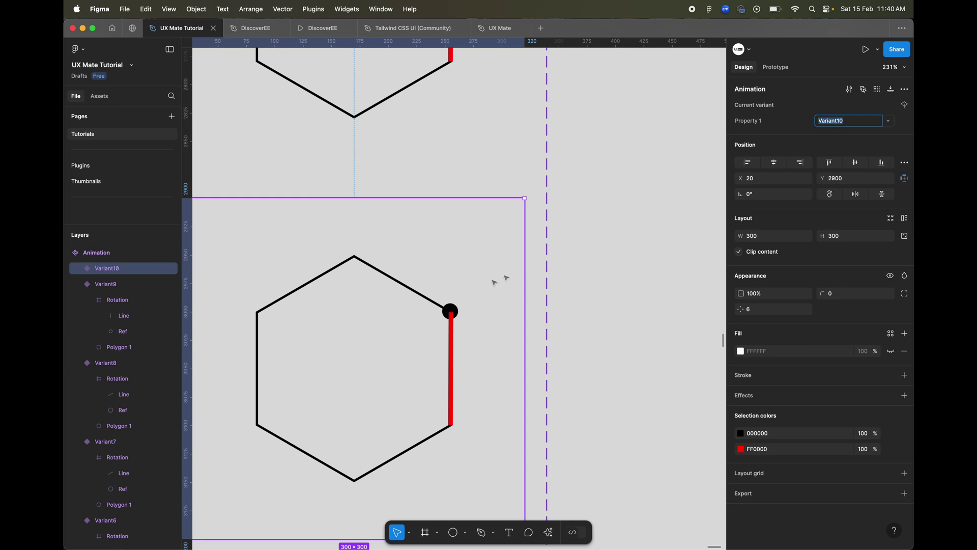
{"action": "left_click", "coordinate": [458, 308]}
{"action": "left_click_drag", "start_coordinate": [456, 306], "coordinate": [505, 337]}
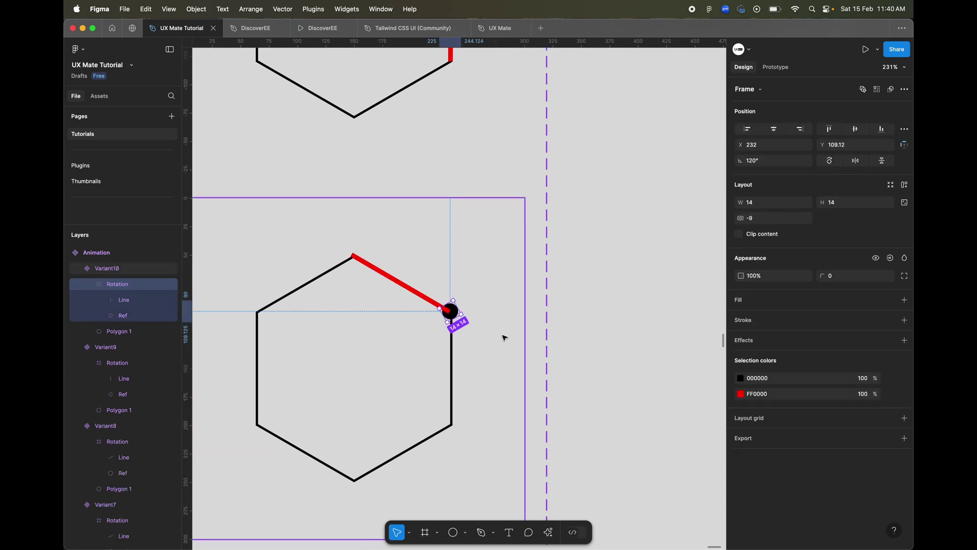
{"action": "scroll", "coordinate": [440, 283], "scroll_direction": "down", "scroll_amount": 10}
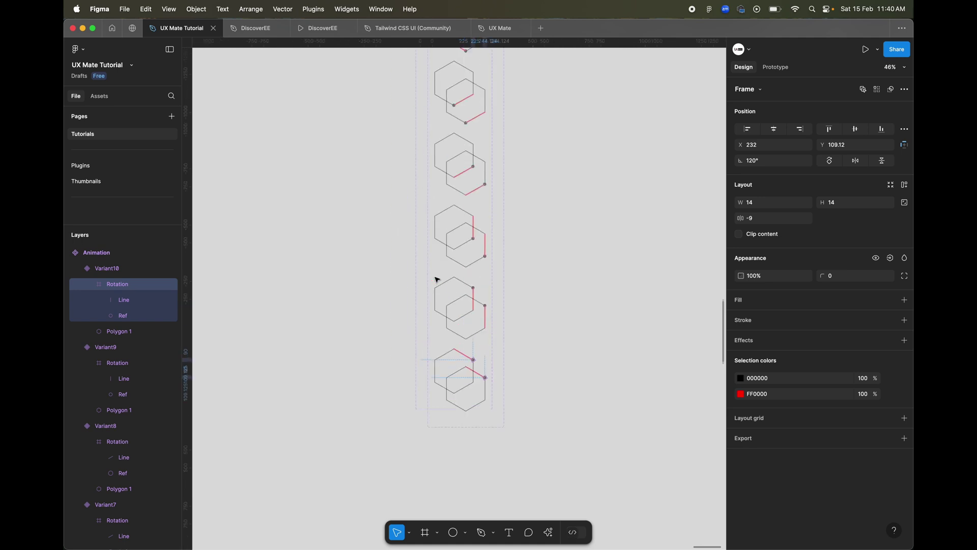
{"action": "scroll", "coordinate": [438, 279], "scroll_direction": "up", "scroll_amount": 3}
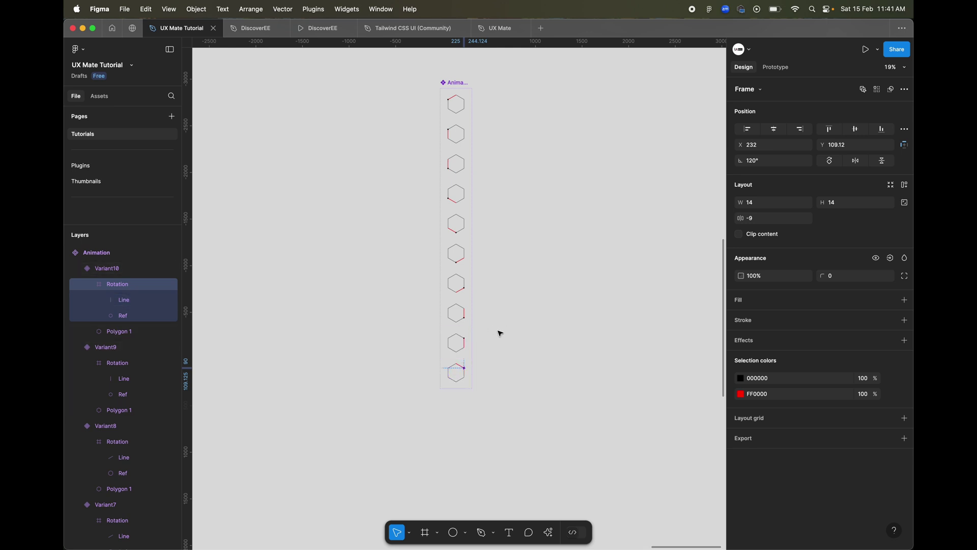
Step: Add a prototype connection from the Default variant to Variant2
{"action": "left_click", "coordinate": [452, 98]}
{"action": "scroll", "coordinate": [468, 82], "scroll_direction": "up", "scroll_amount": 5}
{"action": "scroll", "coordinate": [437, 172], "scroll_direction": "up", "scroll_amount": 3}
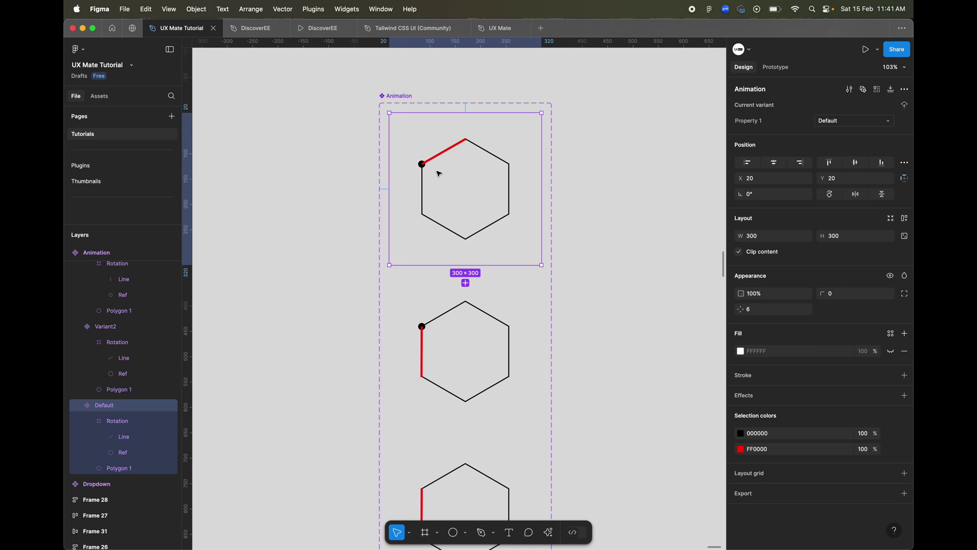
{"action": "left_click", "coordinate": [785, 65]}
{"action": "scroll", "coordinate": [556, 179], "scroll_direction": "down", "scroll_amount": 1}
{"action": "scroll", "coordinate": [556, 178], "scroll_direction": "left", "scroll_amount": 1}
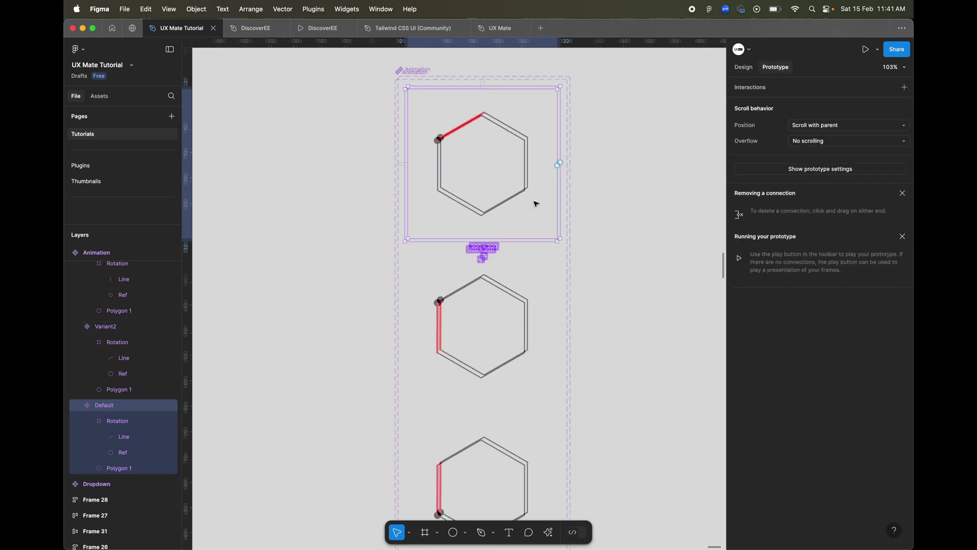
{"action": "left_click_drag", "start_coordinate": [561, 163], "coordinate": [531, 324]}
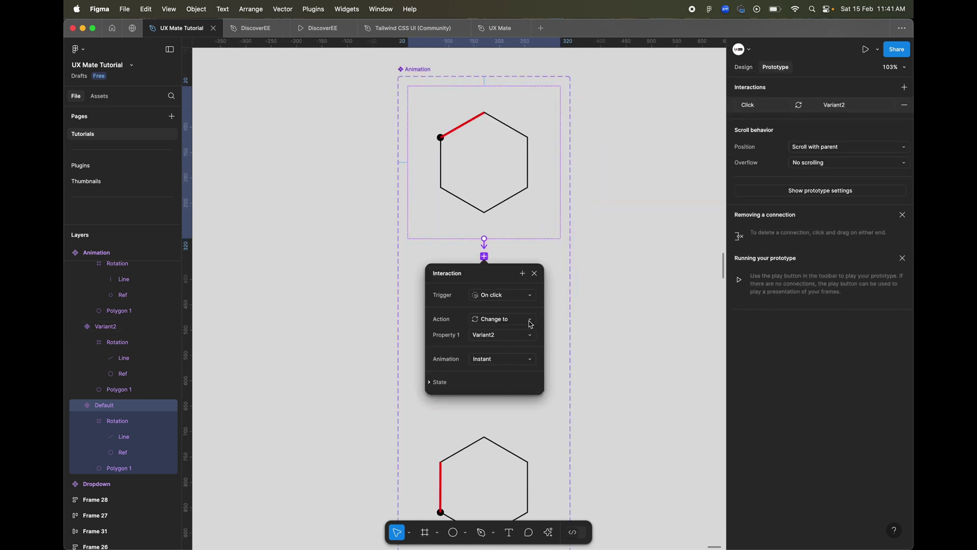
Step: Make the Default-to-Variant2 interaction trigger After delay at 1 ms, using Smart animate with the Ease out curve
{"action": "left_click", "coordinate": [492, 294]}
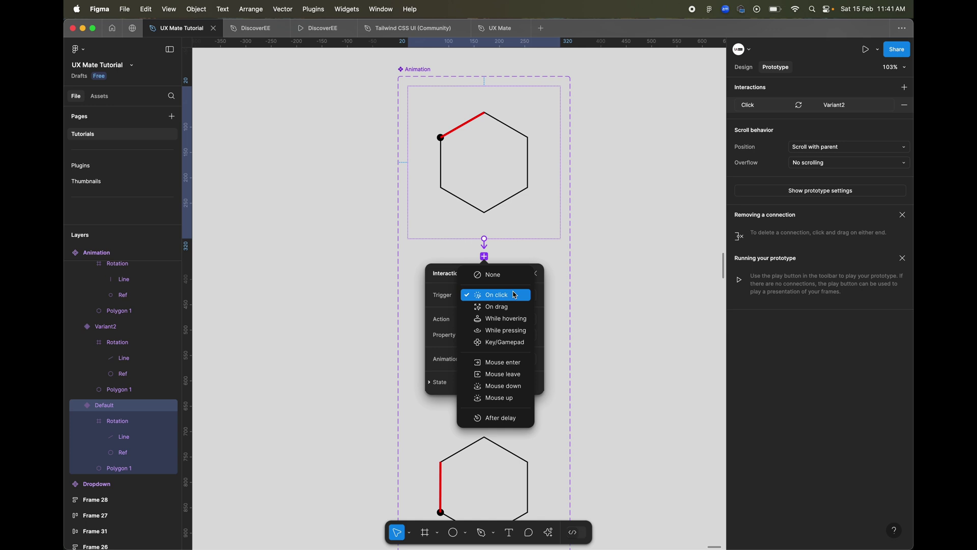
{"action": "left_click", "coordinate": [503, 414]}
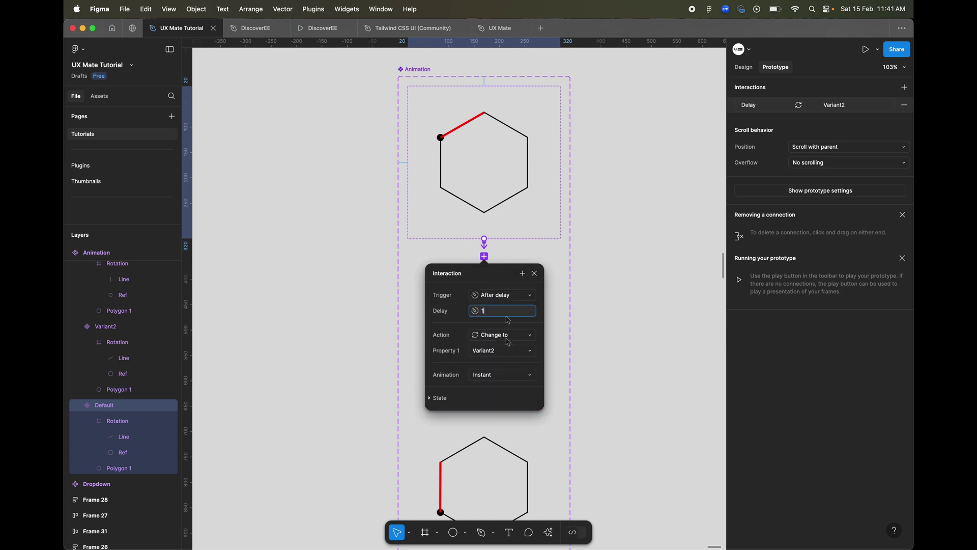
{"action": "left_click", "coordinate": [514, 374]}
{"action": "left_click", "coordinate": [516, 396]}
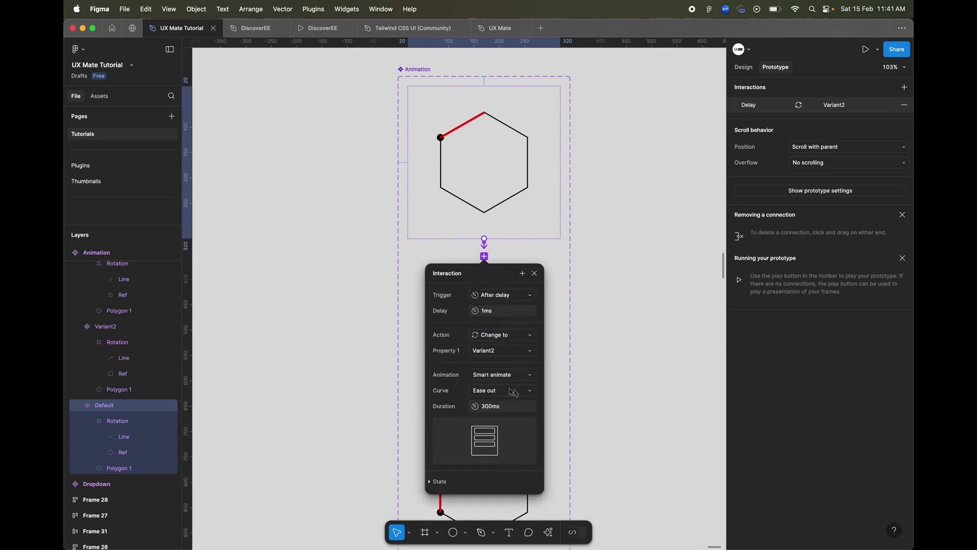
{"action": "left_click", "coordinate": [516, 393]}
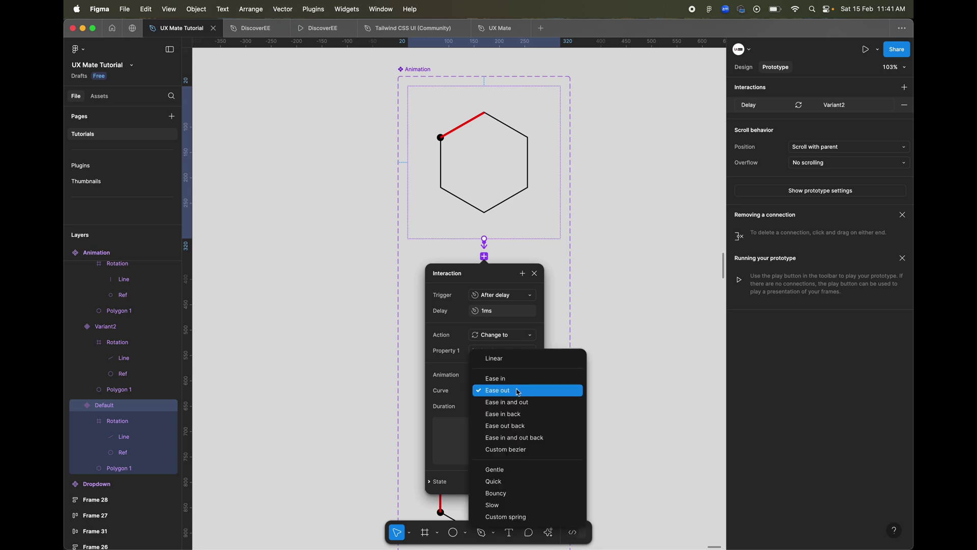
{"action": "left_click", "coordinate": [518, 392]}
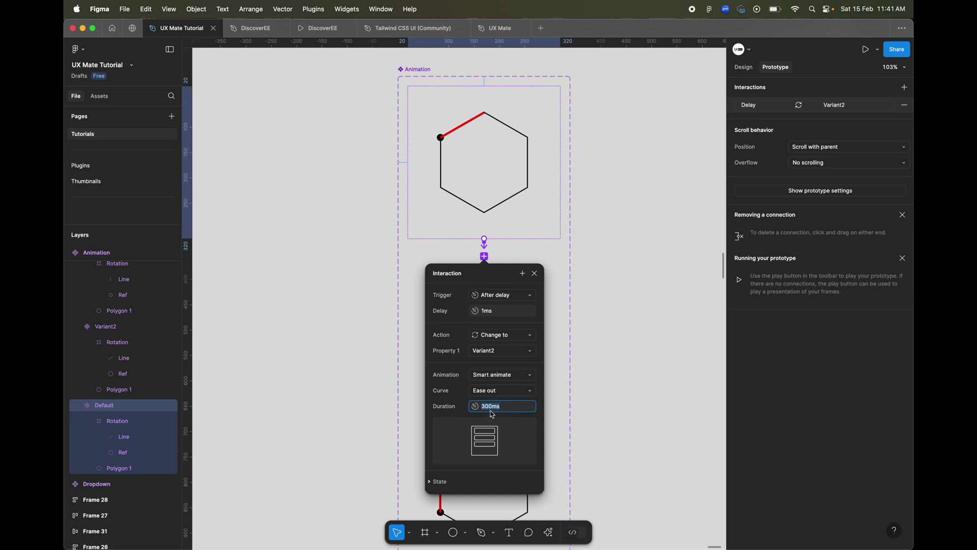
{"action": "key", "text": "Escape"}
Step: Add a prototype connection from Variant2 to Variant3
{"action": "scroll", "coordinate": [436, 236], "scroll_direction": "down", "scroll_amount": 3}
{"action": "left_click", "coordinate": [463, 240]}
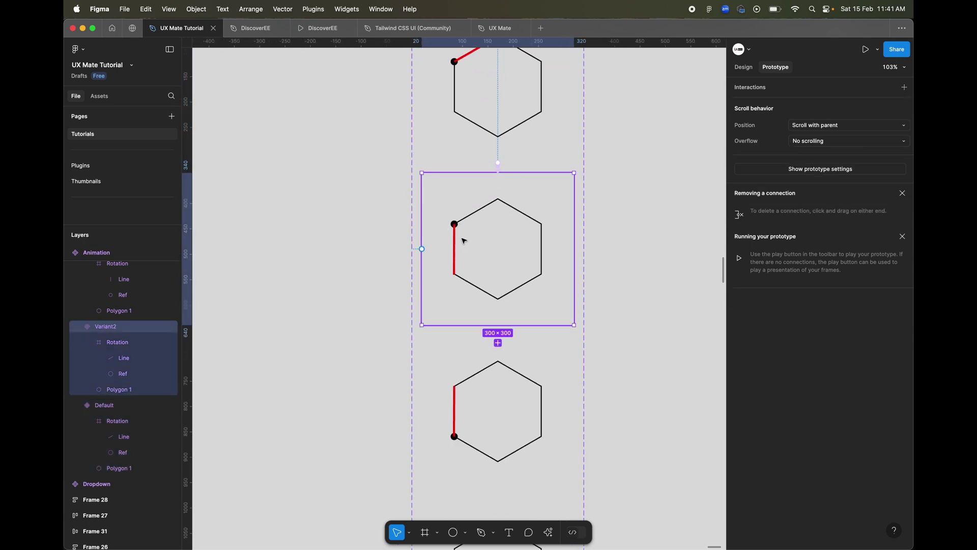
{"action": "scroll", "coordinate": [558, 202], "scroll_direction": "down", "scroll_amount": 2}
{"action": "left_click_drag", "start_coordinate": [567, 209], "coordinate": [528, 393]}
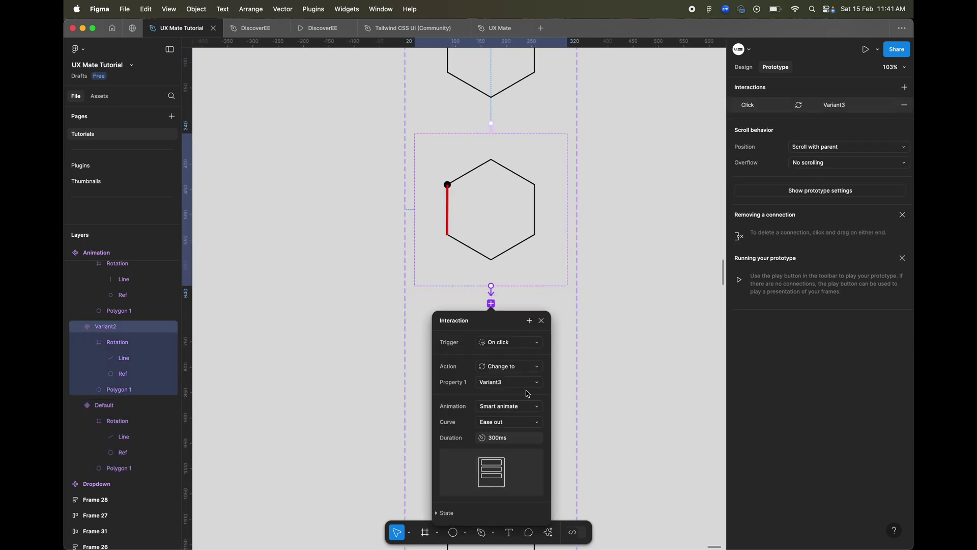
Step: Make the Variant2-to-Variant3 interaction trigger After delay at 1 ms with an Instant animation
{"action": "left_click", "coordinate": [521, 344]}
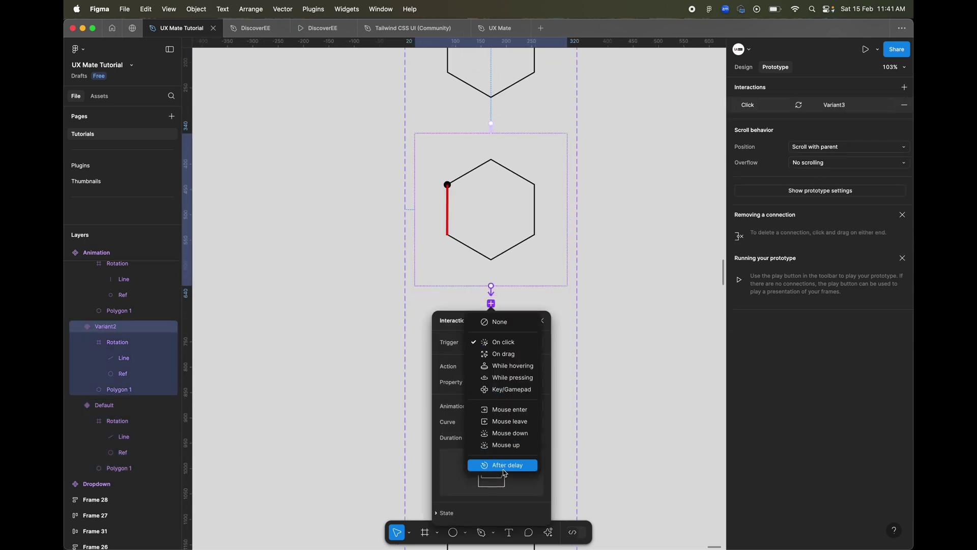
{"action": "left_click", "coordinate": [506, 462]}
{"action": "left_click", "coordinate": [513, 359]}
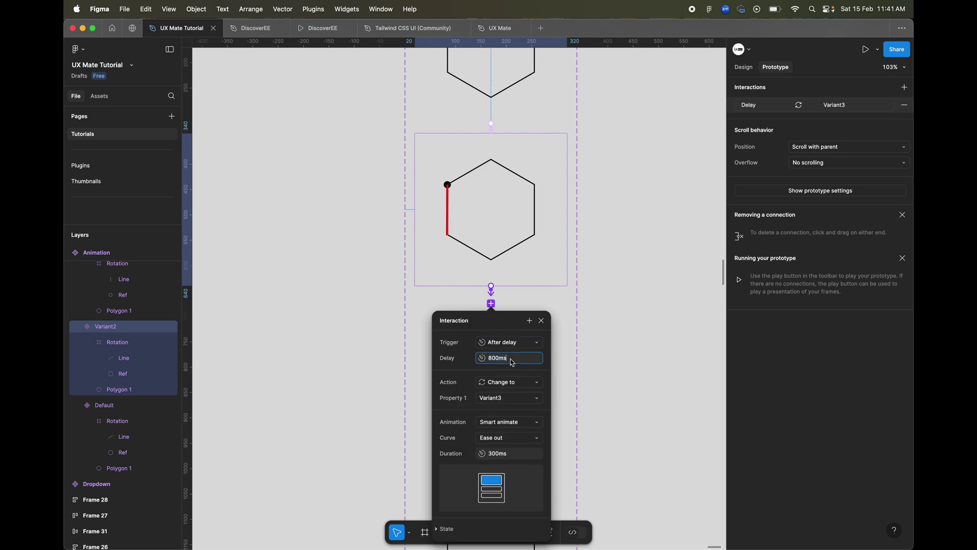
{"action": "type", "text": "1"}
{"action": "left_click", "coordinate": [525, 427]}
{"action": "left_click", "coordinate": [524, 402]}
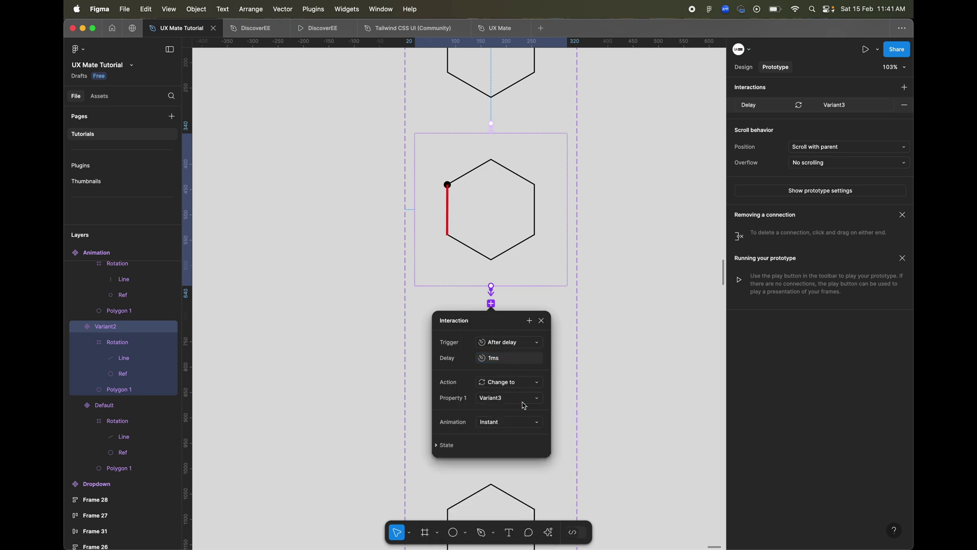
{"action": "left_click", "coordinate": [353, 299]}
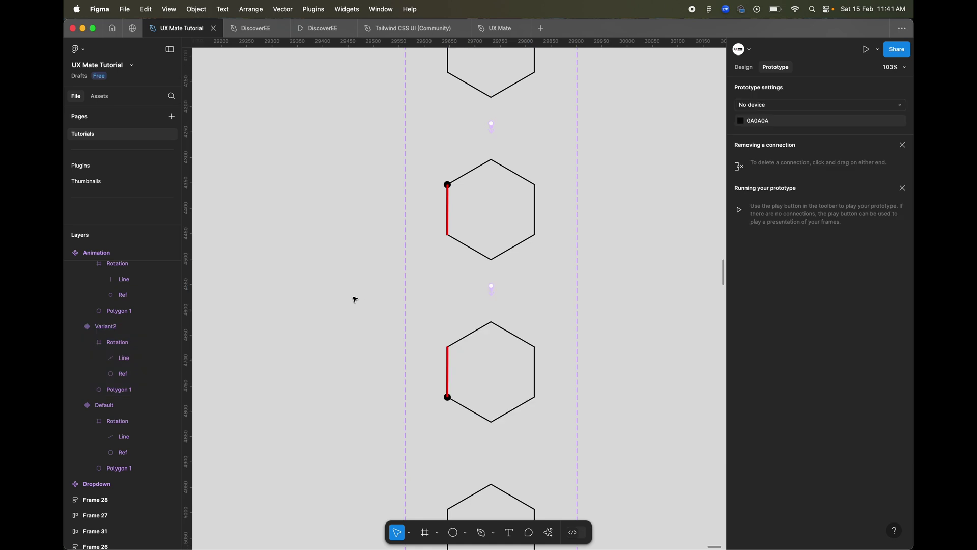
Step: Add a prototype connection from Variant3 to Variant4
{"action": "scroll", "coordinate": [437, 291], "scroll_direction": "down", "scroll_amount": 3}
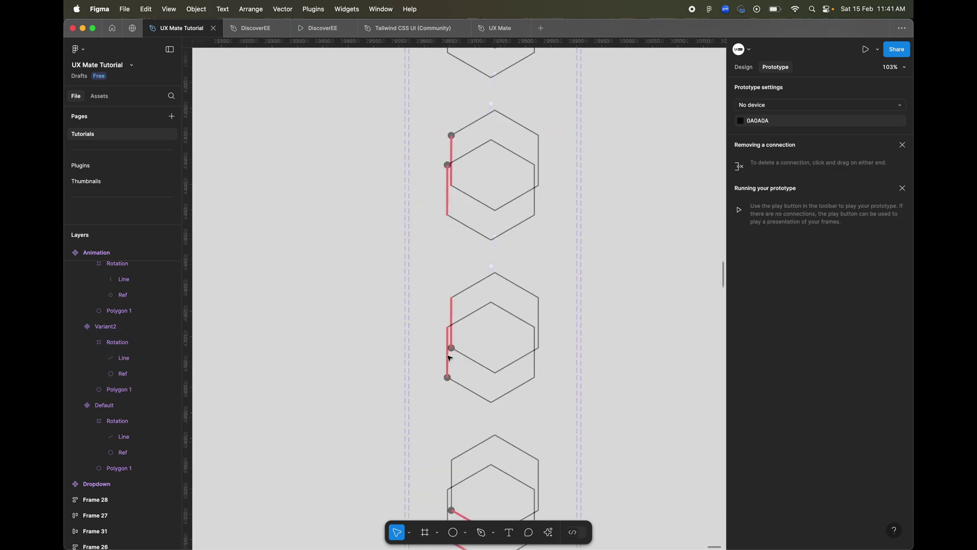
{"action": "left_click", "coordinate": [471, 281]}
{"action": "scroll", "coordinate": [478, 233], "scroll_direction": "down", "scroll_amount": 2}
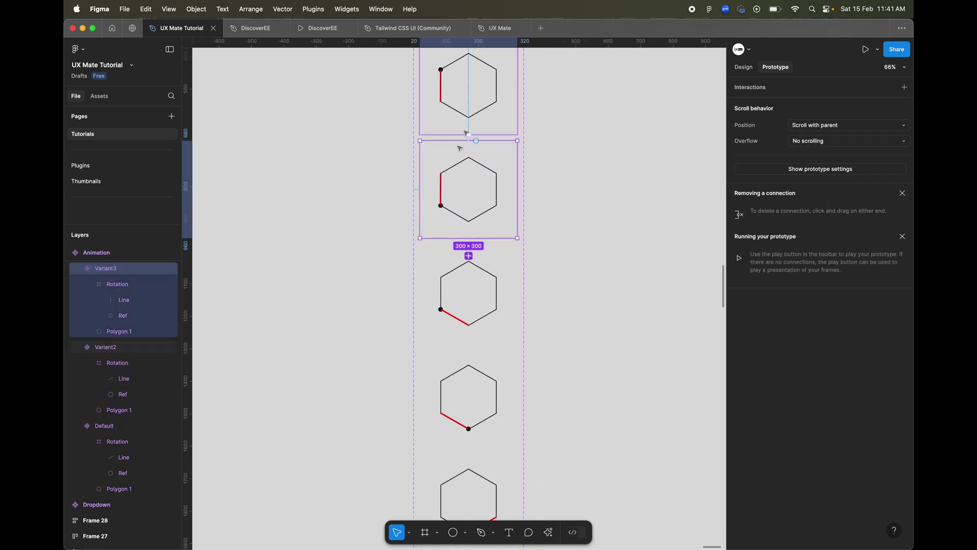
{"action": "left_click_drag", "start_coordinate": [518, 190], "coordinate": [488, 316]}
Step: Make the Variant3-to-Variant4 interaction trigger After delay at 1 ms with Smart animate
{"action": "left_click", "coordinate": [481, 291]}
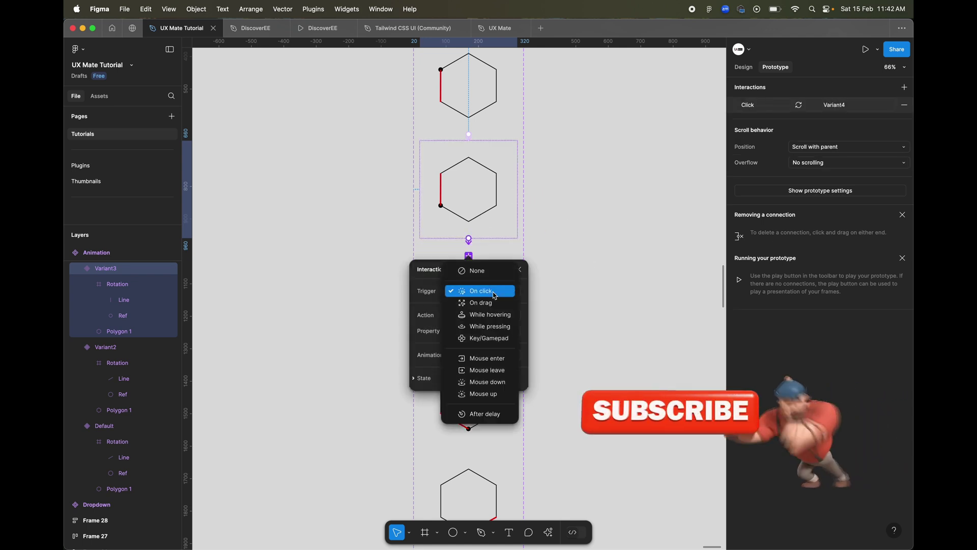
{"action": "left_click", "coordinate": [484, 414]}
{"action": "left_click", "coordinate": [491, 308]}
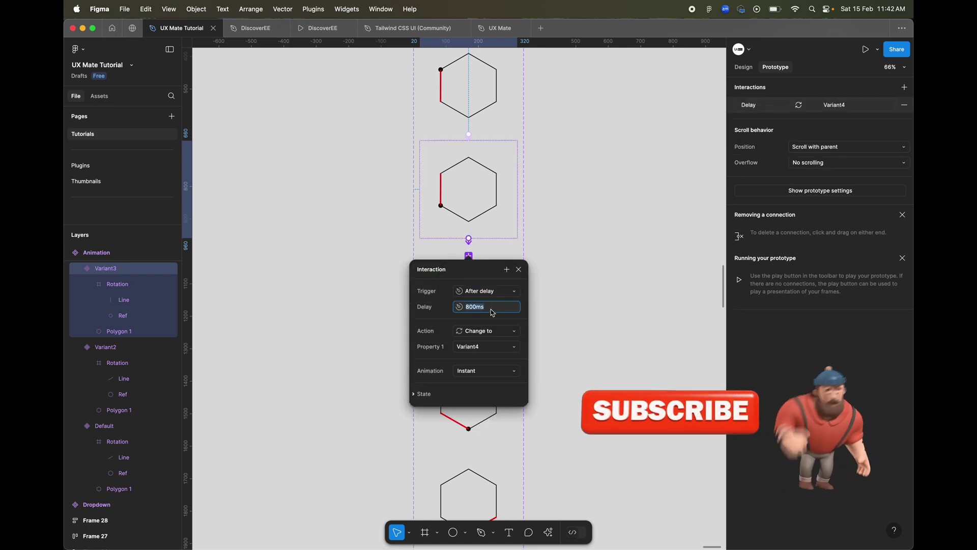
{"action": "type", "text": "1"}
{"action": "left_click", "coordinate": [497, 371]}
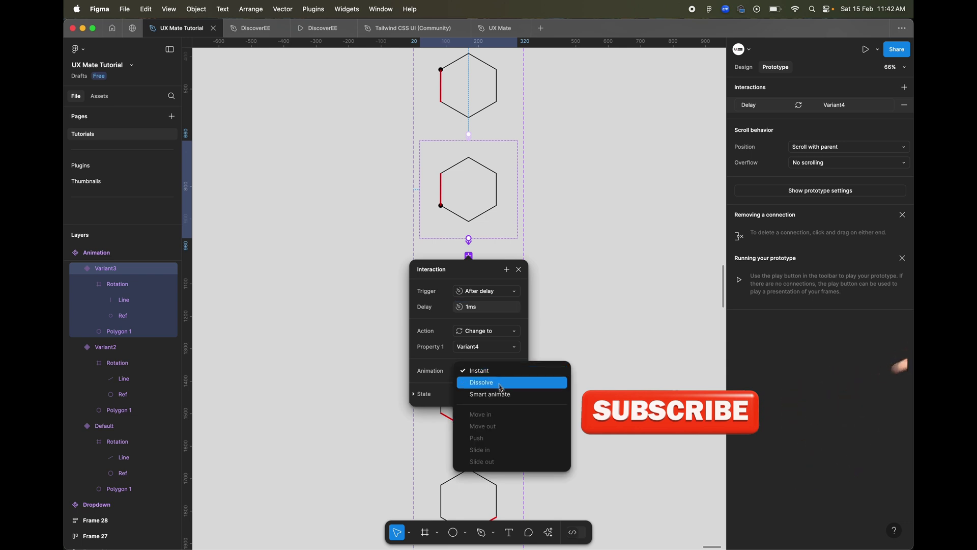
{"action": "left_click", "coordinate": [502, 393]}
{"action": "left_click", "coordinate": [519, 269]}
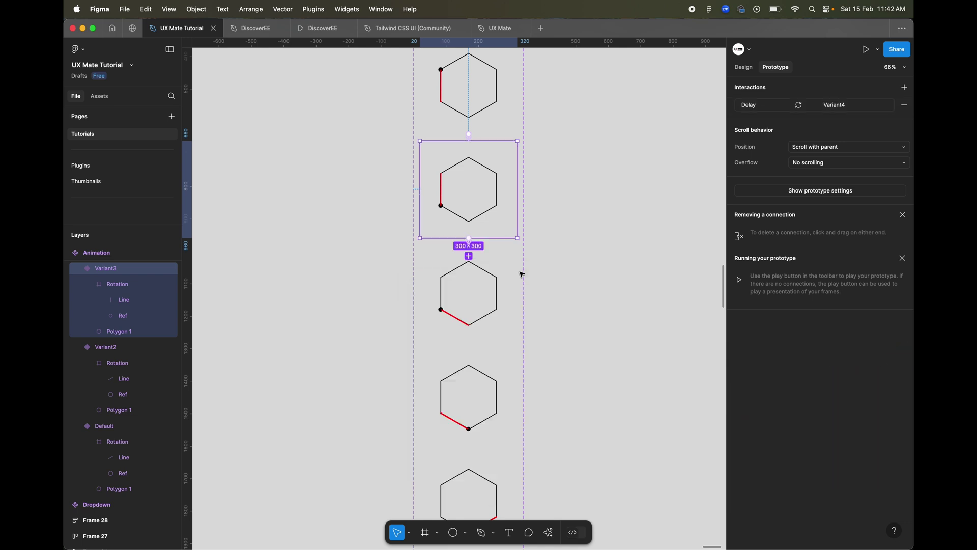
Step: Add a prototype connection from Variant4 to Variant5
{"action": "left_click", "coordinate": [469, 255]}
{"action": "scroll", "coordinate": [509, 179], "scroll_direction": "down", "scroll_amount": 3}
{"action": "left_click_drag", "start_coordinate": [502, 184], "coordinate": [456, 303]}
{"action": "scroll", "coordinate": [456, 304], "scroll_direction": "up", "scroll_amount": 5}
Step: Make the Variant4-to-Variant5 interaction trigger After delay at 1 ms with an Instant animation
{"action": "left_click", "coordinate": [471, 198]}
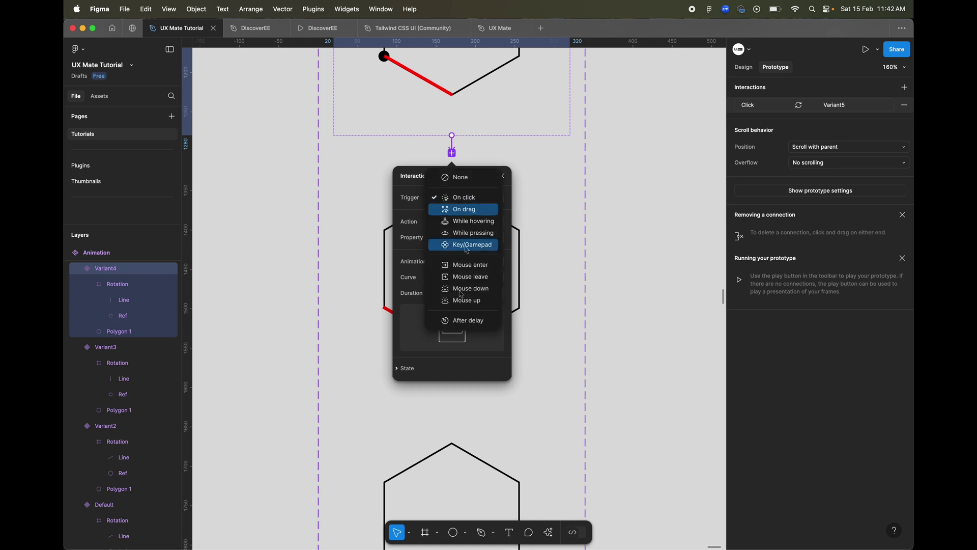
{"action": "left_click", "coordinate": [468, 320]}
{"action": "left_click", "coordinate": [465, 214]}
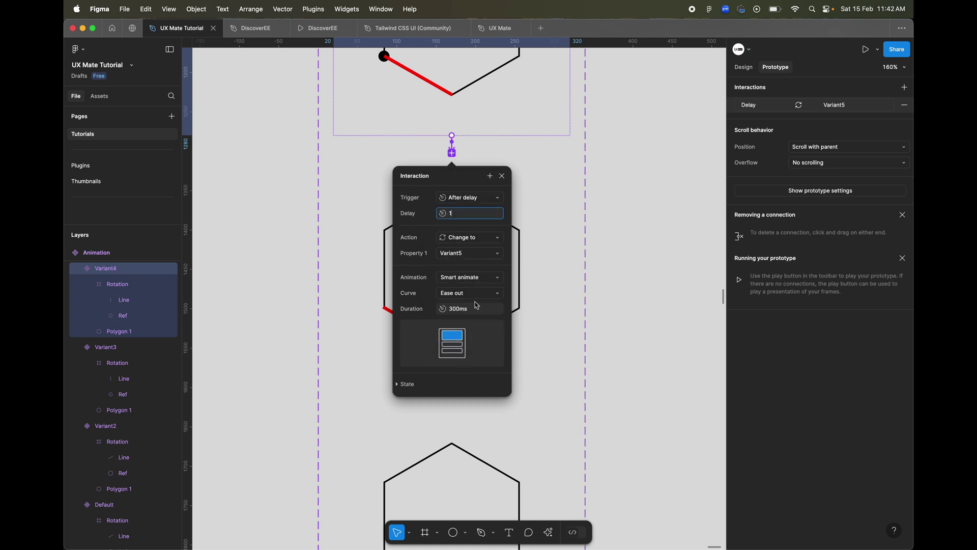
{"action": "type", "text": "1"}
{"action": "left_click", "coordinate": [476, 277]}
{"action": "left_click", "coordinate": [471, 250]}
{"action": "left_click", "coordinate": [371, 277]}
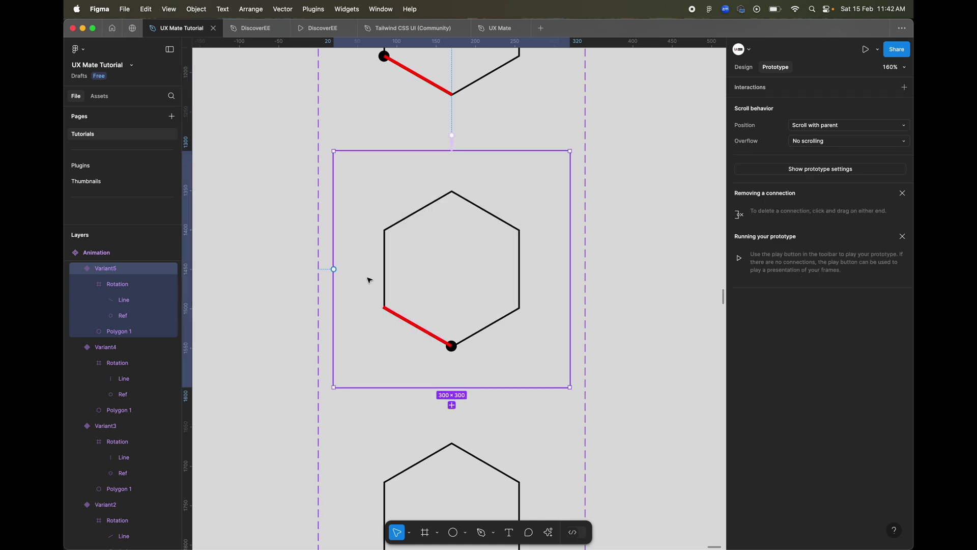
Step: Connect Variant5 to Variant6 with an After delay trigger of 1 ms and Smart animate
{"action": "scroll", "coordinate": [369, 280], "scroll_direction": "down", "scroll_amount": 5}
{"action": "left_click_drag", "start_coordinate": [497, 201], "coordinate": [445, 314]}
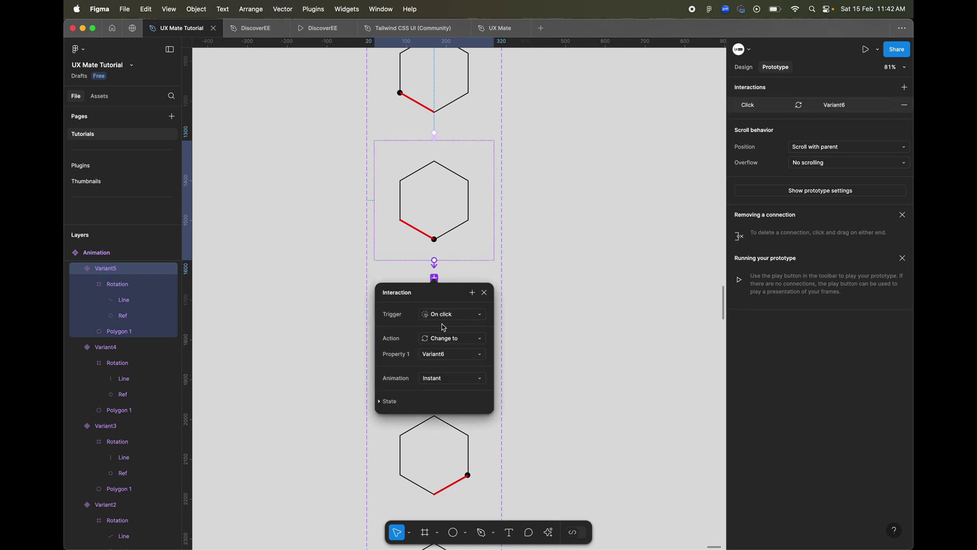
{"action": "left_click", "coordinate": [447, 278]}
{"action": "left_click", "coordinate": [453, 402]}
{"action": "left_click", "coordinate": [462, 297]}
{"action": "left_click", "coordinate": [455, 361]}
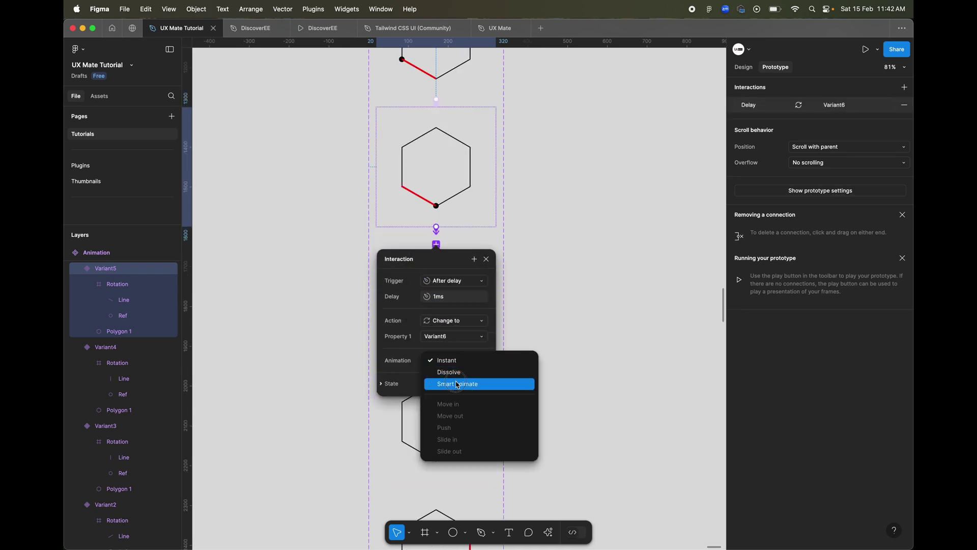
{"action": "left_click", "coordinate": [455, 382]}
{"action": "left_click", "coordinate": [488, 259]}
Step: Connect Variant6 to Variant7 and set the interaction's trigger to After delay
{"action": "scroll", "coordinate": [474, 245], "scroll_direction": "down", "scroll_amount": 3}
{"action": "left_click", "coordinate": [469, 235]}
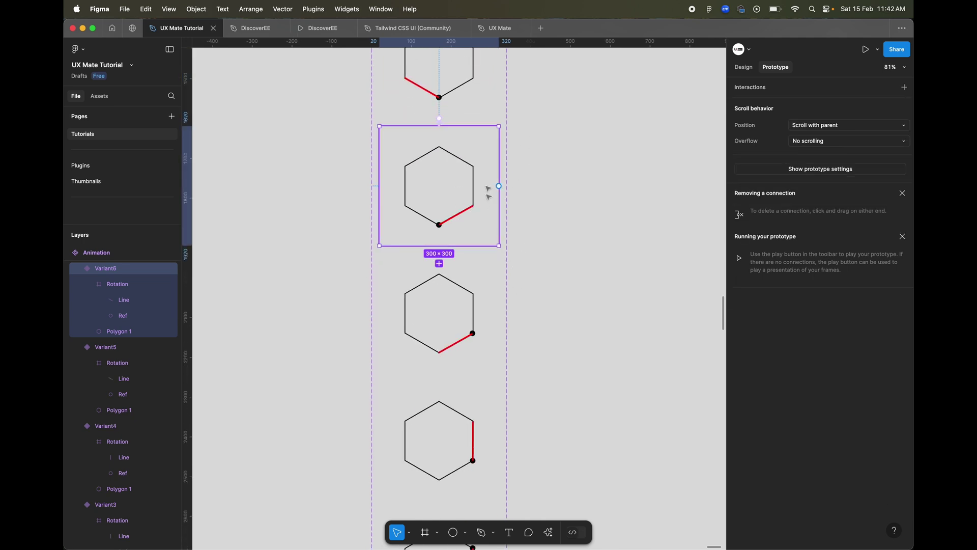
{"action": "left_click_drag", "start_coordinate": [499, 187], "coordinate": [436, 332]}
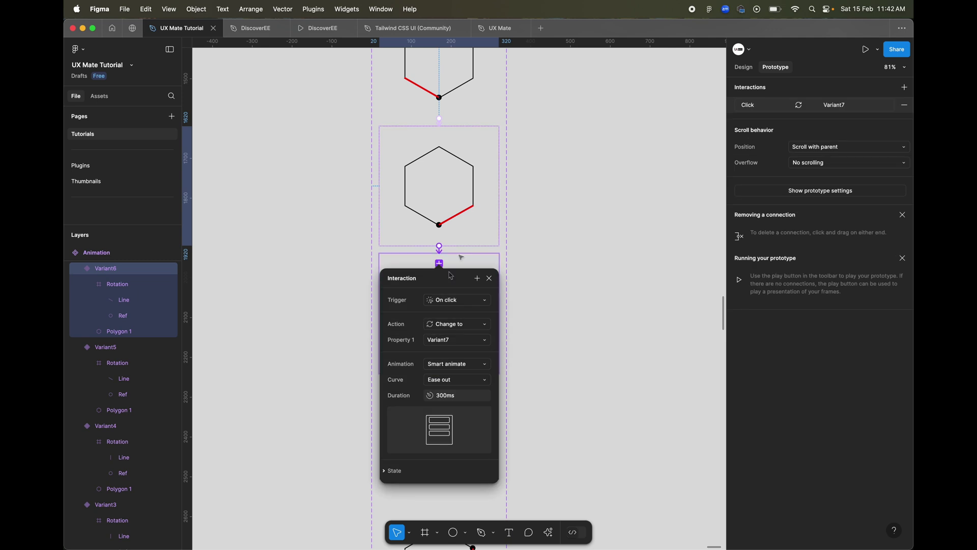
{"action": "left_click", "coordinate": [459, 302]}
{"action": "left_click", "coordinate": [465, 423]}
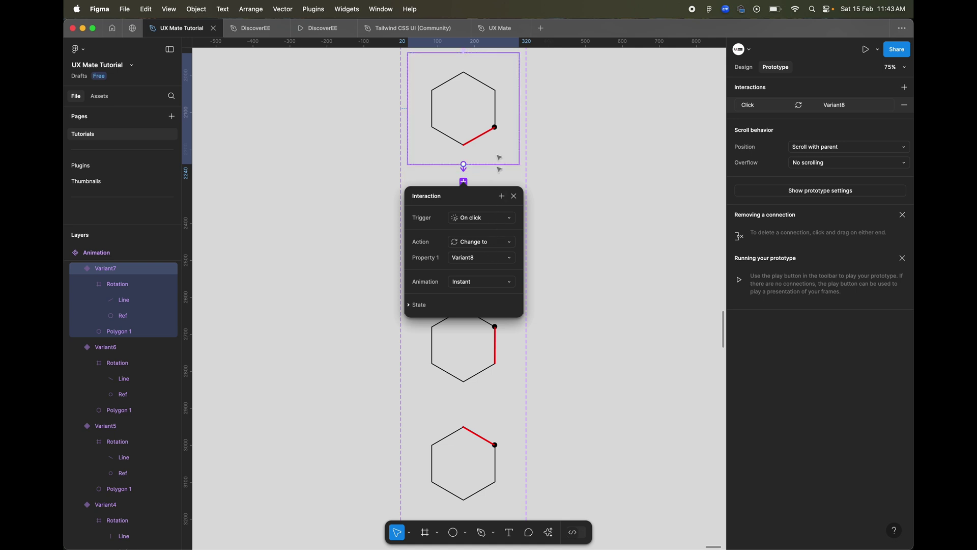
Step: Make the Variant7-to-Variant8 interaction trigger After delay with Smart animate
{"action": "left_click", "coordinate": [496, 219]}
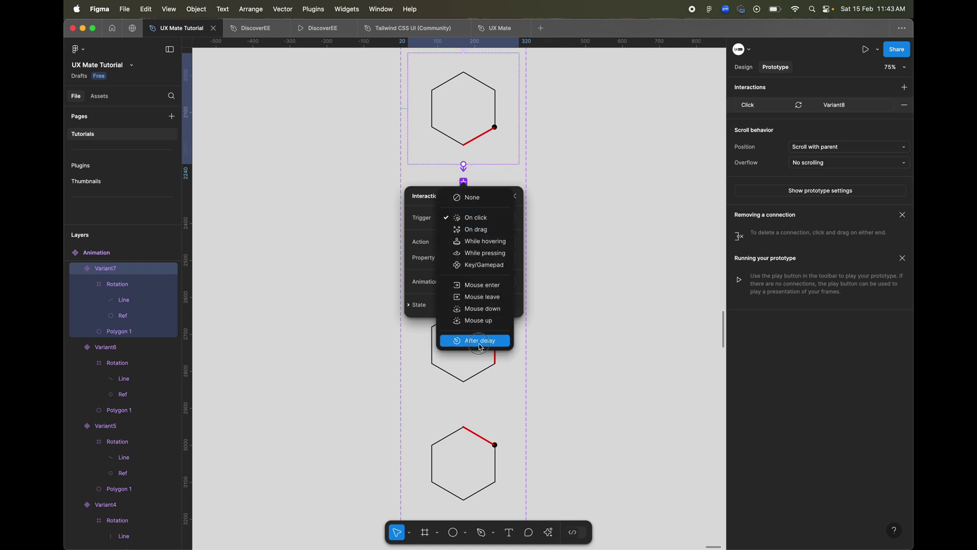
{"action": "left_click", "coordinate": [478, 341]}
{"action": "left_click", "coordinate": [496, 234]}
{"action": "left_click", "coordinate": [504, 301]}
{"action": "left_click", "coordinate": [481, 320]}
Step: Connect Variant8 to Variant9 with an After delay trigger of 1 ms and an Instant animation
{"action": "left_click", "coordinate": [473, 280]}
{"action": "scroll", "coordinate": [537, 211], "scroll_direction": "down", "scroll_amount": 1}
{"action": "left_click_drag", "start_coordinate": [518, 200], "coordinate": [487, 328]}
{"action": "left_click", "coordinate": [484, 277]}
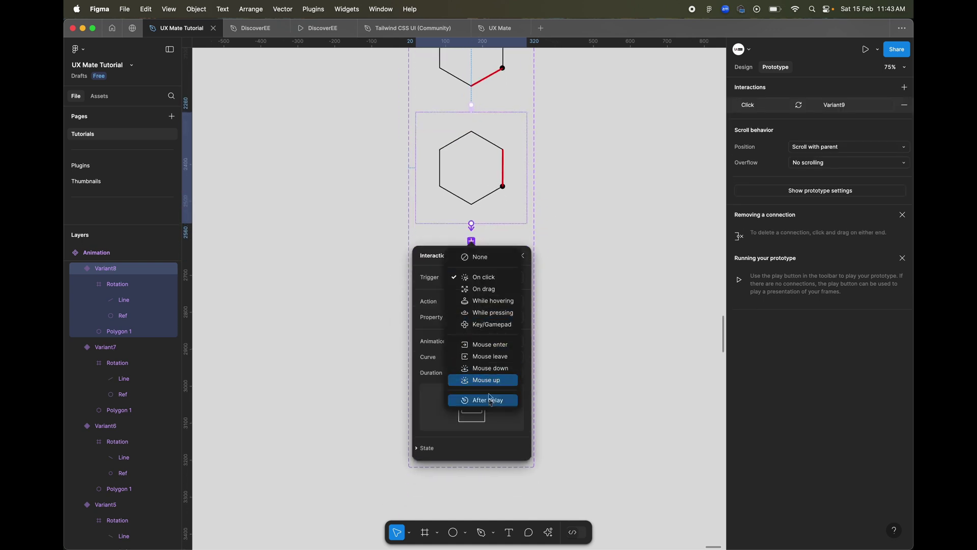
{"action": "left_click", "coordinate": [489, 399]}
{"action": "left_click", "coordinate": [496, 295]}
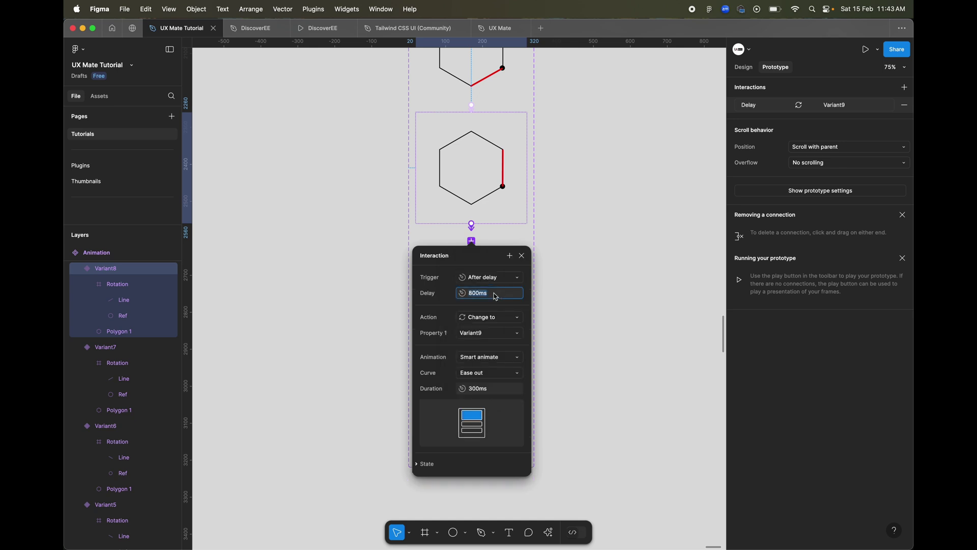
{"action": "type", "text": "1"}
{"action": "left_click", "coordinate": [501, 358]}
{"action": "left_click", "coordinate": [504, 334]}
Step: Connect Variant9 to Variant10 with an After delay trigger of 1 ms and Smart animate
{"action": "scroll", "coordinate": [491, 229], "scroll_direction": "down", "scroll_amount": 3}
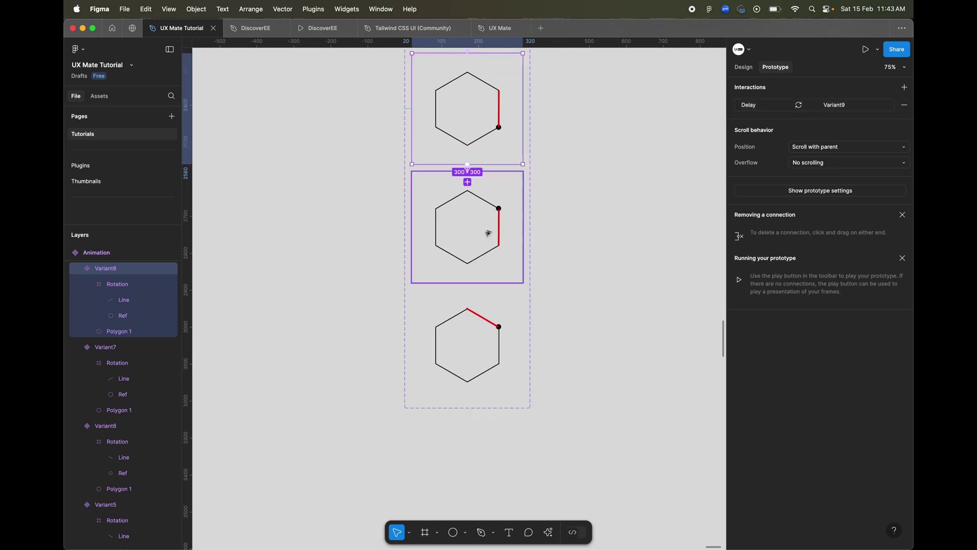
{"action": "left_click", "coordinate": [490, 233]}
{"action": "left_click_drag", "start_coordinate": [524, 227], "coordinate": [490, 332]}
{"action": "left_click", "coordinate": [503, 338]}
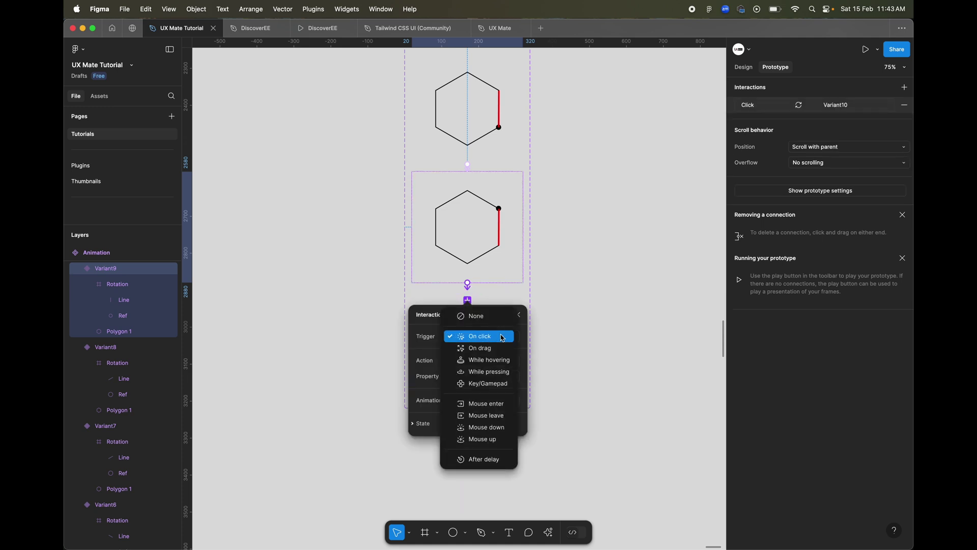
{"action": "left_click", "coordinate": [489, 462]}
{"action": "left_click", "coordinate": [492, 360]}
{"action": "type", "text": "1"}
{"action": "left_click", "coordinate": [507, 418]}
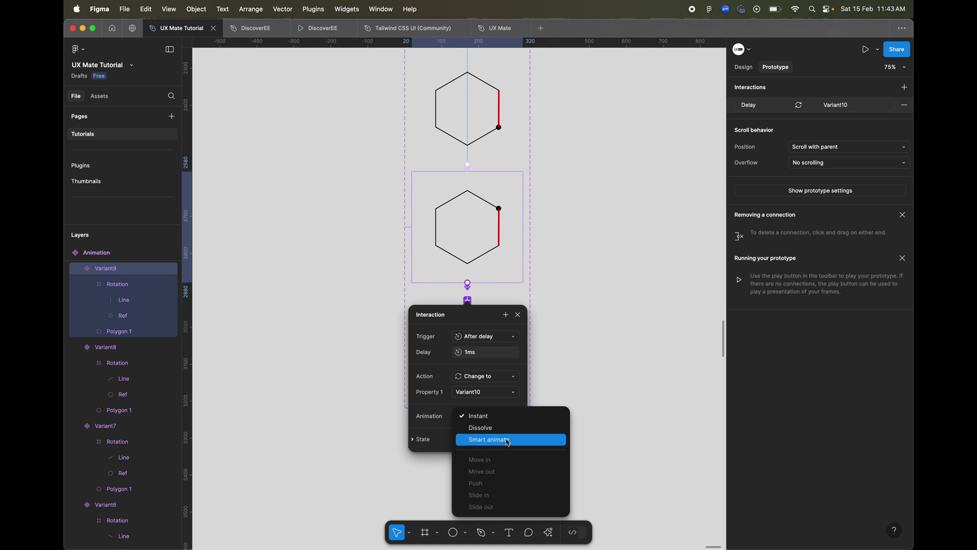
{"action": "left_click", "coordinate": [509, 438]}
{"action": "left_click", "coordinate": [565, 357]}
Step: Draw a frame of about 1494 × 1494 beside the Animation component set and place an instance of the Default variant in it
{"action": "left_click", "coordinate": [520, 353]}
{"action": "key", "text": "super+d"}
{"action": "scroll", "coordinate": [495, 350], "scroll_direction": "down", "scroll_amount": 5}
{"action": "scroll", "coordinate": [495, 349], "scroll_direction": "down", "scroll_amount": 2}
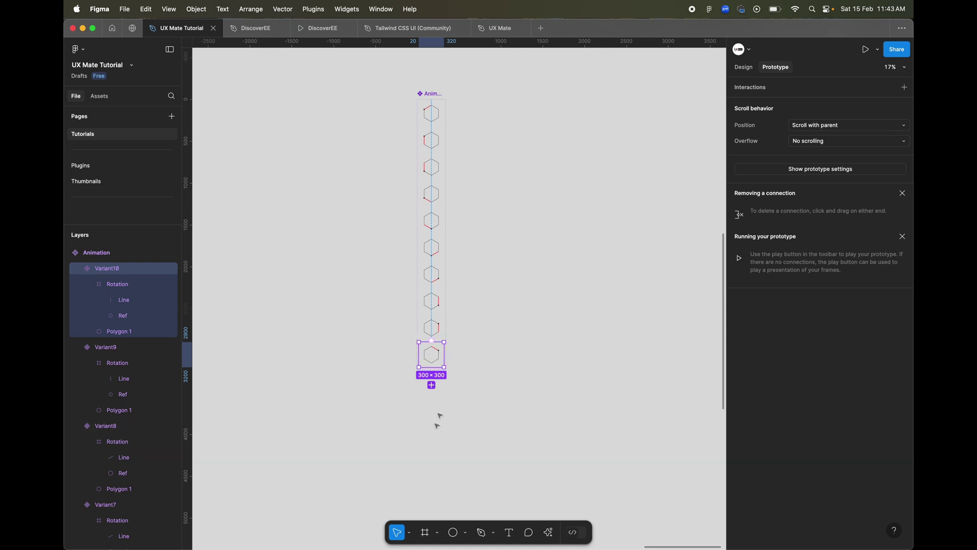
{"action": "left_click", "coordinate": [520, 206]}
{"action": "scroll", "coordinate": [521, 207], "scroll_direction": "up", "scroll_amount": 2}
{"action": "scroll", "coordinate": [520, 206], "scroll_direction": "right", "scroll_amount": 3}
{"action": "key", "text": "f"}
{"action": "left_click_drag", "start_coordinate": [423, 193], "coordinate": [550, 319]}
{"action": "left_click", "coordinate": [360, 169]}
{"action": "left_click_drag", "start_coordinate": [359, 169], "coordinate": [479, 254]}
Step: Shrink the new frame around its centre to about 1120 × 1120
{"action": "left_click", "coordinate": [436, 188]}
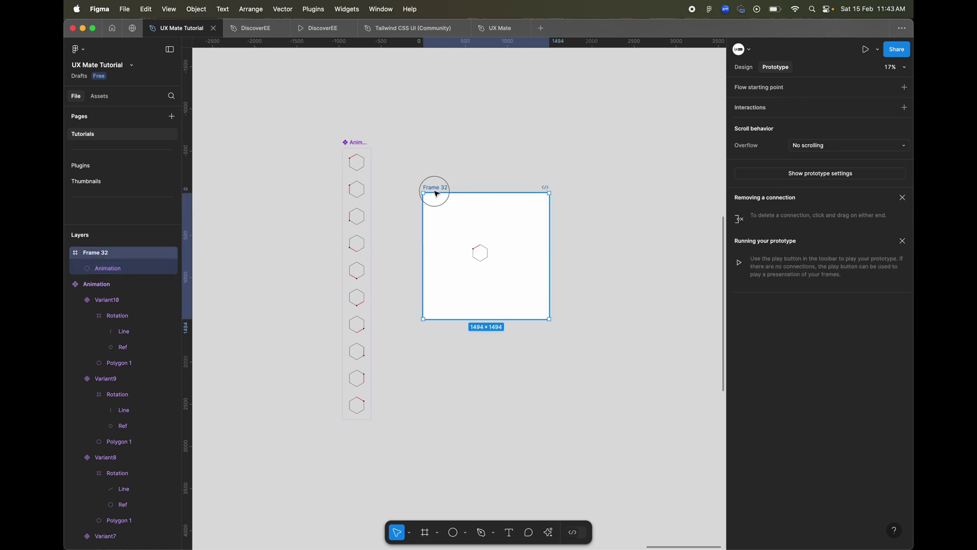
{"action": "left_click", "coordinate": [744, 68]}
{"action": "left_click_drag", "start_coordinate": [552, 321], "coordinate": [534, 303]}
Step: Centre the Animation instance horizontally and vertically within the frame
{"action": "left_click", "coordinate": [507, 278]}
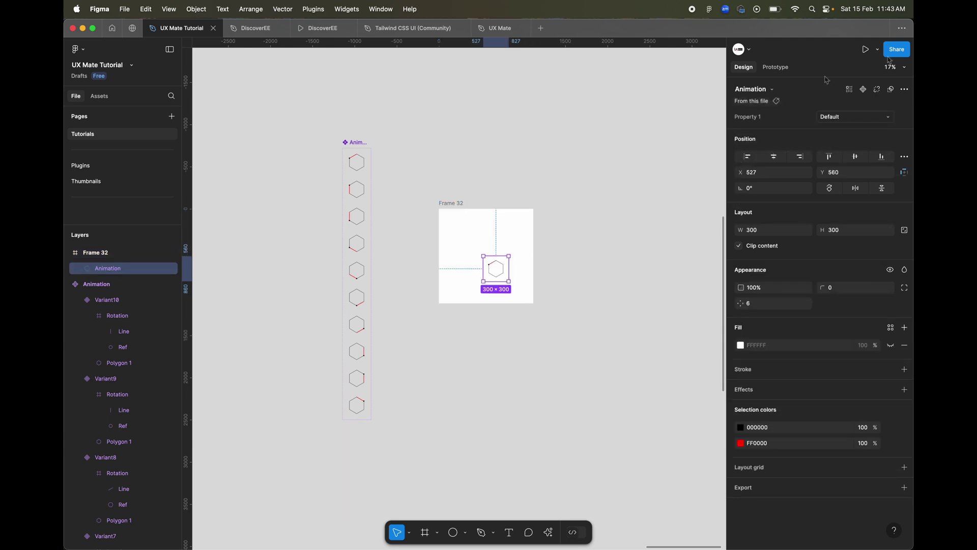
{"action": "left_click", "coordinate": [775, 157]}
{"action": "left_click", "coordinate": [855, 156]}
{"action": "left_click", "coordinate": [458, 148]}
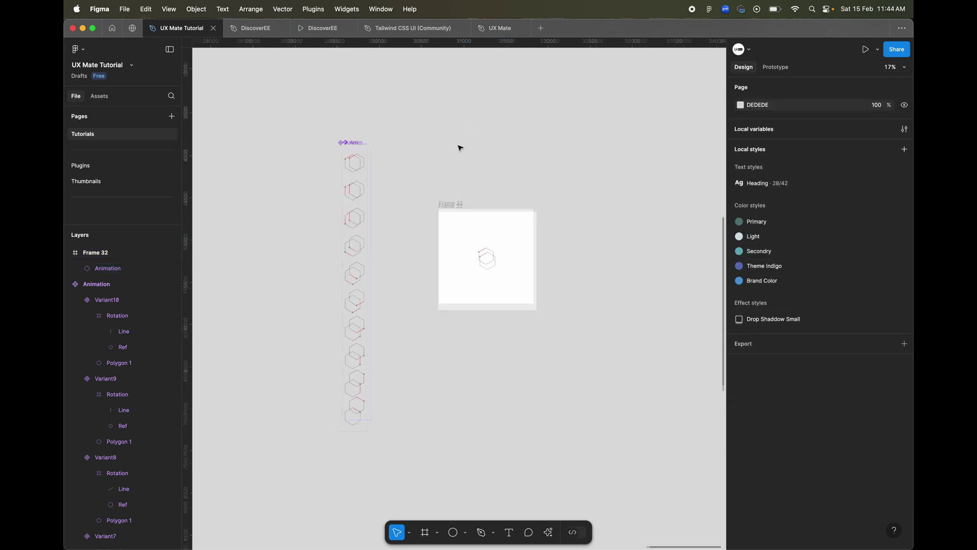
{"action": "scroll", "coordinate": [461, 148], "scroll_direction": "up", "scroll_amount": 2}
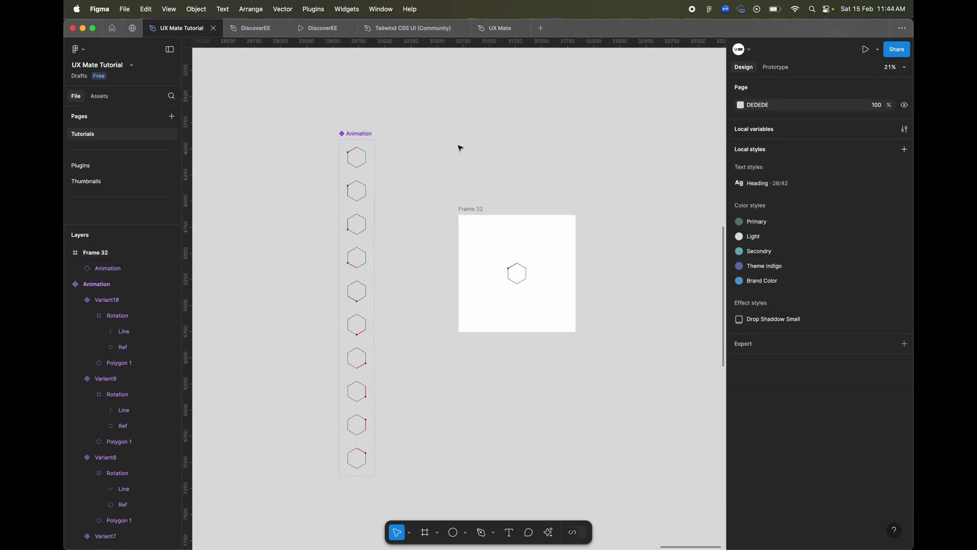
Step: Delete the instance from the frame and place a fresh instance of the Default variant at the frame's centre
{"action": "left_click", "coordinate": [517, 273]}
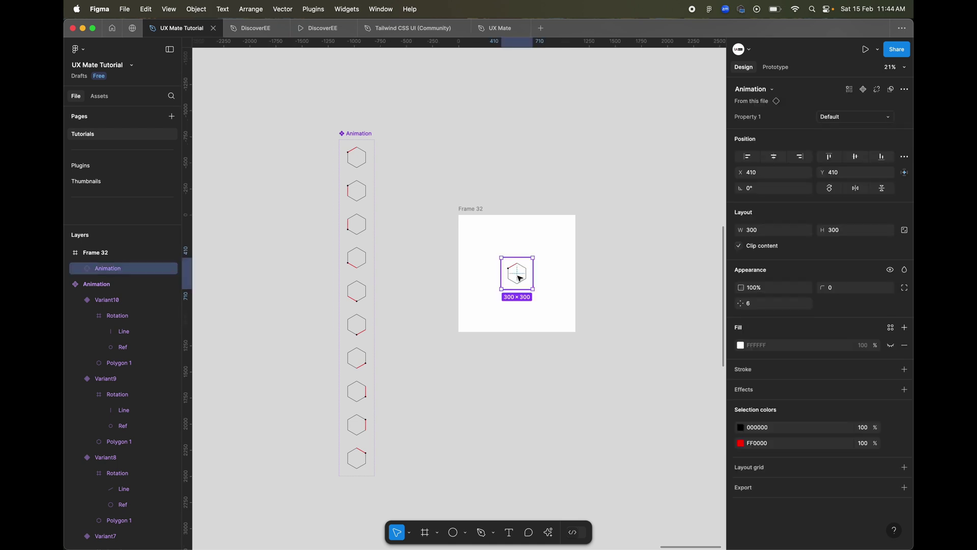
{"action": "key", "text": "Delete"}
{"action": "left_click", "coordinate": [356, 155]}
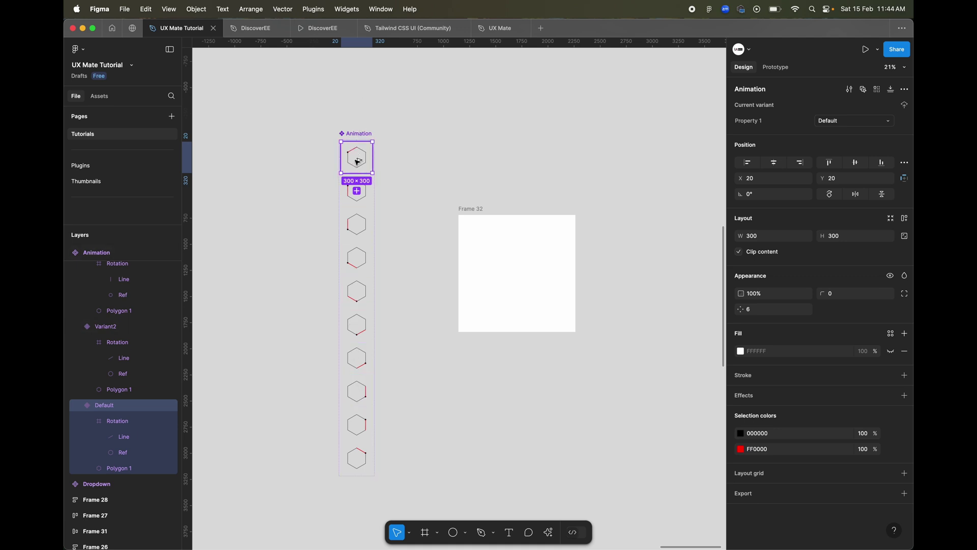
{"action": "scroll", "coordinate": [357, 162], "scroll_direction": "up", "scroll_amount": 5}
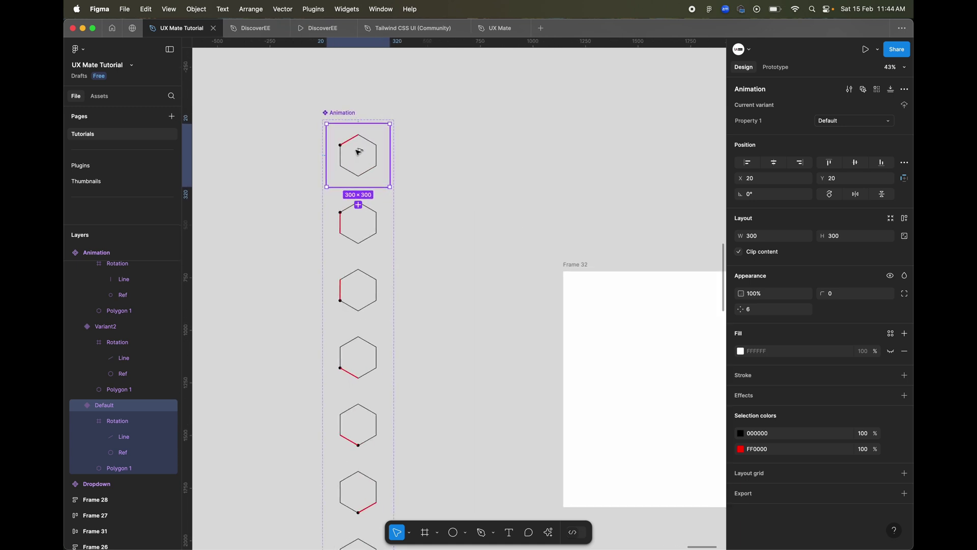
{"action": "left_click_drag", "start_coordinate": [358, 160], "coordinate": [627, 398]}
{"action": "scroll", "coordinate": [329, 131], "scroll_direction": "right", "scroll_amount": 1}
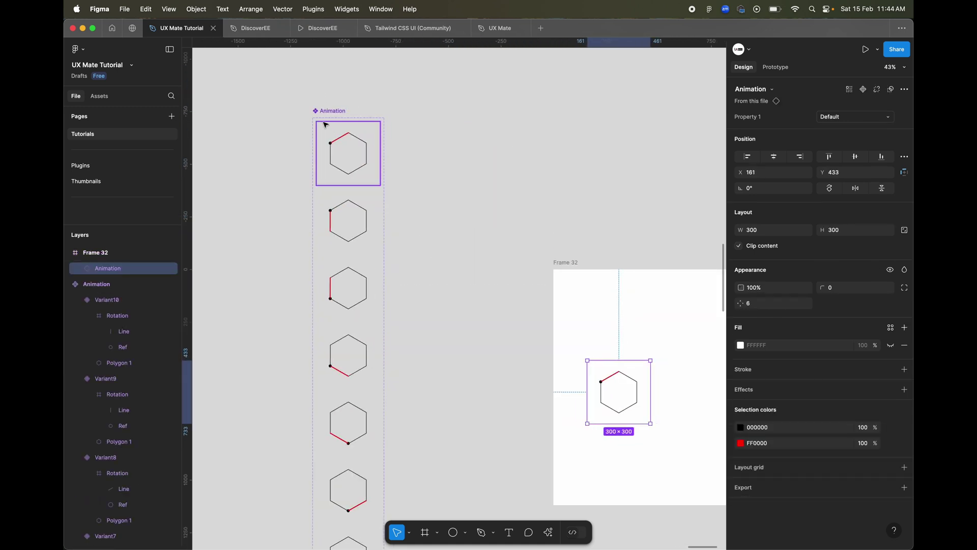
{"action": "scroll", "coordinate": [463, 163], "scroll_direction": "right", "scroll_amount": 5}
{"action": "left_click_drag", "start_coordinate": [473, 351], "coordinate": [533, 350]}
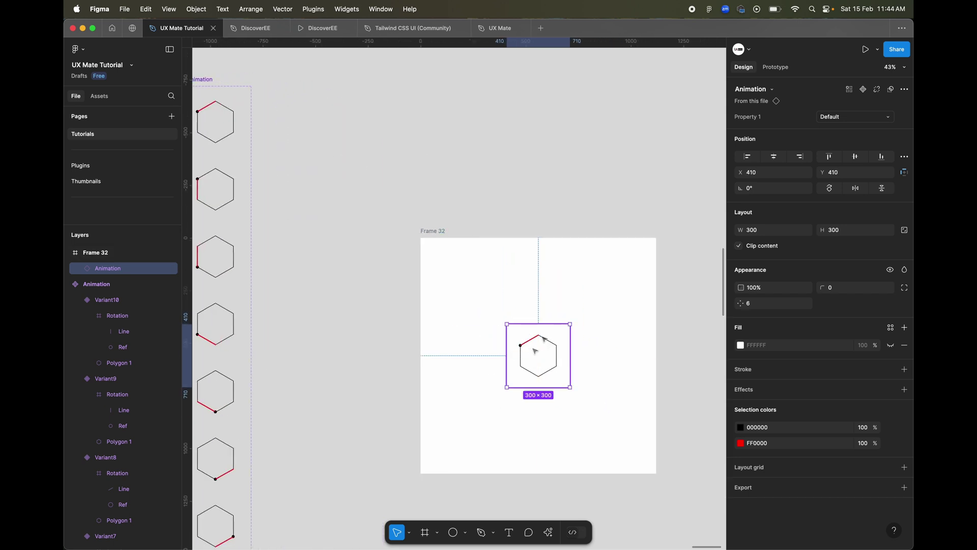
Step: Preview the prototype of the frame holding the Animation instance, and close the preview
{"action": "left_click", "coordinate": [878, 49]}
{"action": "left_click", "coordinate": [855, 71]}
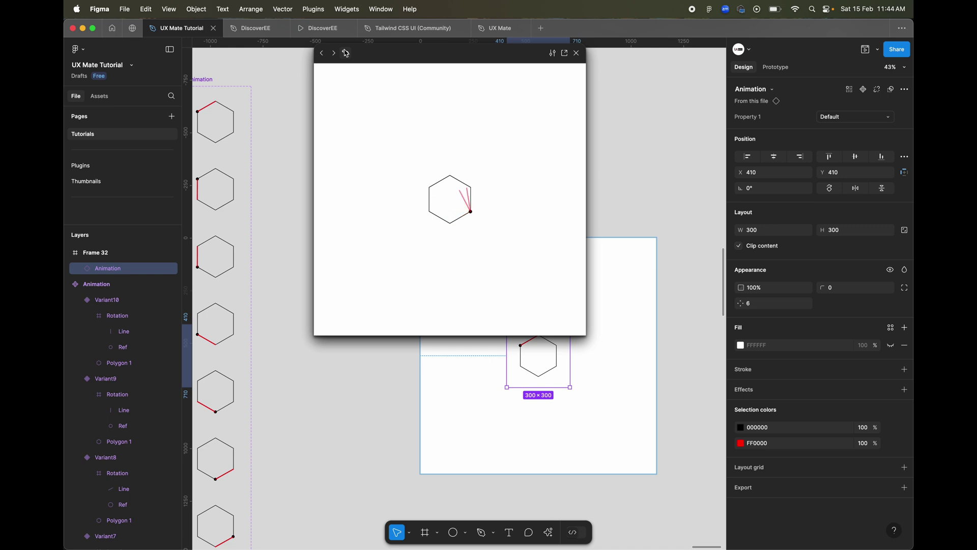
{"action": "left_click", "coordinate": [577, 54]}
Step: Check the trigger, delay and animation settings of the Variant5-to-Variant6 interaction
{"action": "key", "text": "shift+1"}
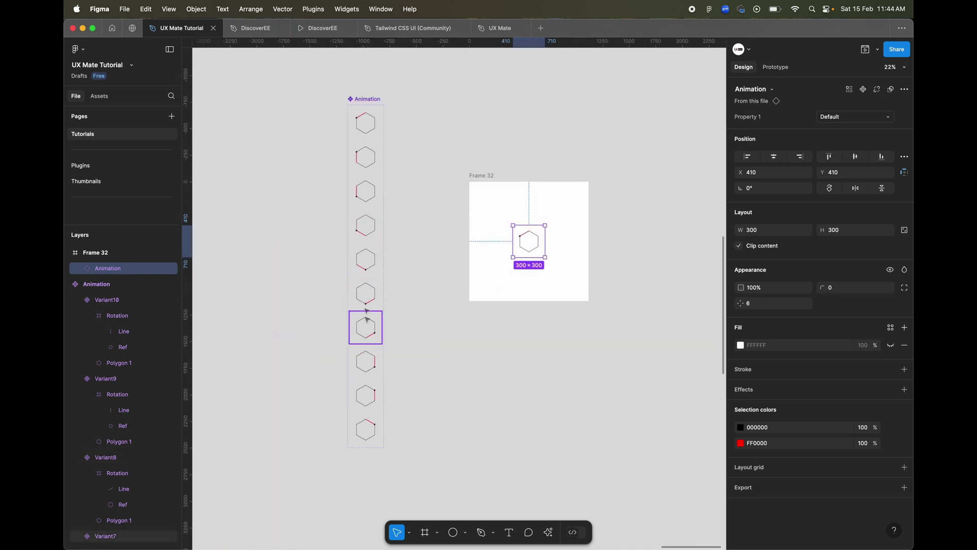
{"action": "left_click", "coordinate": [363, 269]}
{"action": "left_click", "coordinate": [776, 67]}
{"action": "scroll", "coordinate": [364, 326], "scroll_direction": "up", "scroll_amount": 5}
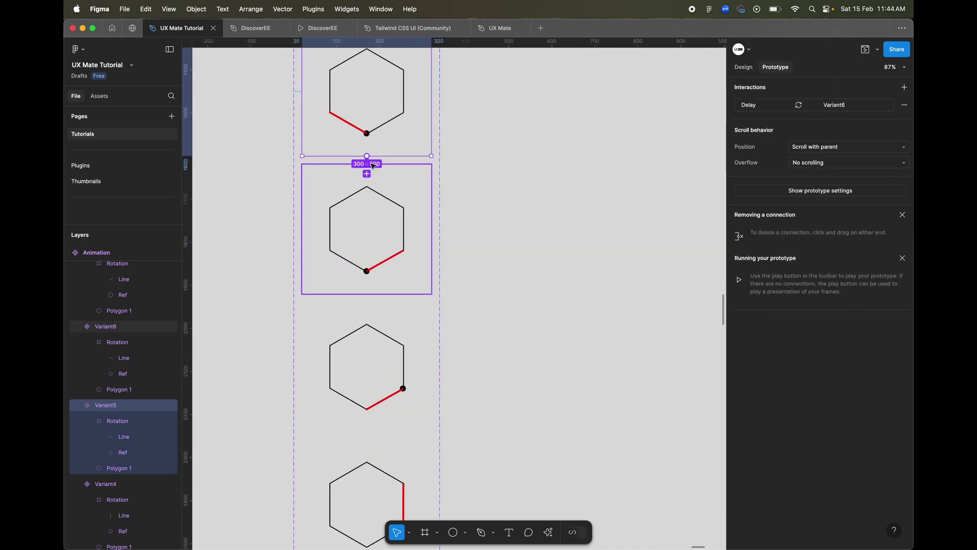
{"action": "scroll", "coordinate": [373, 166], "scroll_direction": "up", "scroll_amount": 5}
{"action": "left_click", "coordinate": [355, 162]}
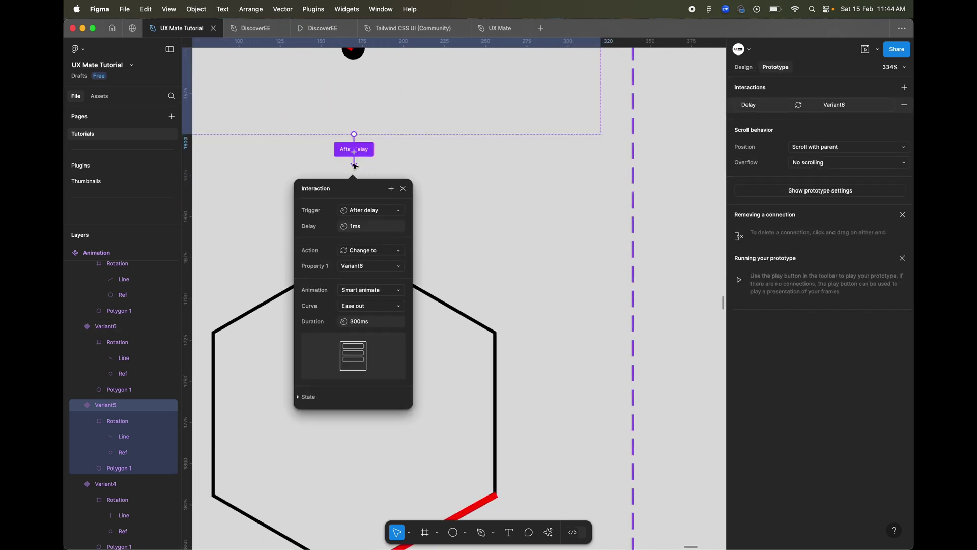
{"action": "scroll", "coordinate": [469, 251], "scroll_direction": "down", "scroll_amount": 5}
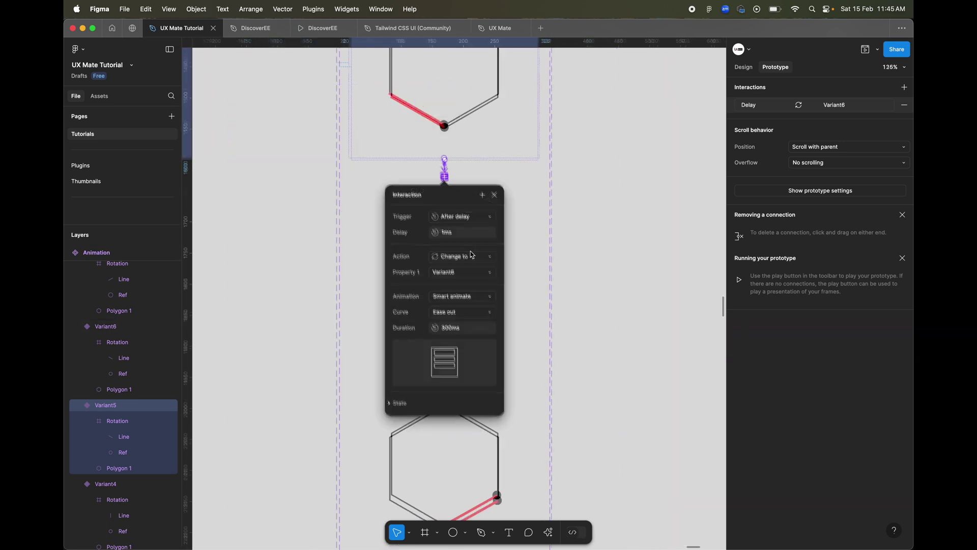
Step: Set the delay of the Variant6-to-Variant7 interaction to 1 ms
{"action": "left_click", "coordinate": [360, 307]}
{"action": "scroll", "coordinate": [360, 307], "scroll_direction": "down", "scroll_amount": 2}
{"action": "scroll", "coordinate": [442, 331], "scroll_direction": "up", "scroll_amount": 5}
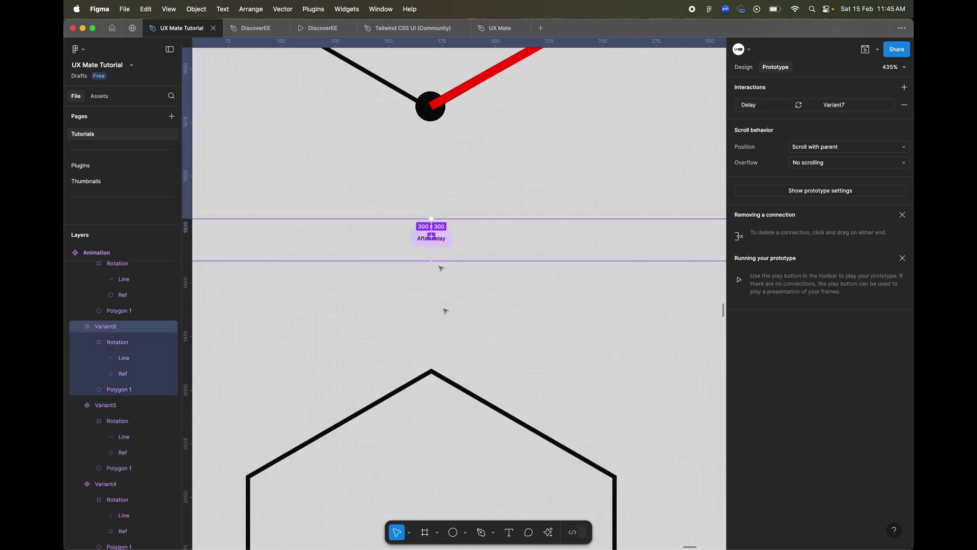
{"action": "left_click", "coordinate": [432, 236]}
{"action": "left_click", "coordinate": [460, 292]}
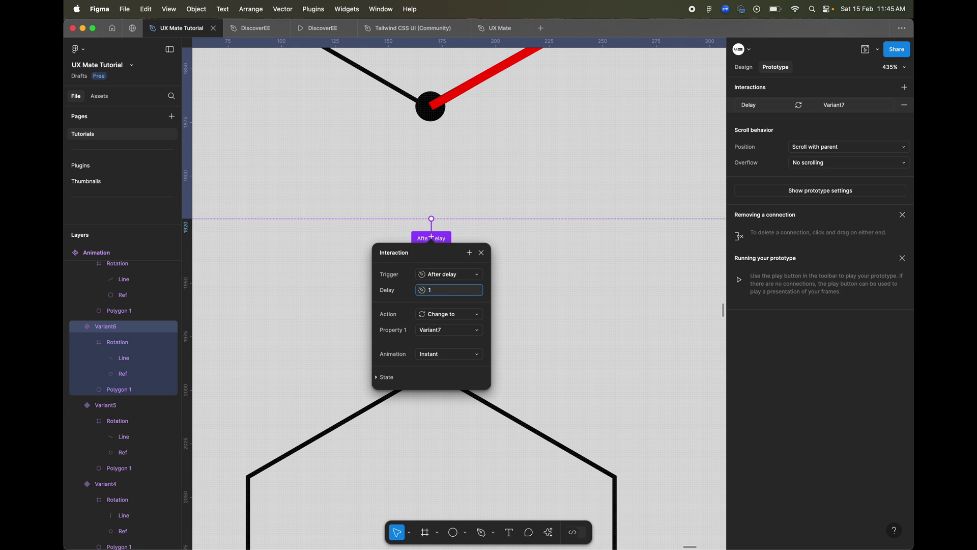
{"action": "scroll", "coordinate": [388, 319], "scroll_direction": "down", "scroll_amount": 10}
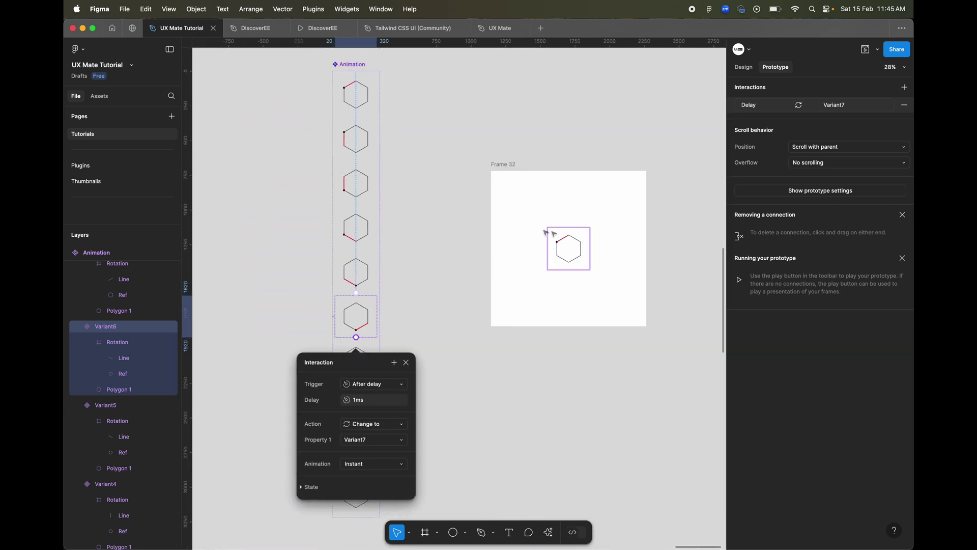
Step: Preview the Animation instance to check the playback with the new Variant6 delay, and close the preview
{"action": "left_click", "coordinate": [570, 239]}
{"action": "left_click", "coordinate": [867, 52]}
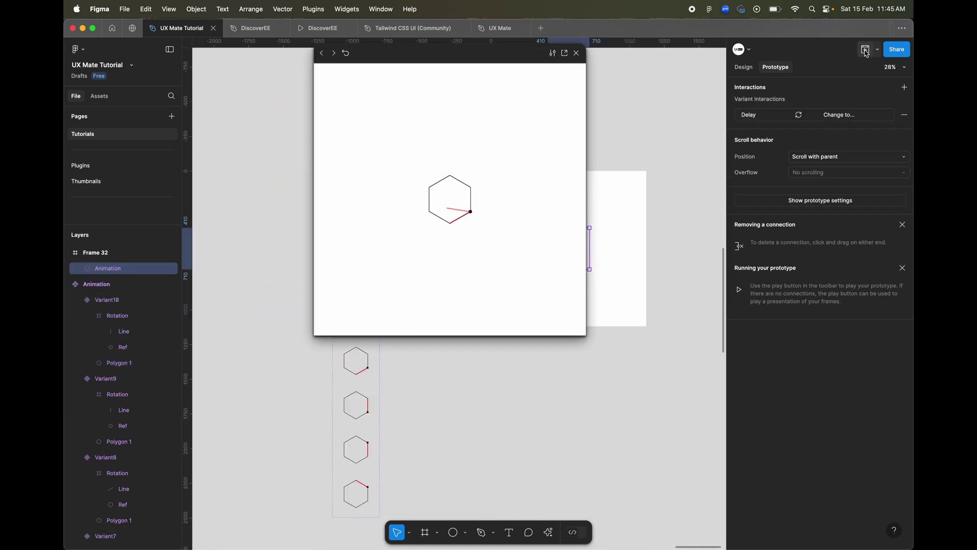
{"action": "left_click", "coordinate": [577, 53]}
Step: Connect Variant10 back to the Default variant with an After delay trigger of 1 ms and an Instant animation
{"action": "scroll", "coordinate": [419, 316], "scroll_direction": "down", "scroll_amount": 5}
{"action": "left_click", "coordinate": [396, 391]}
{"action": "left_click_drag", "start_coordinate": [402, 389], "coordinate": [394, 223]}
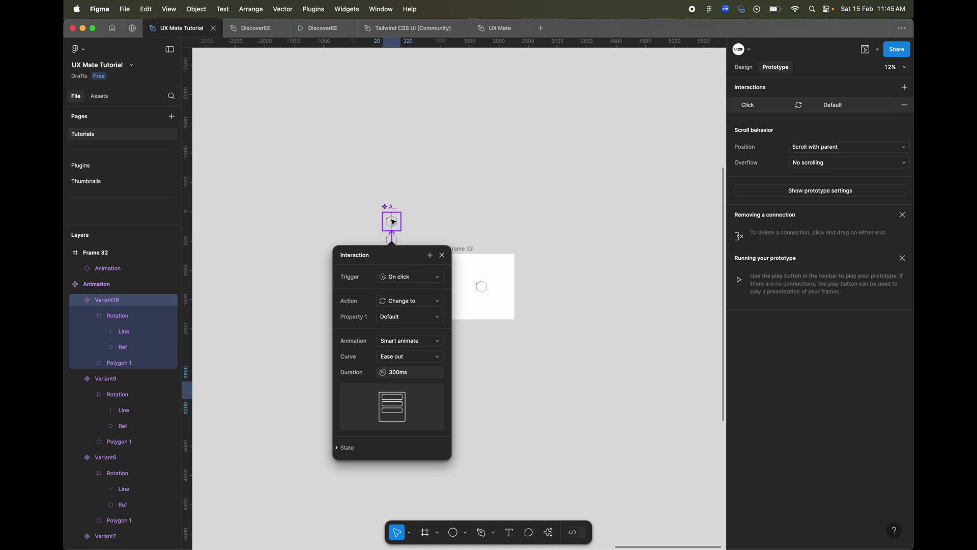
{"action": "left_click", "coordinate": [410, 277]}
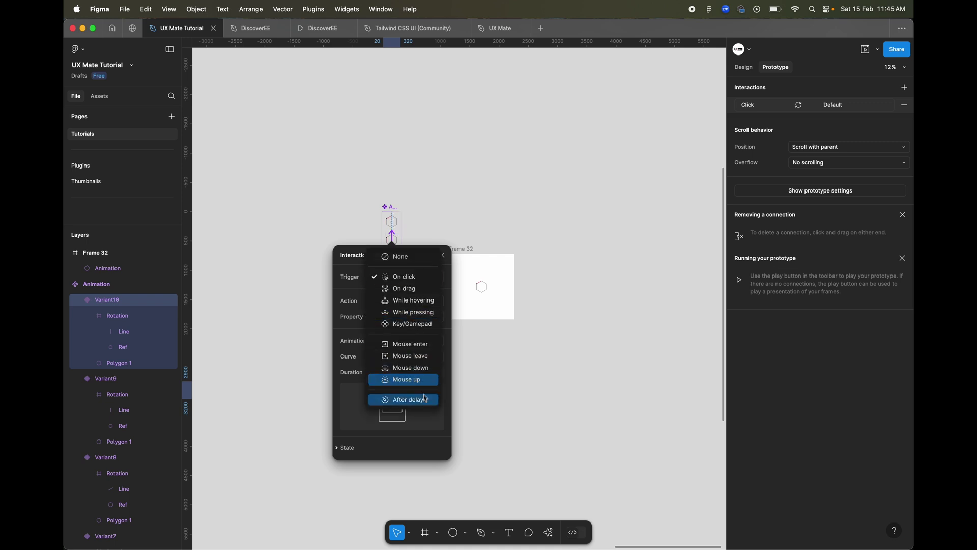
{"action": "left_click", "coordinate": [411, 380]}
{"action": "left_click", "coordinate": [417, 297]}
{"action": "key", "text": "Return"}
{"action": "left_click", "coordinate": [410, 357]}
{"action": "left_click", "coordinate": [410, 333]}
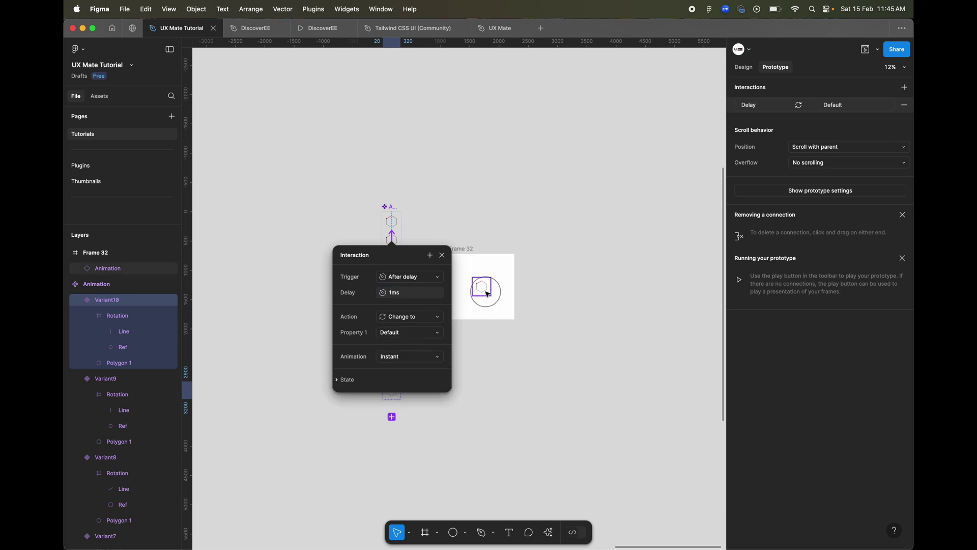
Step: Preview the looping hexagon animation from the frame's instance and close the preview
{"action": "left_click", "coordinate": [488, 294]}
{"action": "left_click", "coordinate": [866, 50]}
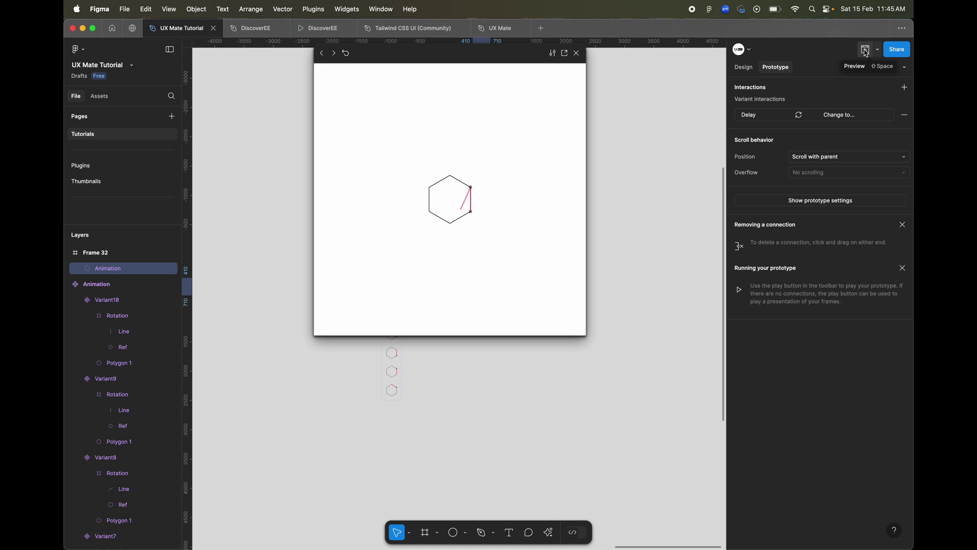
{"action": "left_click", "coordinate": [577, 53]}
Step: Select the matching Ref circles in all ten variants and hide them
{"action": "scroll", "coordinate": [434, 363], "scroll_direction": "up", "scroll_amount": 10}
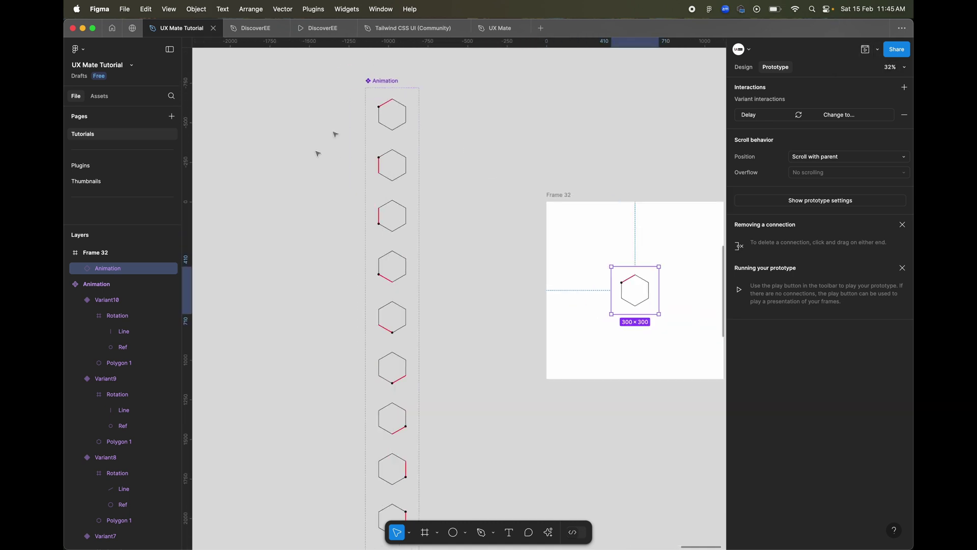
{"action": "scroll", "coordinate": [374, 128], "scroll_direction": "up", "scroll_amount": 5}
{"action": "left_click", "coordinate": [377, 125]}
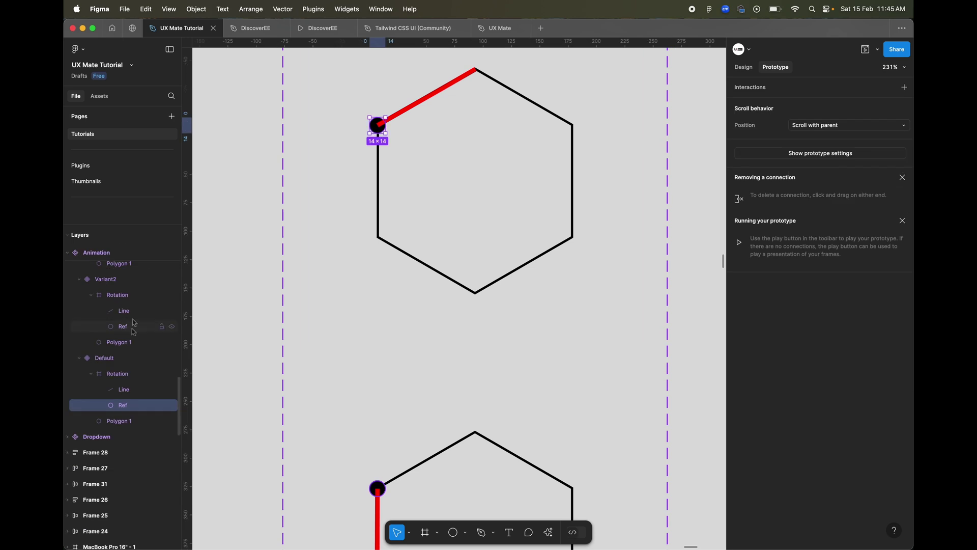
{"action": "left_click", "coordinate": [744, 67]}
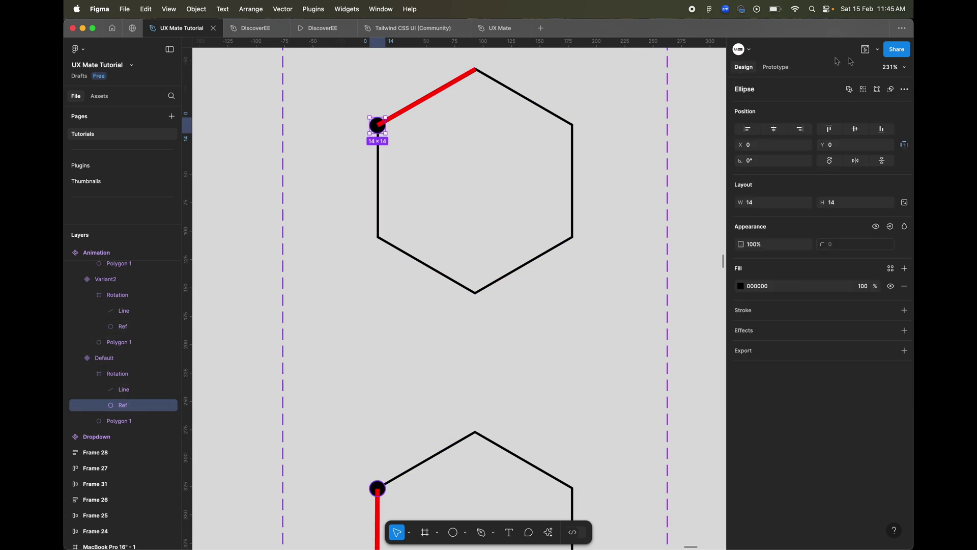
{"action": "left_click", "coordinate": [865, 91]}
{"action": "scroll", "coordinate": [594, 312], "scroll_direction": "down", "scroll_amount": 10}
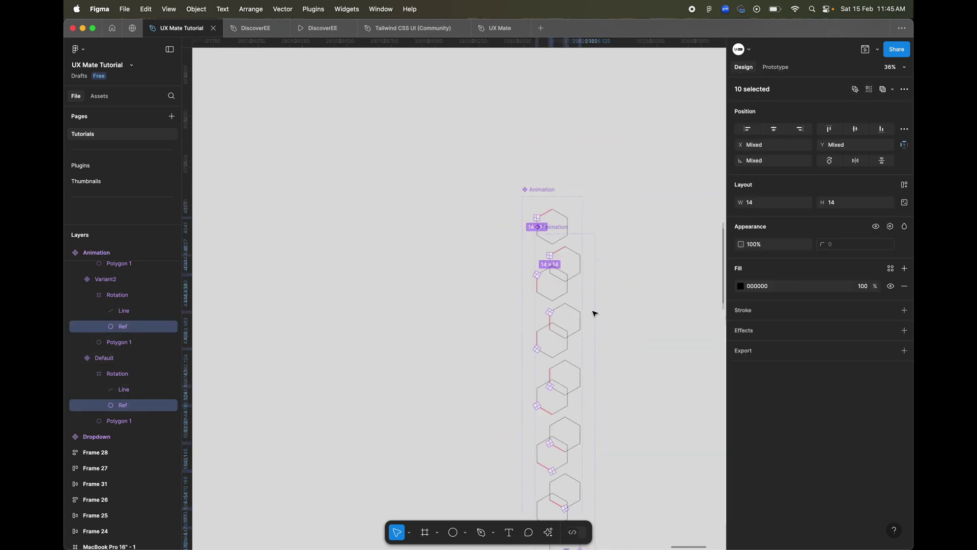
{"action": "scroll", "coordinate": [502, 423], "scroll_direction": "down", "scroll_amount": 5}
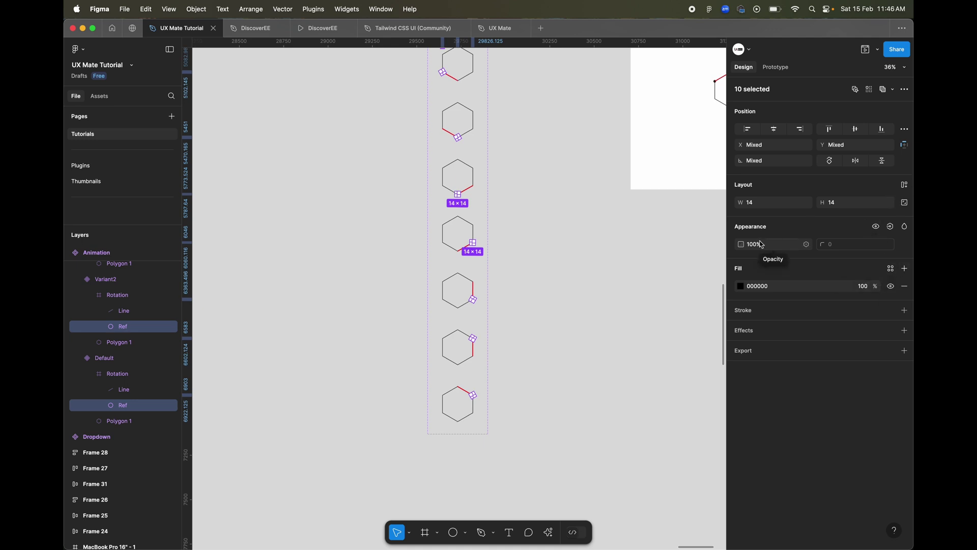
{"action": "left_click", "coordinate": [876, 226]}
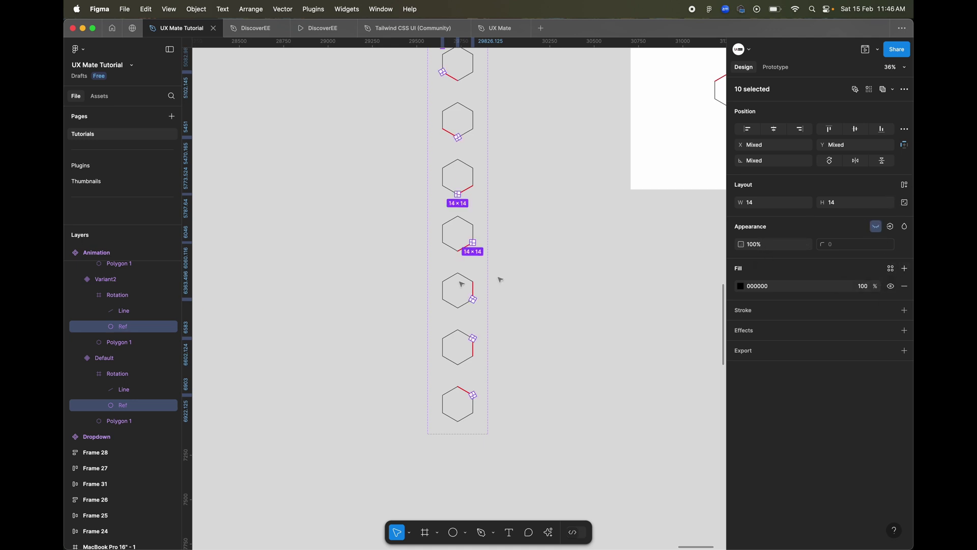
Step: Preview the Animation instance in Frame 32 with the Ref circles hidden
{"action": "scroll", "coordinate": [550, 164], "scroll_direction": "up", "scroll_amount": 2}
{"action": "scroll", "coordinate": [550, 163], "scroll_direction": "up", "scroll_amount": 2}
{"action": "left_click", "coordinate": [681, 182]}
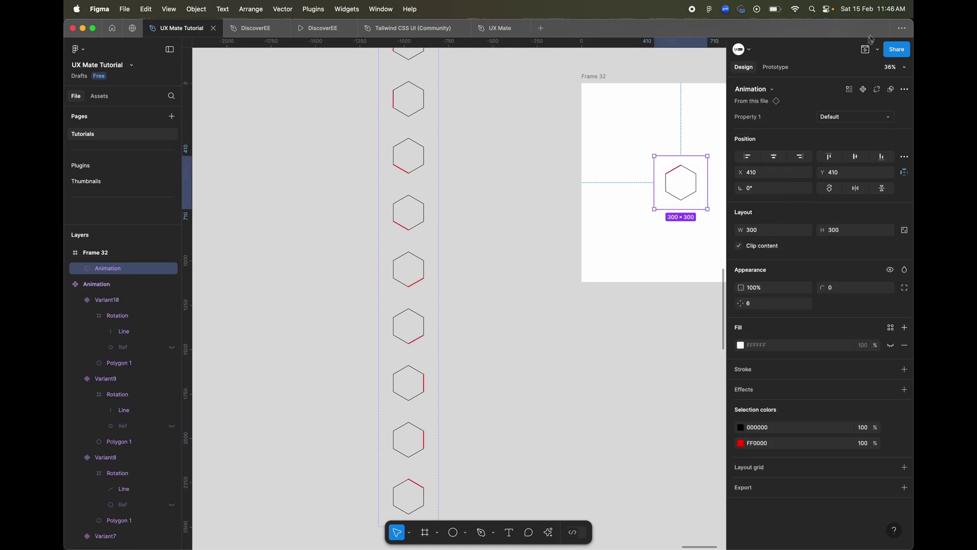
{"action": "left_click", "coordinate": [872, 52]}
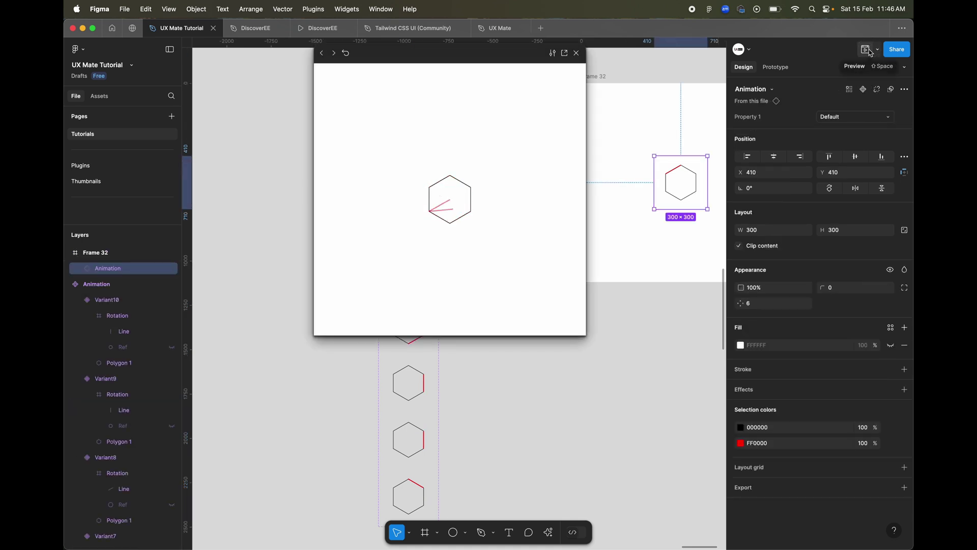
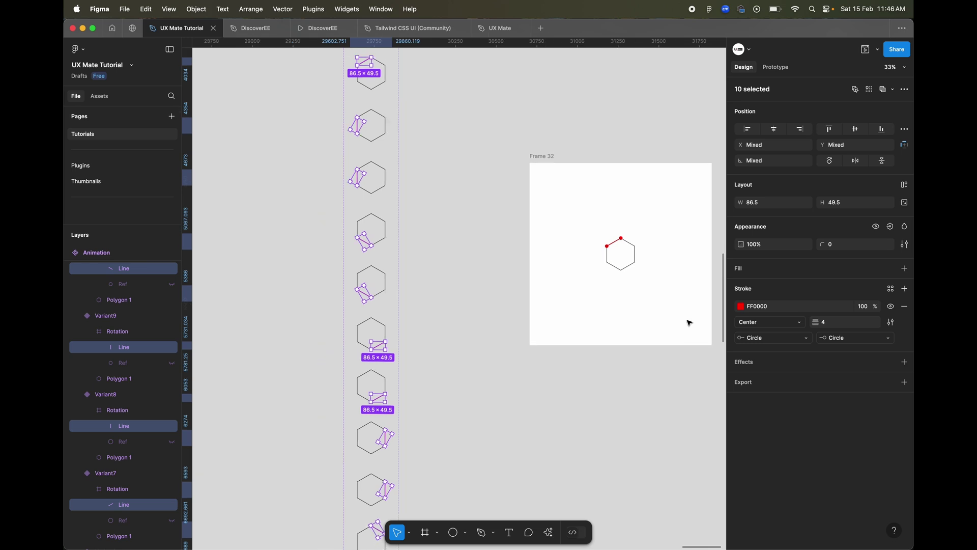
Step: Set the Smart animate duration to 1000 ms for every second variant, from Default and Variant3 through Variant9
{"action": "scroll", "coordinate": [405, 202], "scroll_direction": "up", "scroll_amount": 3}
{"action": "scroll", "coordinate": [405, 203], "scroll_direction": "left", "scroll_amount": 1}
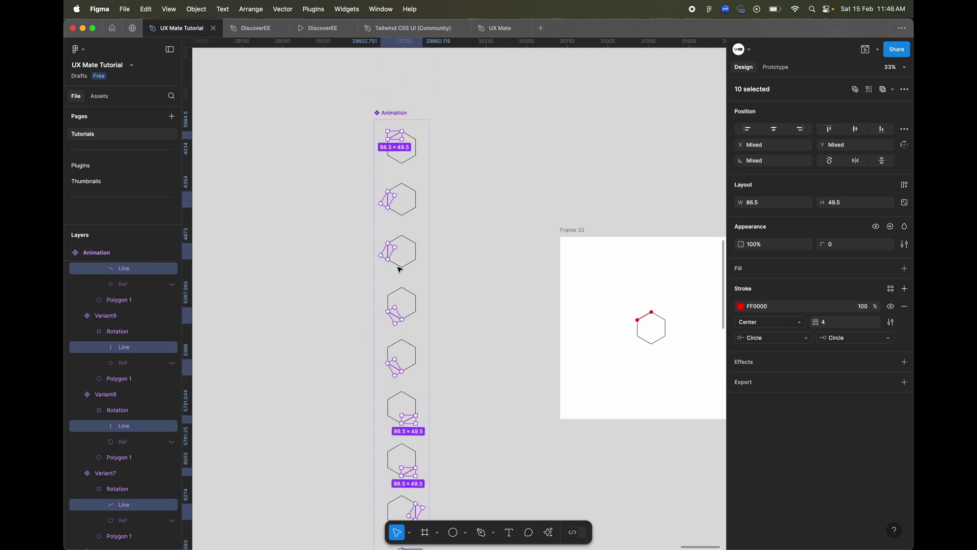
{"action": "left_click", "coordinate": [411, 159]}
{"action": "left_click", "coordinate": [418, 239]}
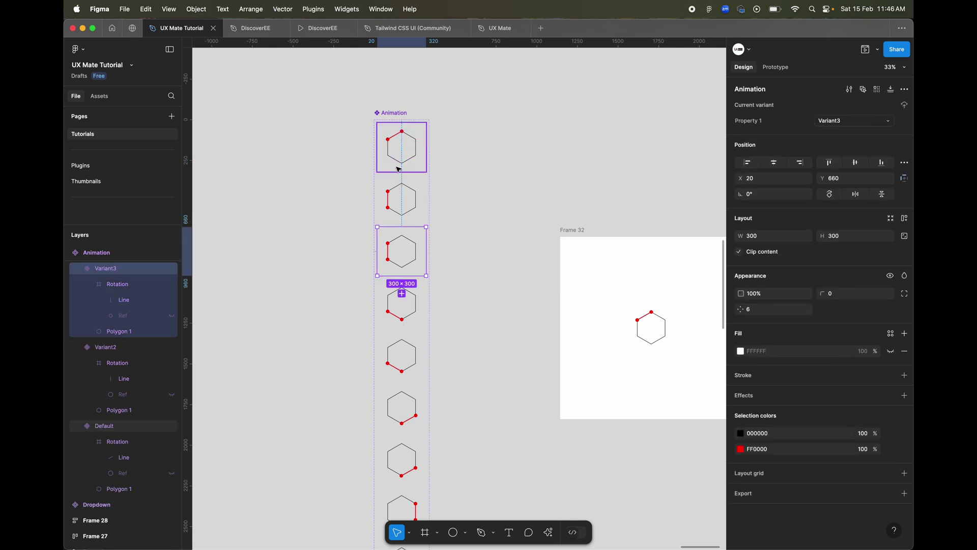
{"action": "left_click", "coordinate": [405, 152]}
{"action": "left_click", "coordinate": [400, 254], "text": "shift"}
{"action": "scroll", "coordinate": [387, 260], "scroll_direction": "down", "scroll_amount": 3}
{"action": "scroll", "coordinate": [387, 260], "scroll_direction": "right", "scroll_amount": 1}
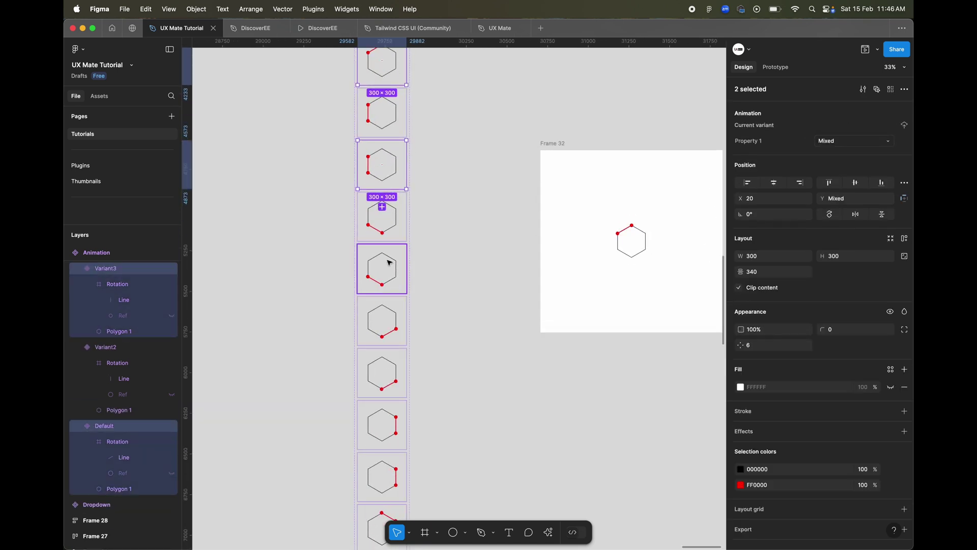
{"action": "left_click", "coordinate": [382, 266], "text": "shift"}
{"action": "scroll", "coordinate": [382, 267], "scroll_direction": "down", "scroll_amount": 3}
{"action": "scroll", "coordinate": [382, 266], "scroll_direction": "right", "scroll_amount": 1}
{"action": "left_click", "coordinate": [362, 286], "text": "shift"}
{"action": "left_click", "coordinate": [346, 383], "text": "shift"}
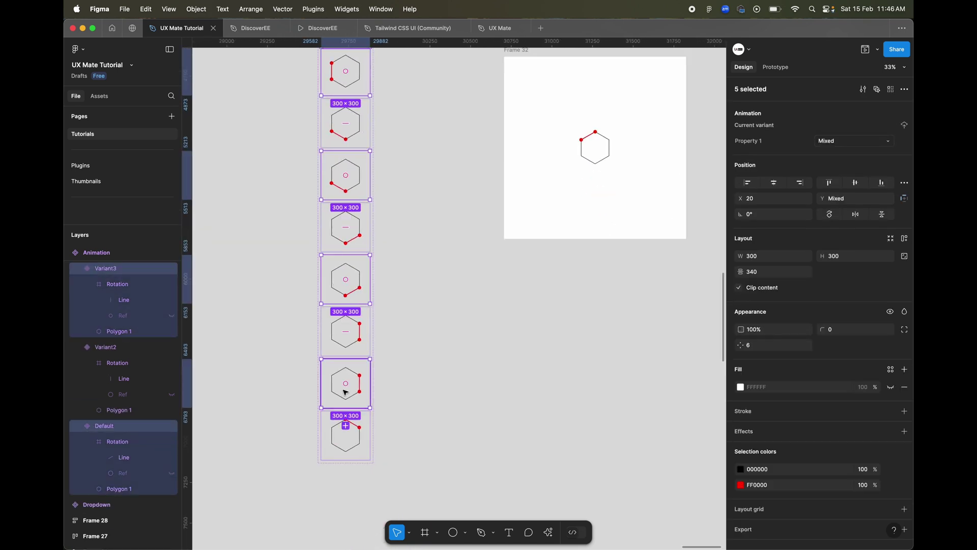
{"action": "left_click", "coordinate": [776, 68]}
{"action": "left_click", "coordinate": [764, 104]}
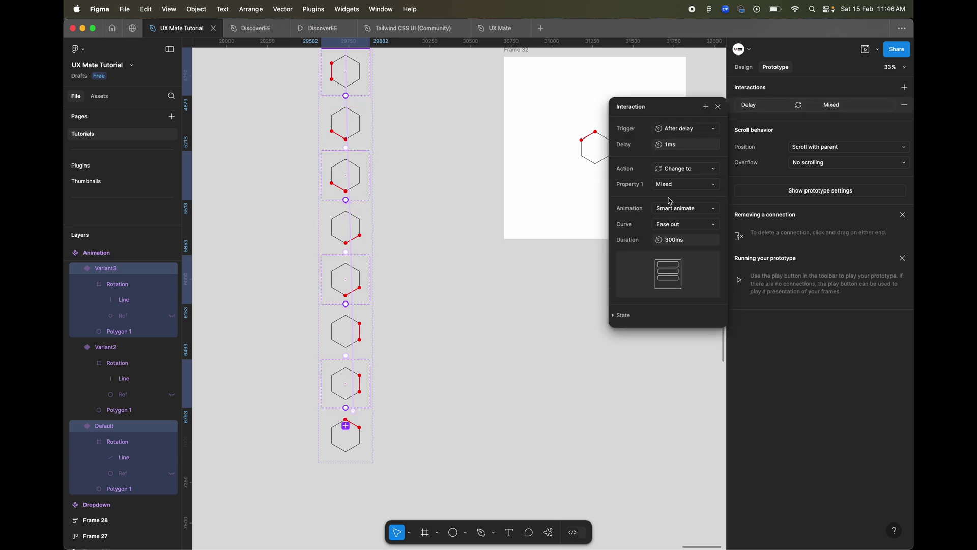
{"action": "left_click", "coordinate": [691, 242]}
{"action": "type", "text": "1000"}
{"action": "key", "text": "Return"}
Step: Preview the Animation instance in Frame 32 with the 1000 ms duration and close the preview
{"action": "scroll", "coordinate": [493, 267], "scroll_direction": "up", "scroll_amount": 2}
{"action": "left_click", "coordinate": [552, 219]}
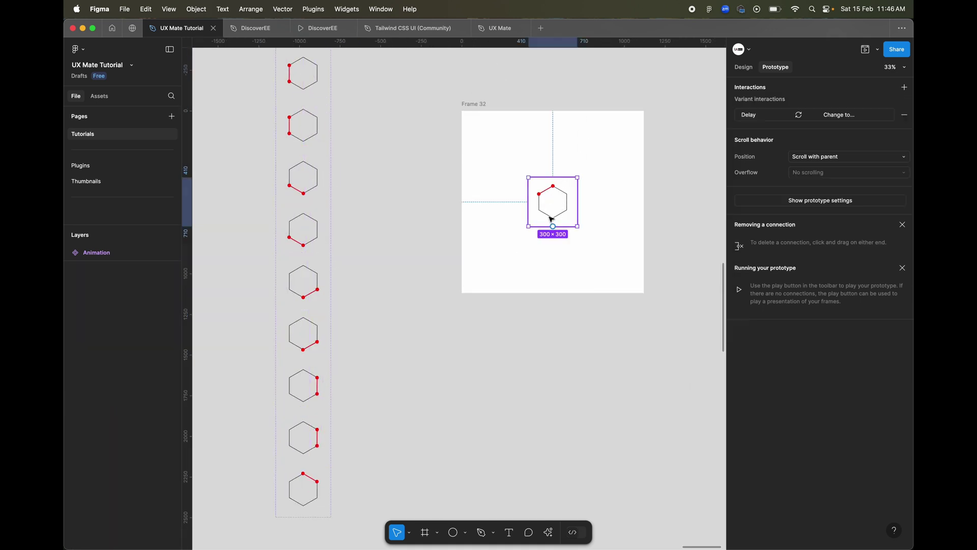
{"action": "left_click", "coordinate": [866, 51]}
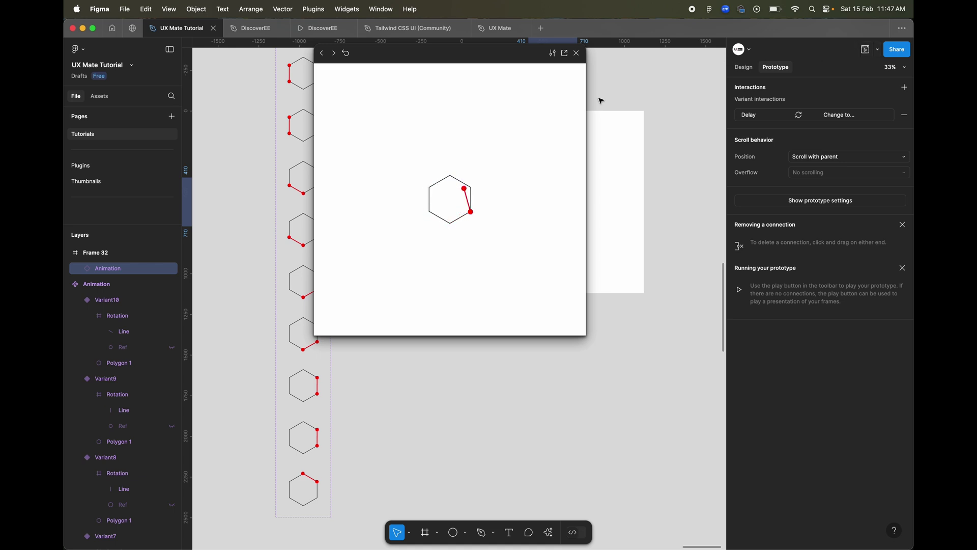
{"action": "left_click", "coordinate": [576, 53]}
Step: Give every second variant from Default to Variant9 a Smart animate Custom spring curve of about 405 ms, stiffness 580 and damping 29.6
{"action": "scroll", "coordinate": [299, 147], "scroll_direction": "left", "scroll_amount": 3}
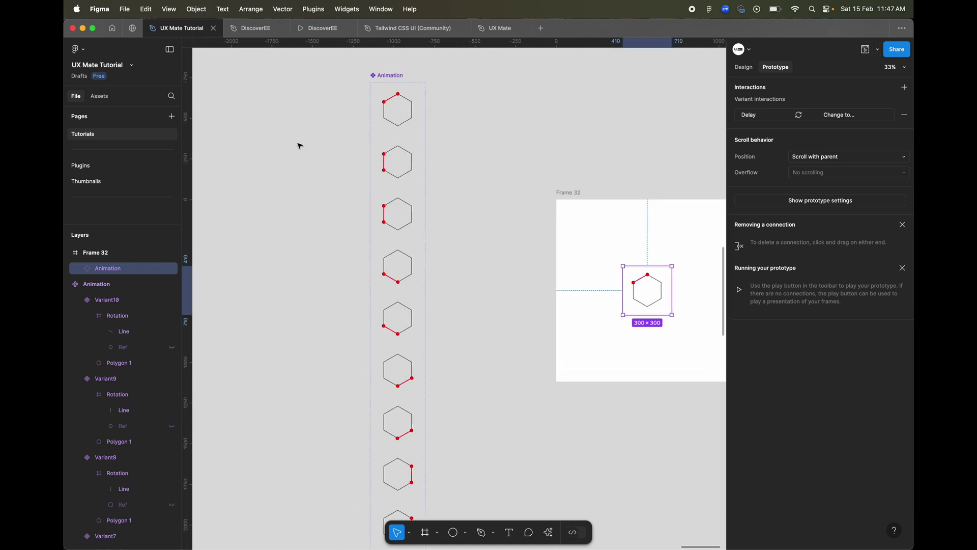
{"action": "scroll", "coordinate": [326, 148], "scroll_direction": "down", "scroll_amount": 3}
{"action": "left_click", "coordinate": [345, 127]}
{"action": "scroll", "coordinate": [348, 163], "scroll_direction": "up", "scroll_amount": 3}
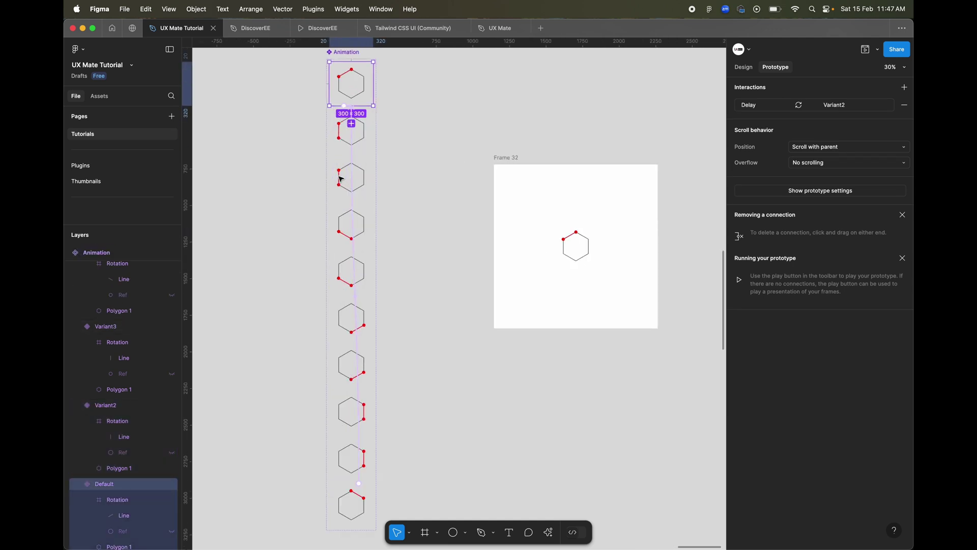
{"action": "left_click", "coordinate": [342, 174], "text": "shift"}
{"action": "scroll", "coordinate": [342, 257], "scroll_direction": "down", "scroll_amount": 3}
{"action": "left_click", "coordinate": [340, 272], "text": "shift"}
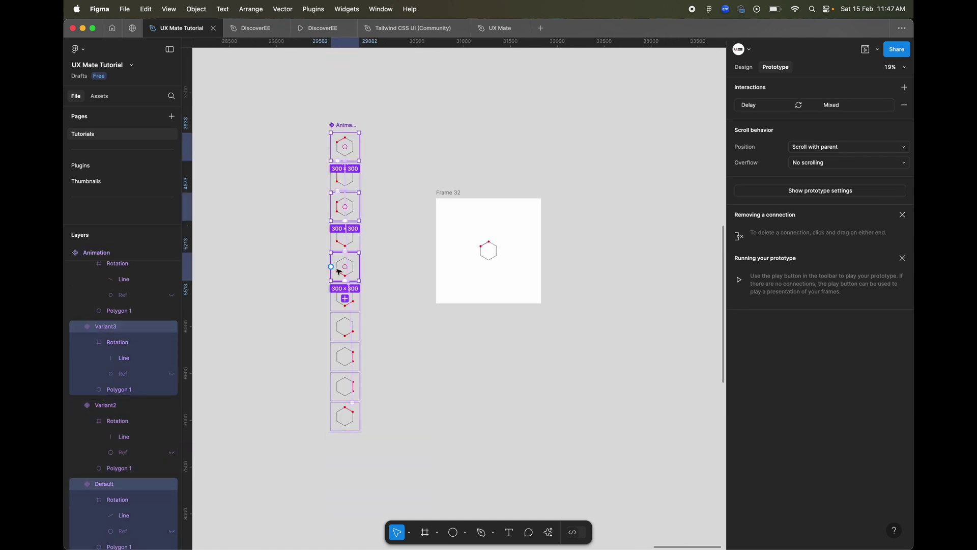
{"action": "left_click", "coordinate": [342, 328], "text": "shift"}
{"action": "left_click", "coordinate": [343, 385], "text": "shift"}
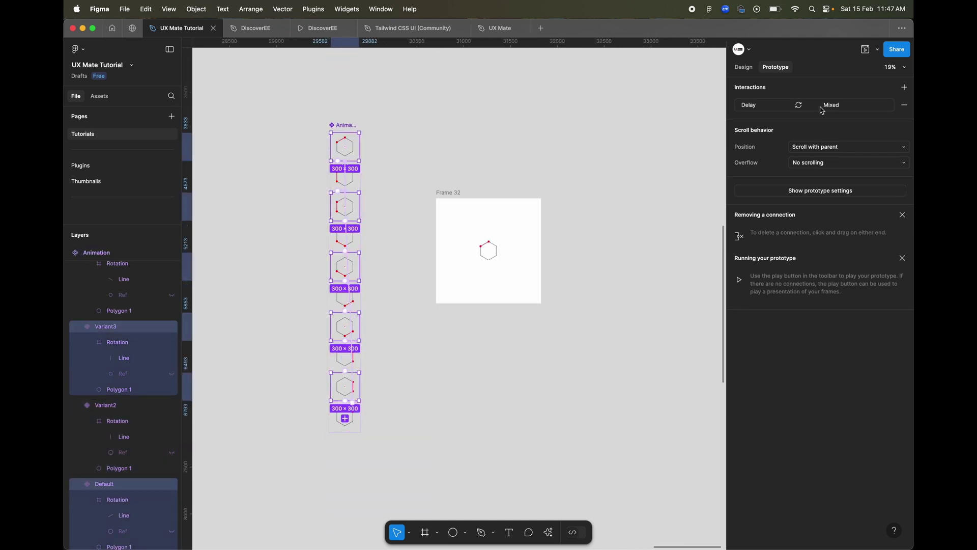
{"action": "left_click", "coordinate": [748, 105]}
{"action": "left_click", "coordinate": [698, 211]}
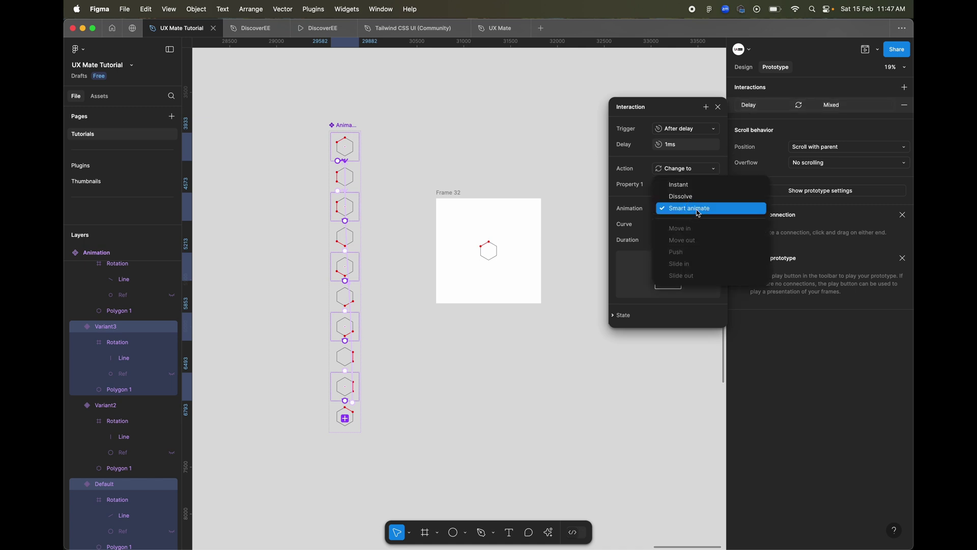
{"action": "left_click", "coordinate": [700, 212]}
{"action": "left_click", "coordinate": [694, 225]}
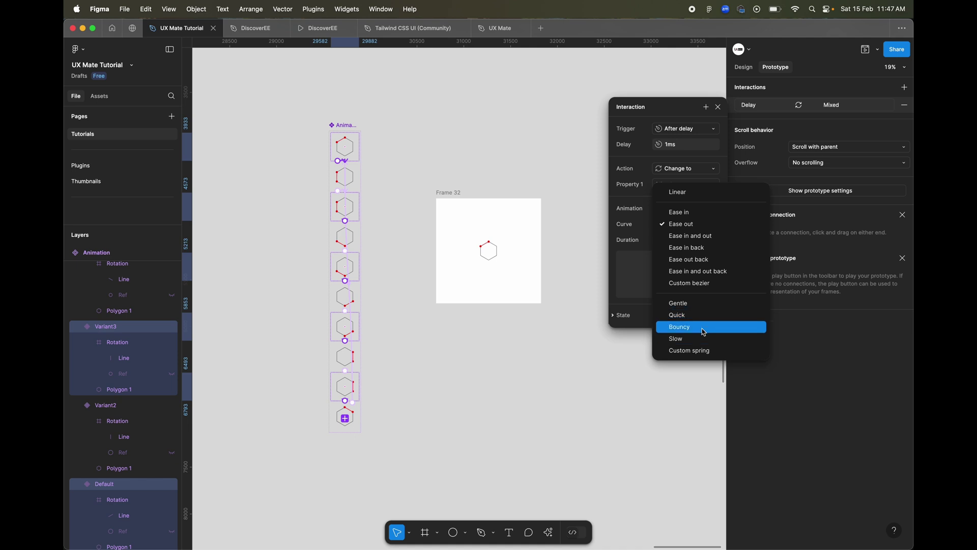
{"action": "left_click", "coordinate": [703, 351]}
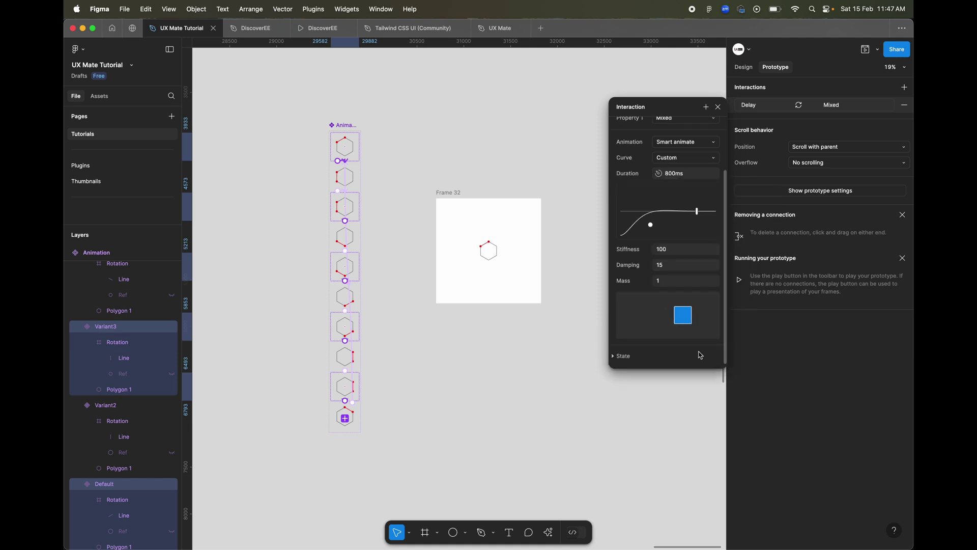
{"action": "left_click_drag", "start_coordinate": [698, 210], "coordinate": [637, 224]}
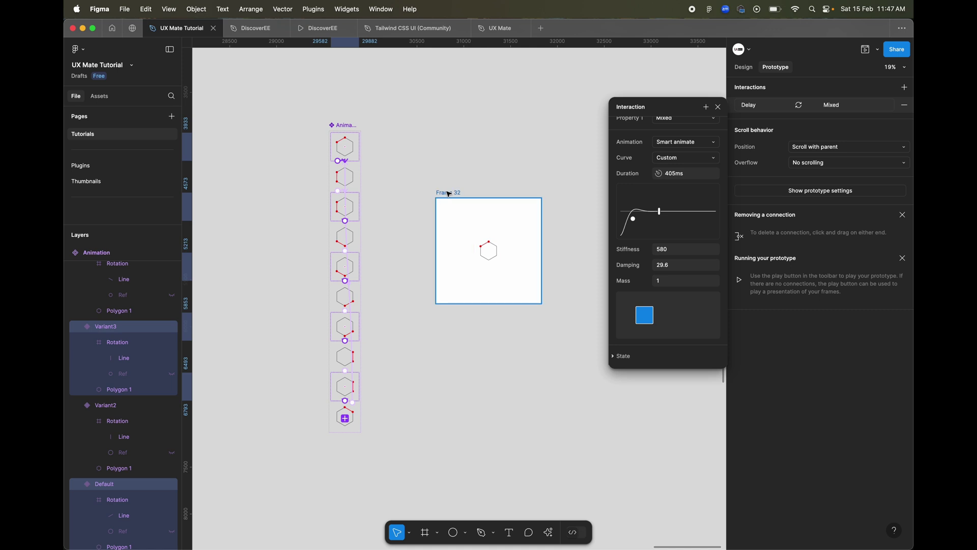
Step: Preview the Animation instance with the custom spring curve and close the preview
{"action": "left_click", "coordinate": [487, 258]}
{"action": "left_click", "coordinate": [867, 50]}
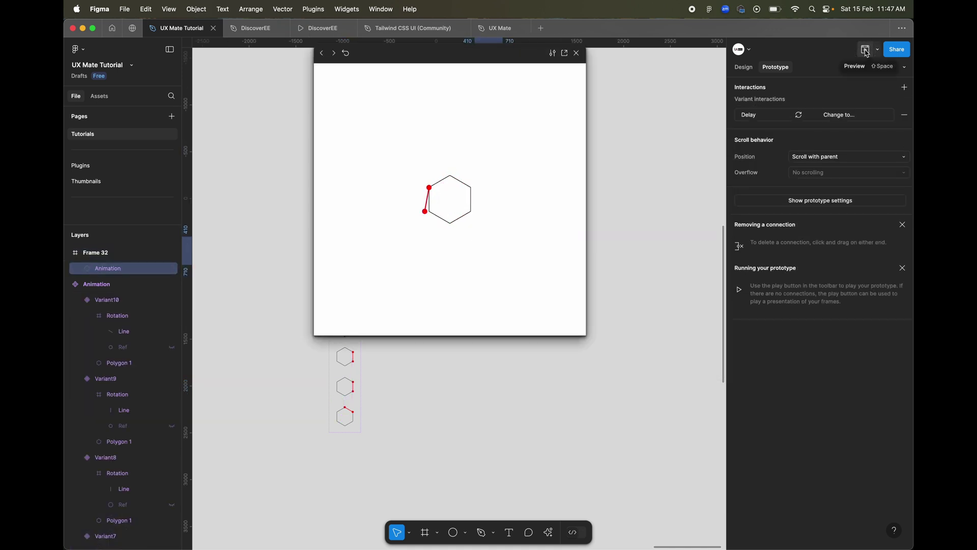
{"action": "left_click", "coordinate": [577, 53]}
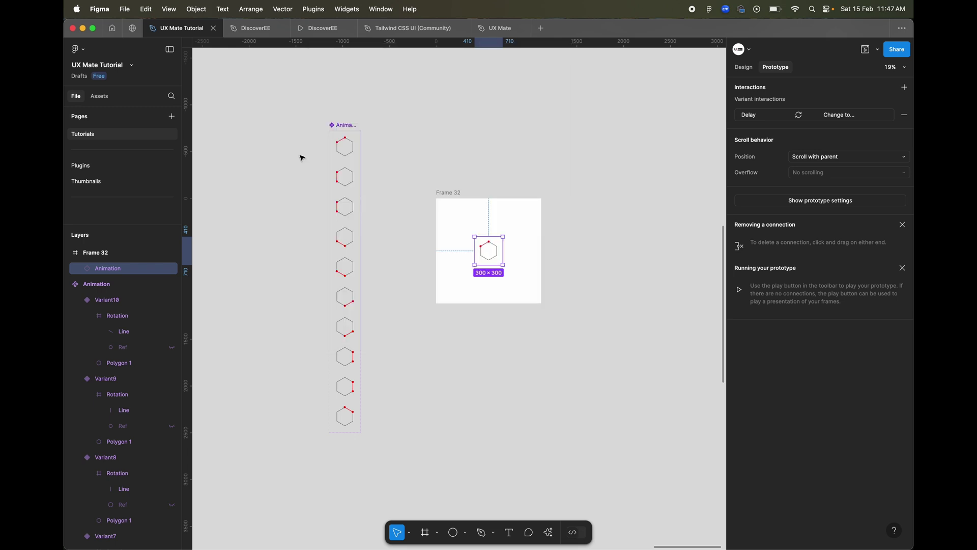
Step: Select the matching Polygon 1 hexagons in all ten variants and remove their stroke
{"action": "left_click", "coordinate": [345, 148], "text": "super"}
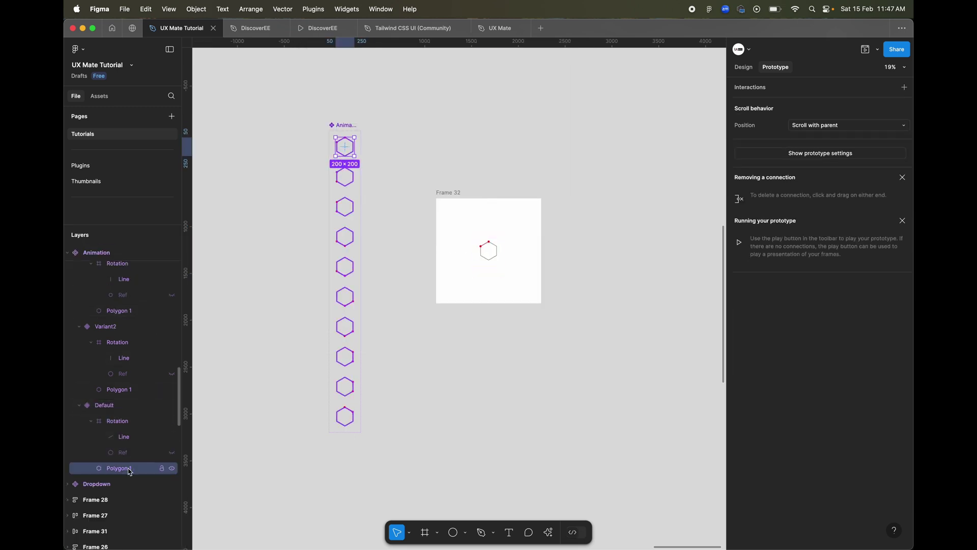
{"action": "left_click", "coordinate": [744, 68]}
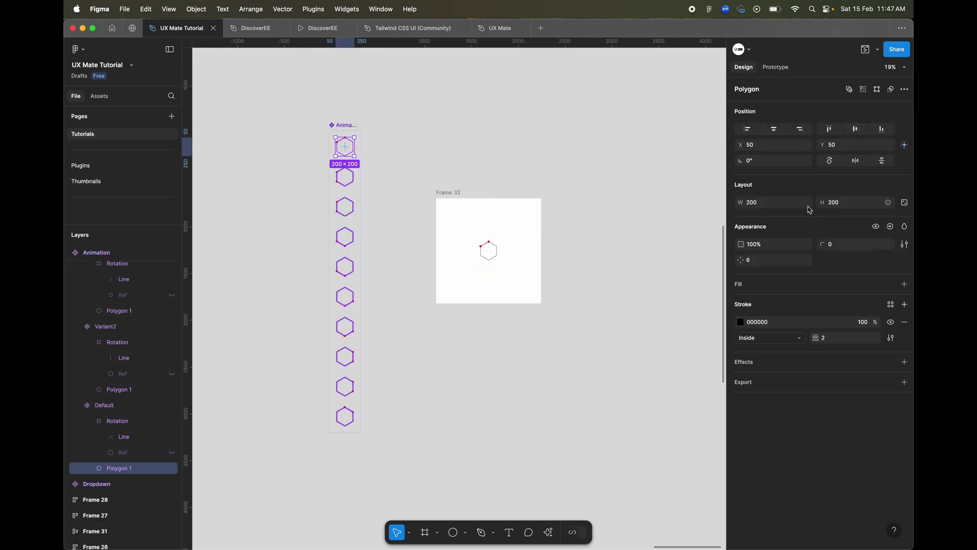
{"action": "left_click", "coordinate": [864, 90]}
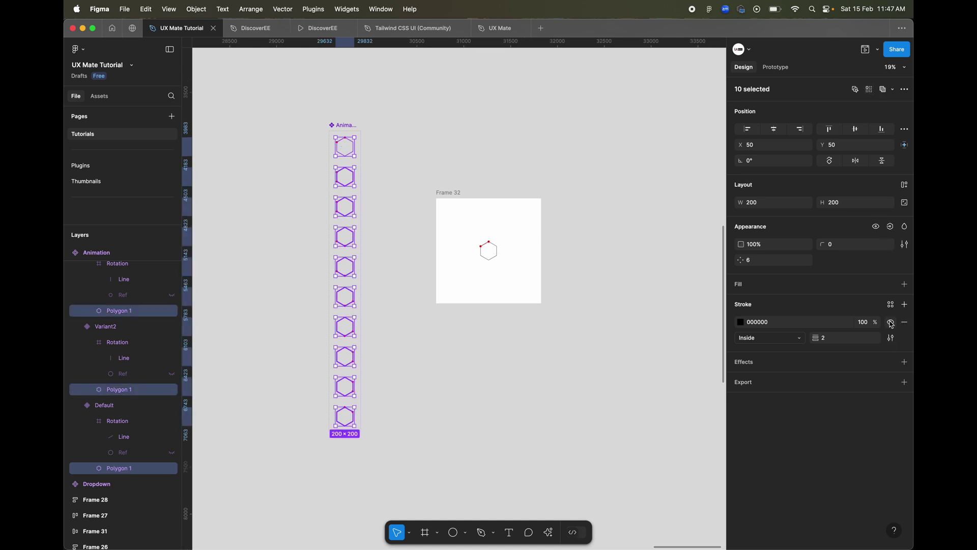
{"action": "left_click", "coordinate": [904, 324]}
Step: Preview the Animation instance without the hexagon outline and close the preview
{"action": "left_click", "coordinate": [524, 267]}
{"action": "left_click", "coordinate": [488, 258]}
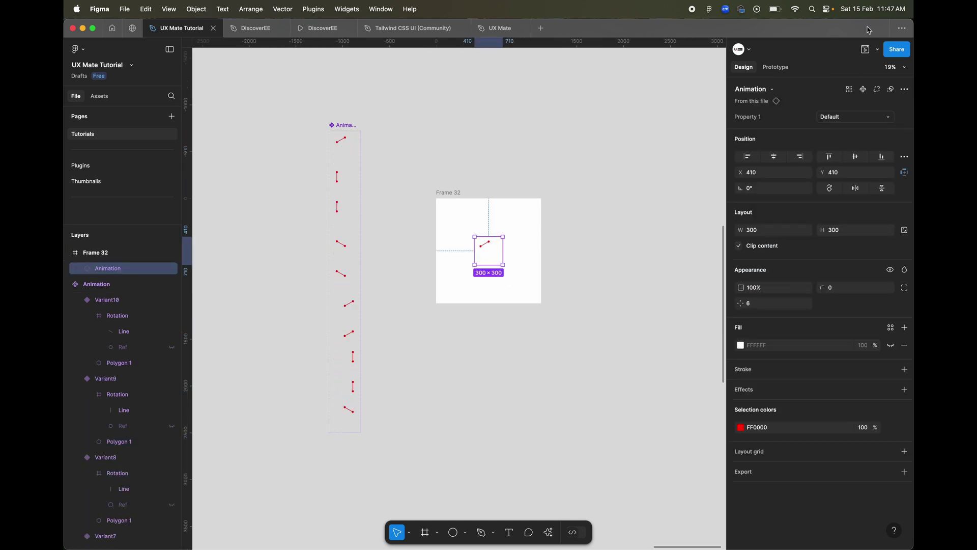
{"action": "left_click", "coordinate": [865, 53]}
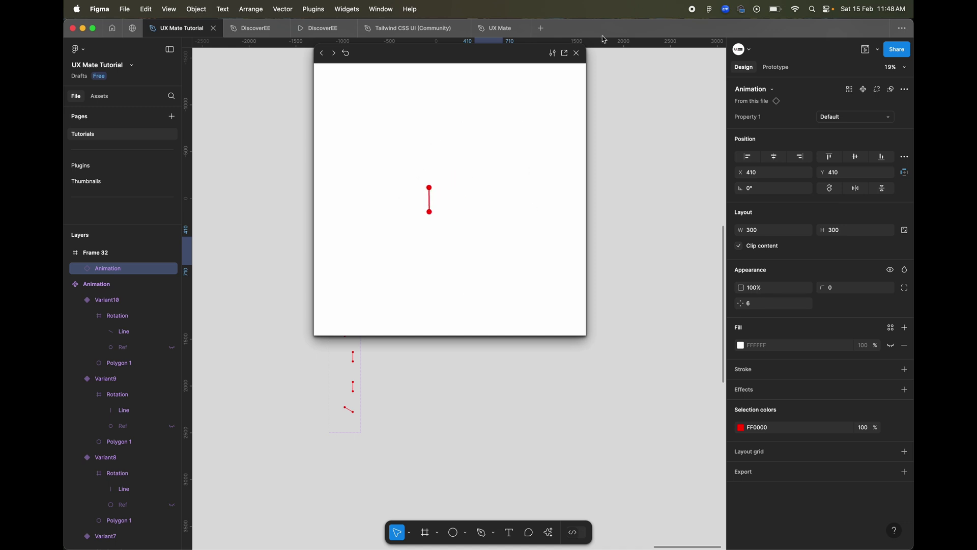
{"action": "left_click", "coordinate": [579, 53]}
Step: Add a text layer reading LOGO on the empty canvas beside the Animation component set
{"action": "scroll", "coordinate": [404, 306], "scroll_direction": "up", "scroll_amount": 3}
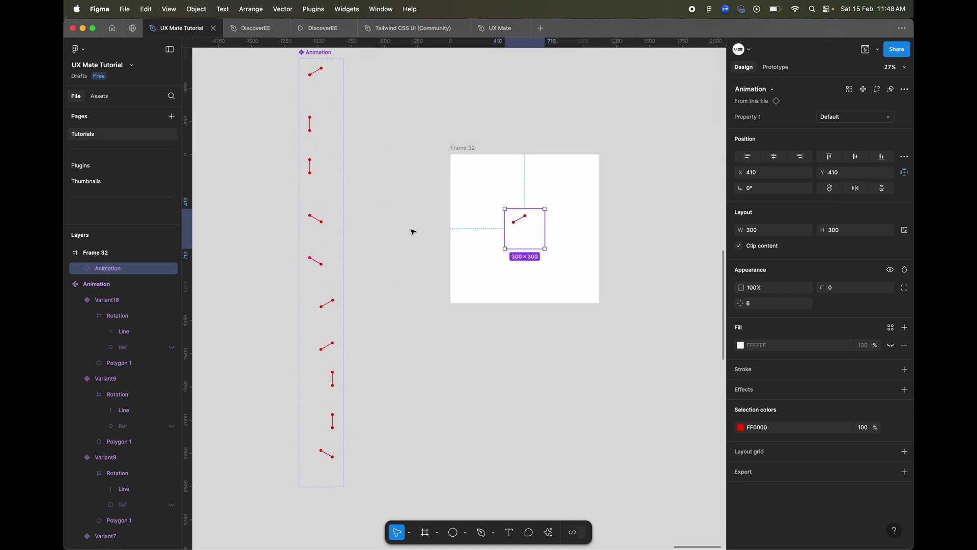
{"action": "scroll", "coordinate": [413, 232], "scroll_direction": "left", "scroll_amount": 5}
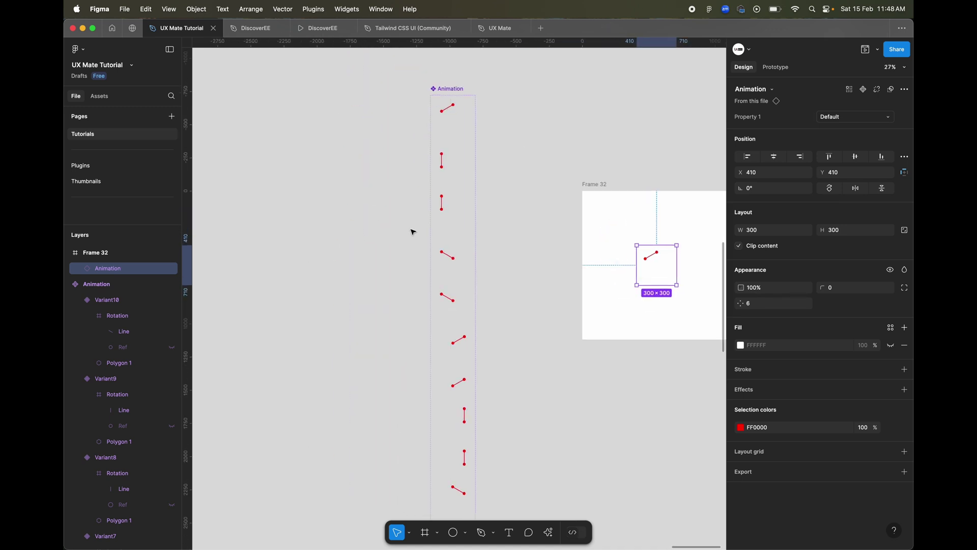
{"action": "scroll", "coordinate": [284, 151], "scroll_direction": "up", "scroll_amount": 3}
{"action": "key", "text": "t"}
{"action": "left_click", "coordinate": [285, 174]}
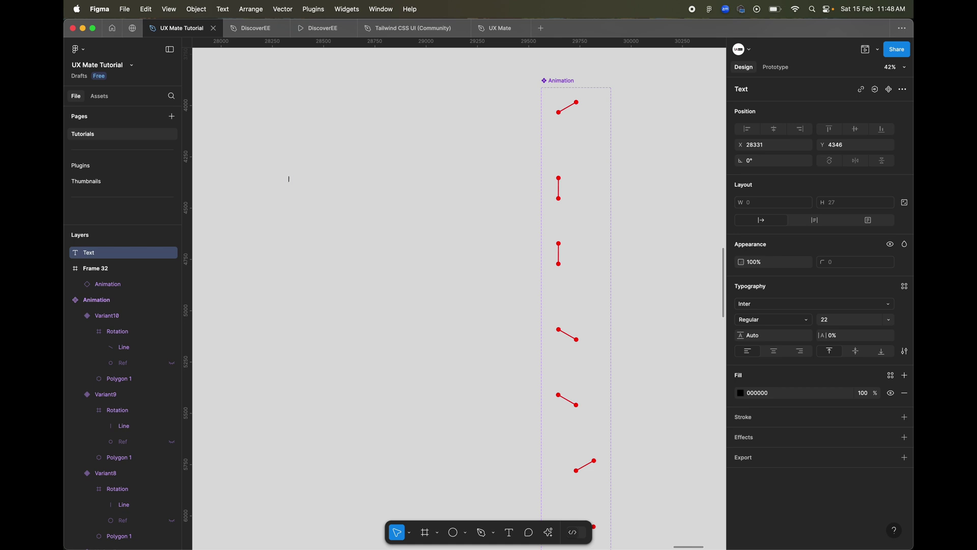
{"action": "key", "text": "Escape"}
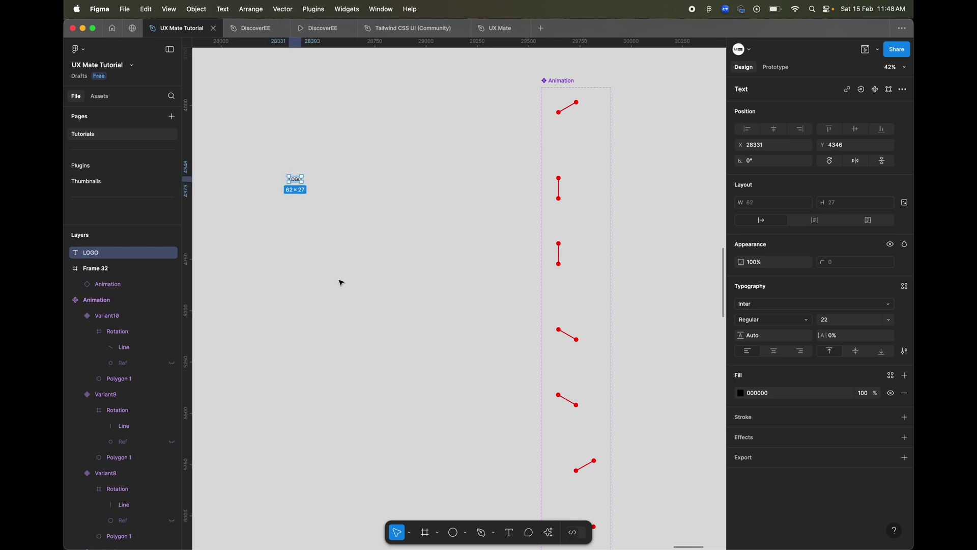
Step: Increase the font size of the LOGO text to 142
{"action": "left_click", "coordinate": [845, 320]}
{"action": "key", "text": "shift+Up"}
{"action": "key", "text": "shift+Up"}
{"action": "key", "text": "shift+Up"}
{"action": "key", "text": "shift+Up"}
{"action": "key", "text": "shift+Up"}
{"action": "key", "text": "shift+Up"}
{"action": "key", "text": "shift+Up"}
{"action": "key", "text": "shift+Up"}
{"action": "key", "text": "shift+Up"}
{"action": "key", "text": "shift+Up"}
{"action": "key", "text": "shift+Up"}
{"action": "key", "text": "shift+Up"}
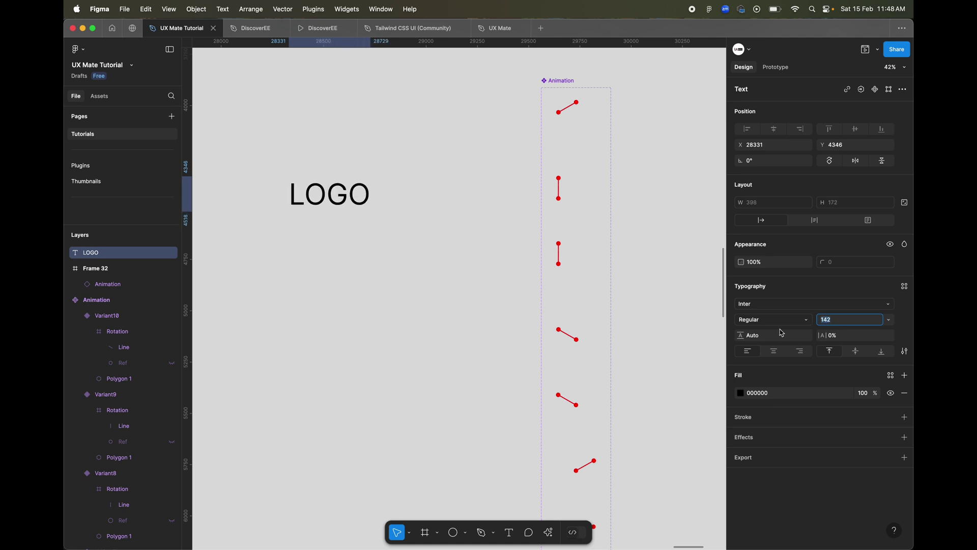
Step: Change the font weight of the LOGO text to Extra Bold and deselect it
{"action": "left_click", "coordinate": [805, 321]}
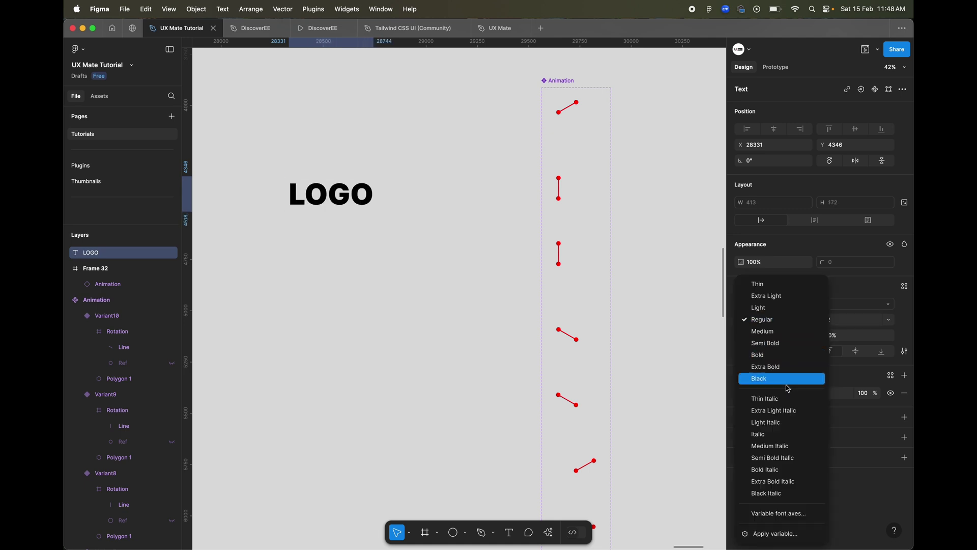
{"action": "left_click", "coordinate": [300, 263]}
{"action": "left_click", "coordinate": [803, 322]}
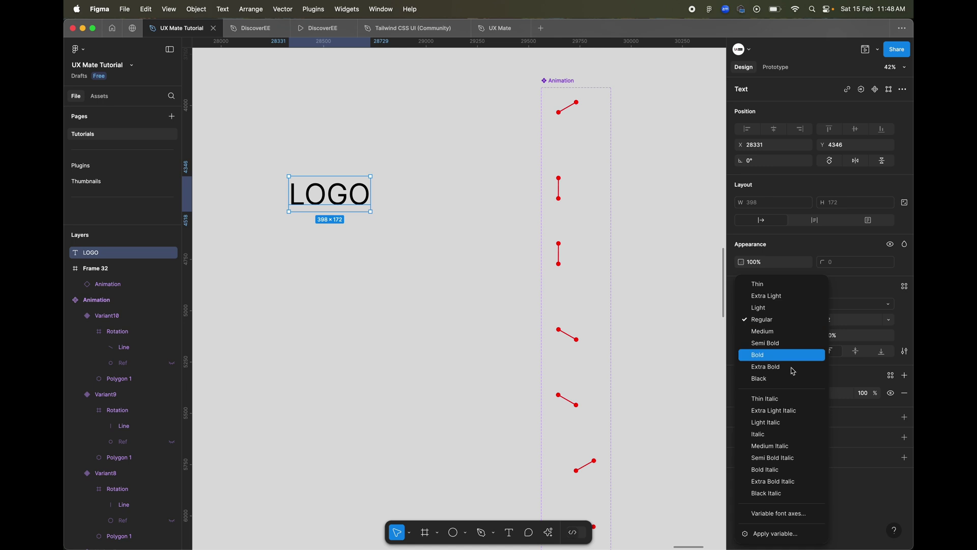
{"action": "left_click", "coordinate": [794, 371]}
{"action": "left_click", "coordinate": [327, 224]}
Step: Draw a vertical red line about 48.5 long with the Pen tool, starting at the upper-left corner of the letter L, and deselect it
{"action": "scroll", "coordinate": [327, 224], "scroll_direction": "up", "scroll_amount": 10}
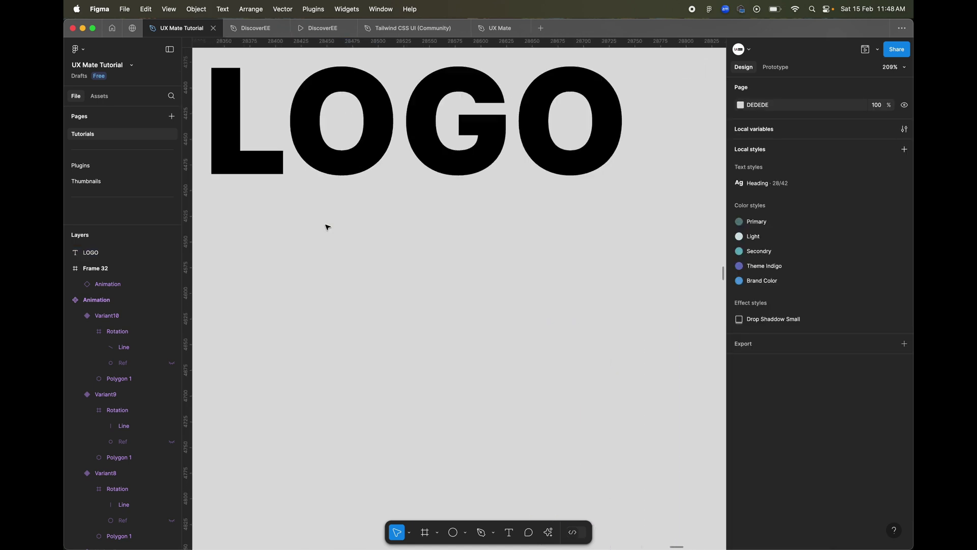
{"action": "scroll", "coordinate": [306, 203], "scroll_direction": "up", "scroll_amount": 3}
{"action": "scroll", "coordinate": [279, 159], "scroll_direction": "up", "scroll_amount": 3}
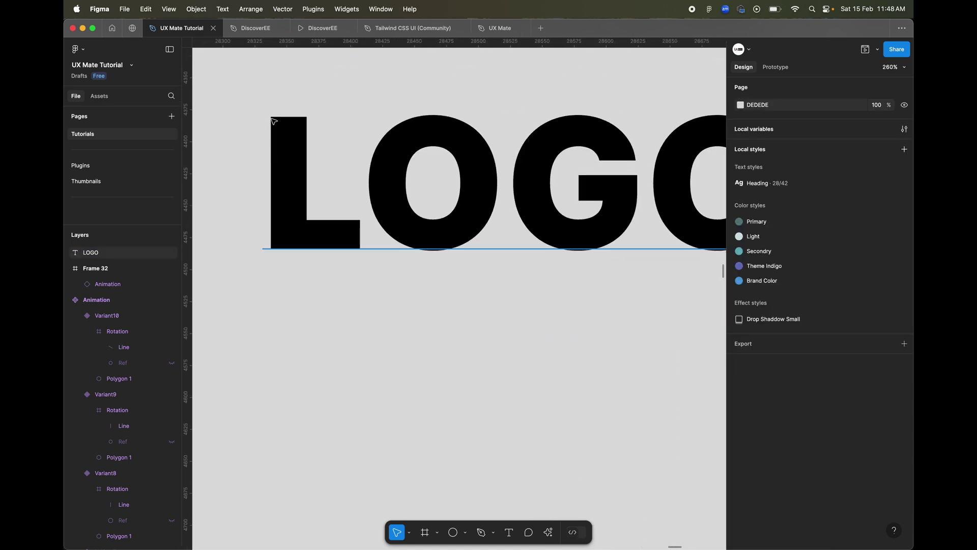
{"action": "left_click", "coordinate": [483, 532]}
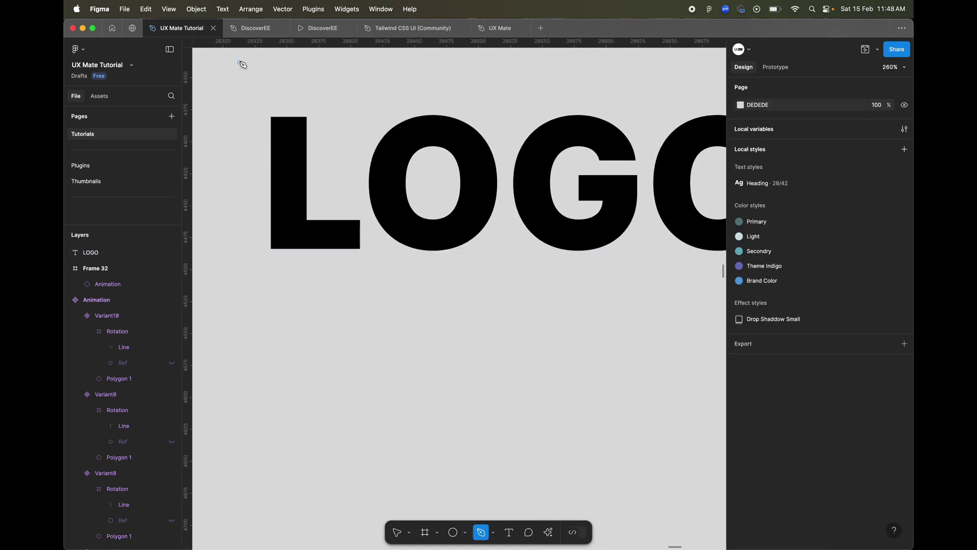
{"action": "left_click", "coordinate": [271, 118]}
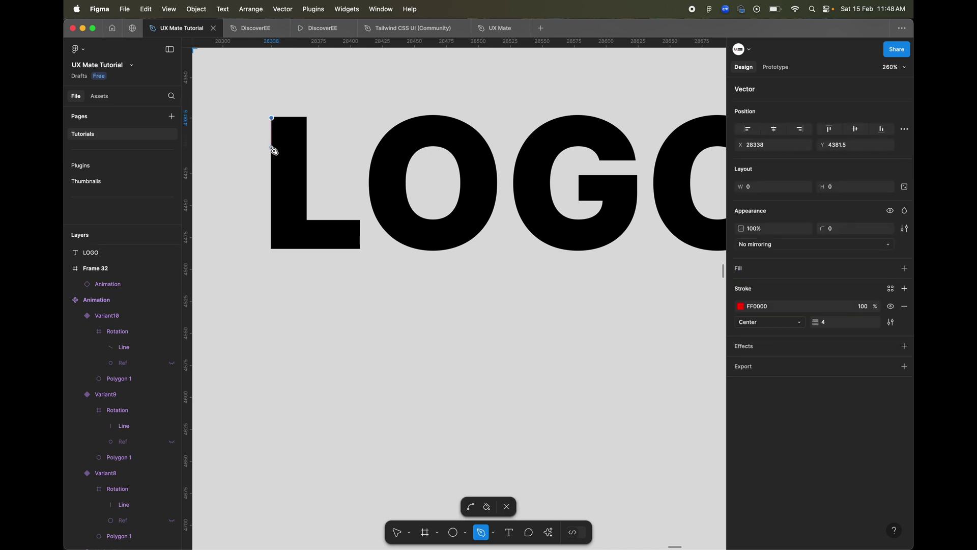
{"action": "left_click", "coordinate": [271, 179]}
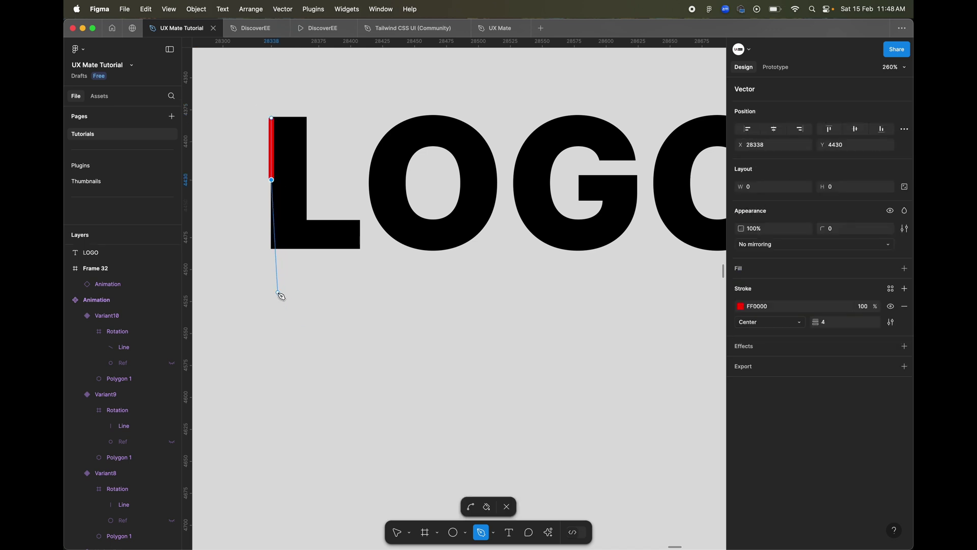
{"action": "key", "text": "Escape"}
{"action": "key", "text": "v"}
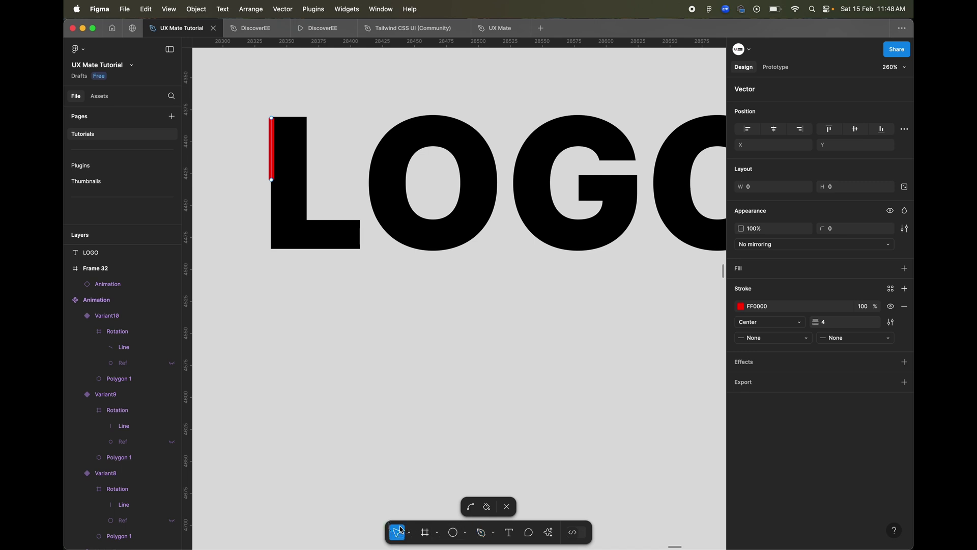
{"action": "left_click", "coordinate": [309, 387]}
{"action": "key", "text": "Escape"}
{"action": "left_click", "coordinate": [258, 185]}
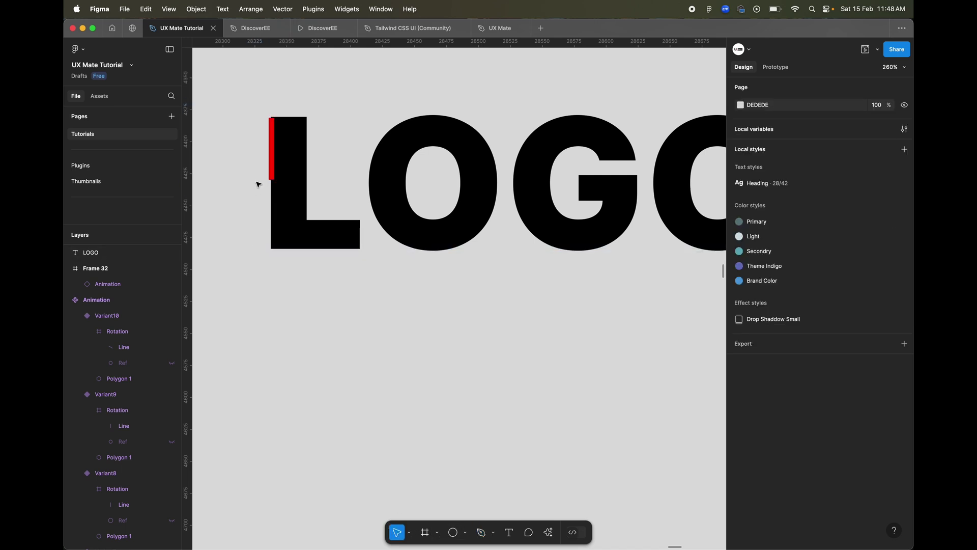
Step: Stretch the red line at both ends to span the full height of the L's left edge, about 104 long
{"action": "scroll", "coordinate": [285, 181], "scroll_direction": "up", "scroll_amount": 5}
{"action": "scroll", "coordinate": [291, 168], "scroll_direction": "down", "scroll_amount": 4}
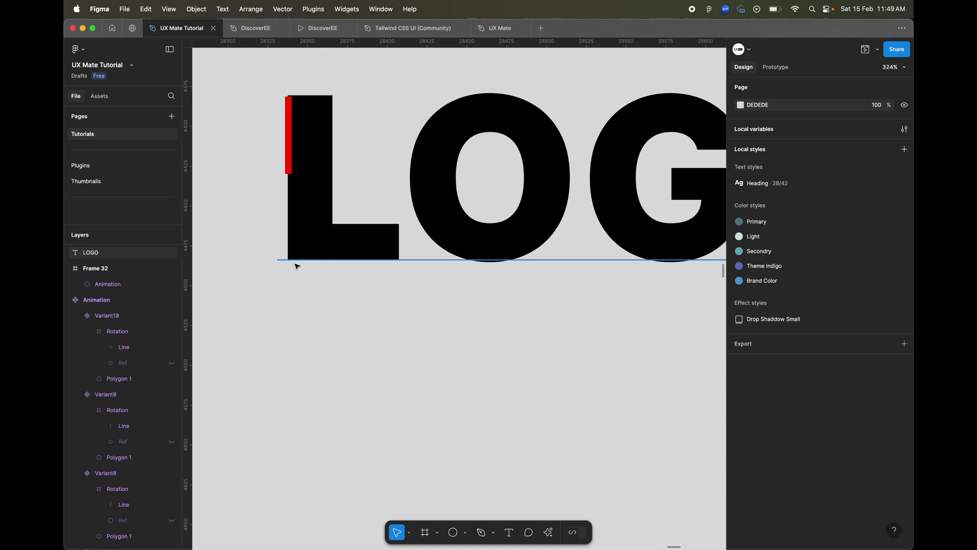
{"action": "left_click", "coordinate": [286, 150]}
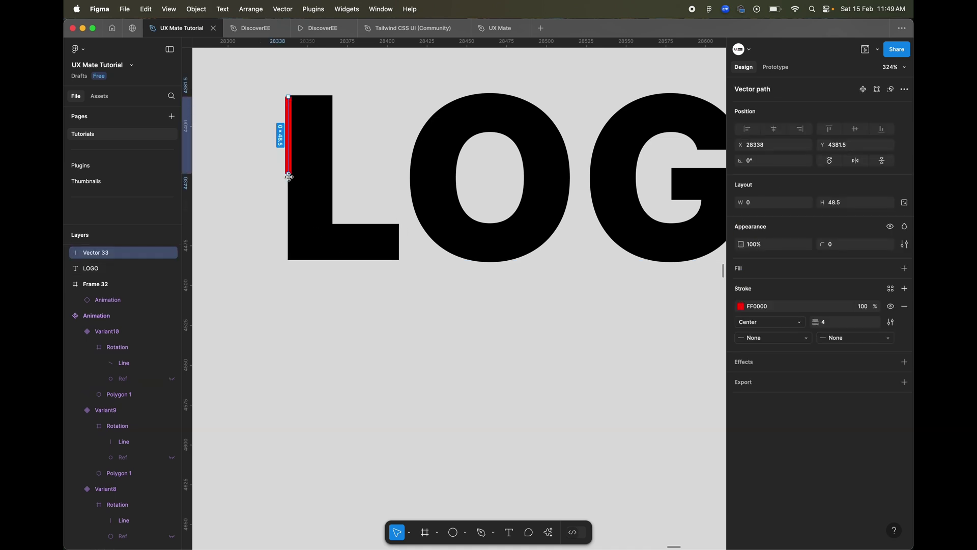
{"action": "left_click_drag", "start_coordinate": [289, 173], "coordinate": [289, 259]}
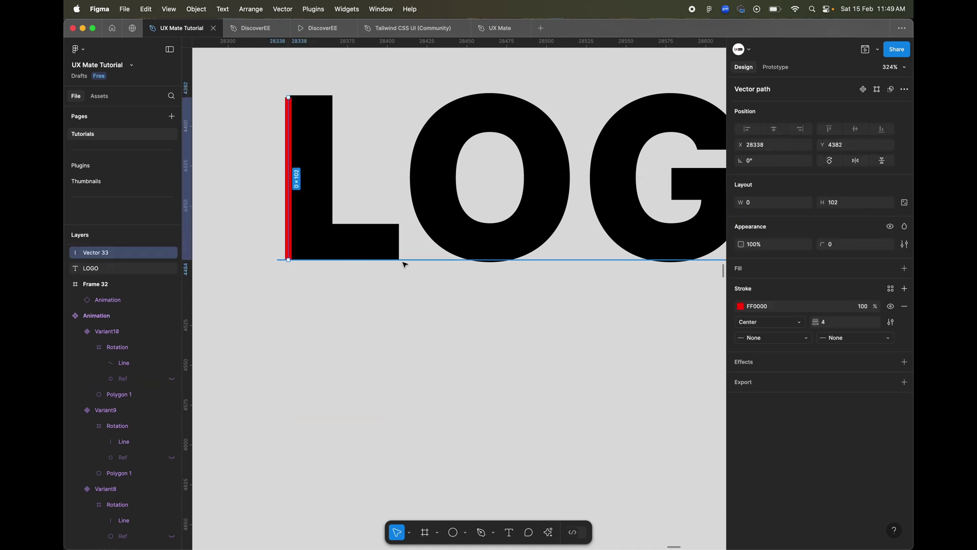
{"action": "scroll", "coordinate": [397, 287], "scroll_direction": "down", "scroll_amount": 5}
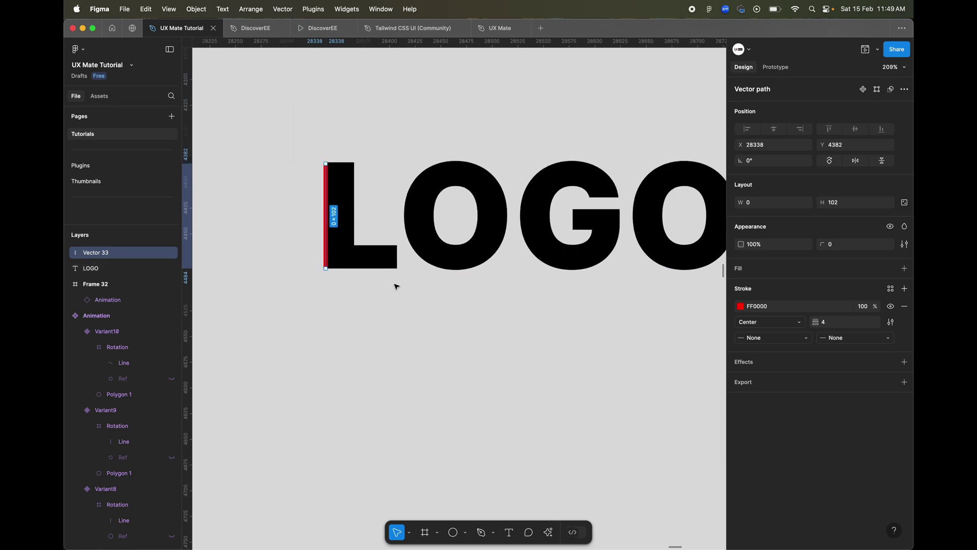
{"action": "scroll", "coordinate": [397, 287], "scroll_direction": "down", "scroll_amount": 2}
{"action": "scroll", "coordinate": [284, 301], "scroll_direction": "up", "scroll_amount": 5}
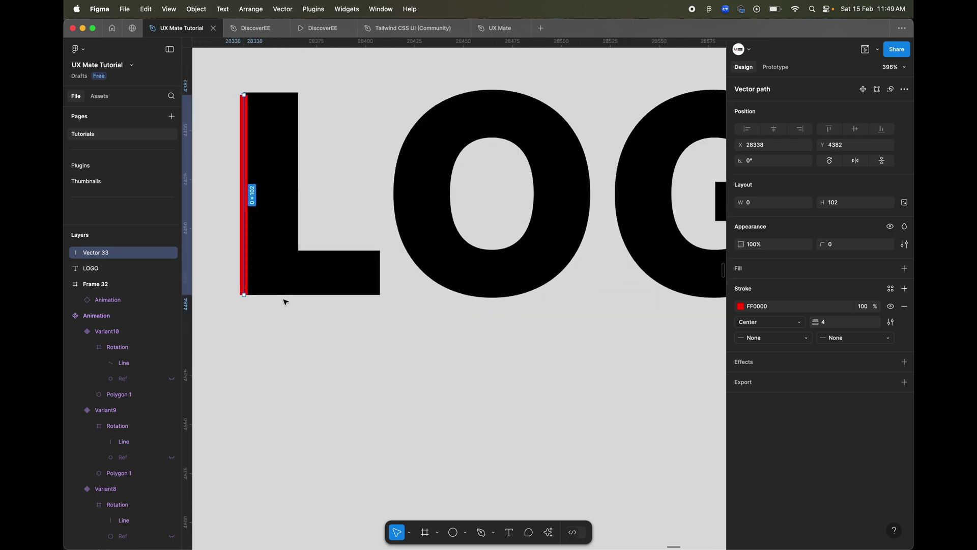
{"action": "scroll", "coordinate": [222, 92], "scroll_direction": "left", "scroll_amount": 2}
{"action": "scroll", "coordinate": [222, 92], "scroll_direction": "up", "scroll_amount": 1}
{"action": "left_click_drag", "start_coordinate": [276, 110], "coordinate": [275, 107]}
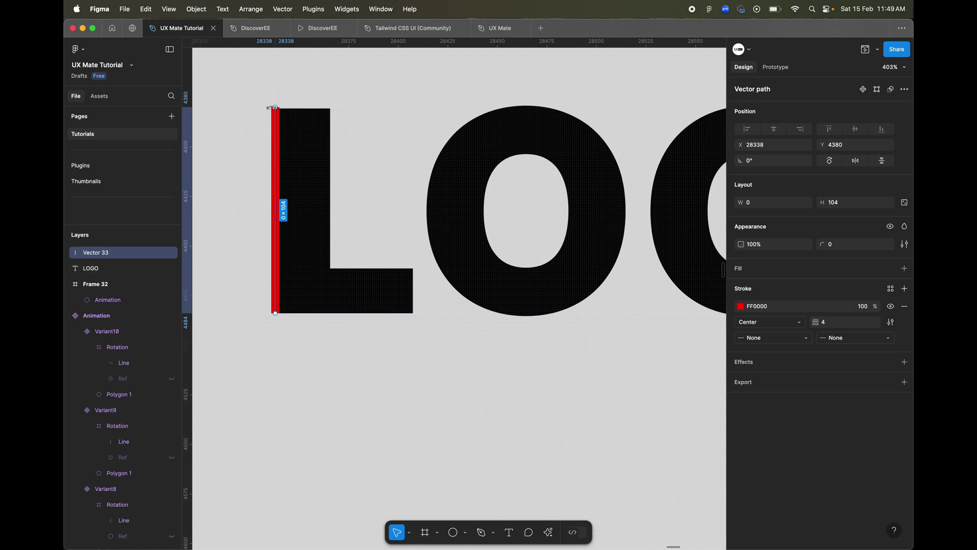
{"action": "left_click_drag", "start_coordinate": [276, 313], "coordinate": [277, 314]}
Step: Shorten the red line from its lower end to about 40 long and clear the selection
{"action": "left_click_drag", "start_coordinate": [277, 223], "coordinate": [275, 186]}
{"action": "left_click", "coordinate": [275, 186]}
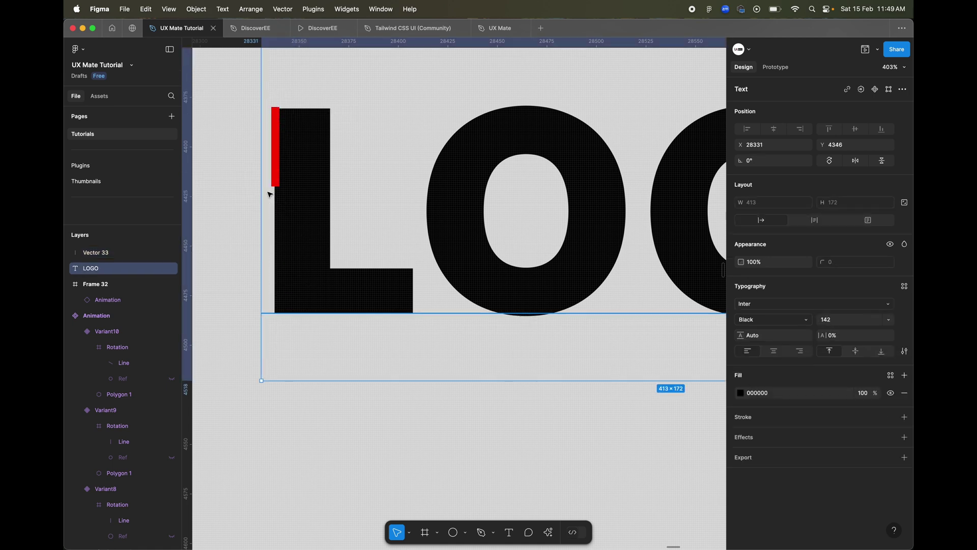
{"action": "scroll", "coordinate": [275, 185], "scroll_direction": "up", "scroll_amount": 3}
{"action": "left_click", "coordinate": [232, 187]}
{"action": "scroll", "coordinate": [232, 188], "scroll_direction": "down", "scroll_amount": 3}
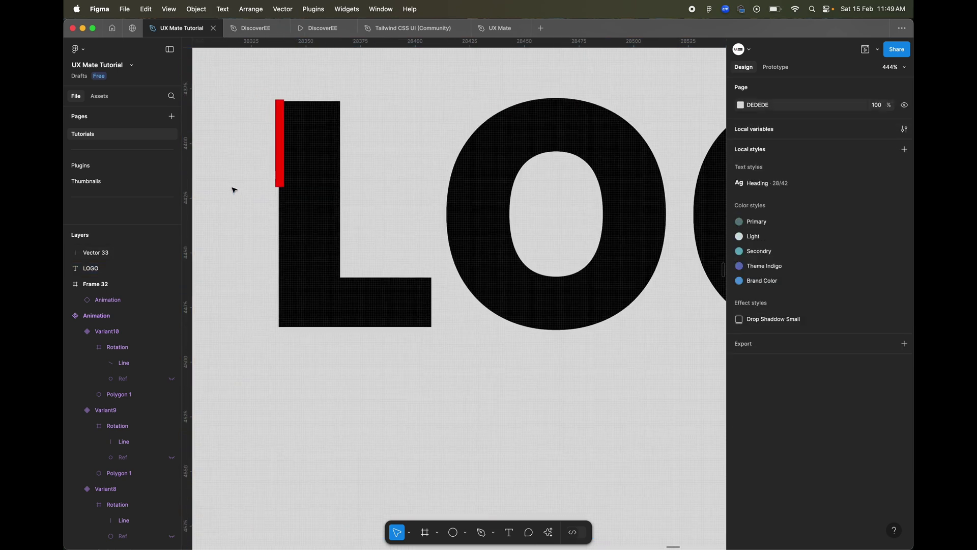
Step: Draw a circle of about 15 × 15 centred on the red line's lower end and wrap it in a frame
{"action": "left_click", "coordinate": [454, 532]}
{"action": "mouse_move", "coordinate": [307, 215]}
{"action": "left_mouse_down"}
{"action": "mouse_move", "coordinate": [277, 180]}
{"action": "mouse_move", "coordinate": [288, 188]}
{"action": "left_mouse_up"}
{"action": "scroll", "coordinate": [284, 196], "scroll_direction": "up", "scroll_amount": 3}
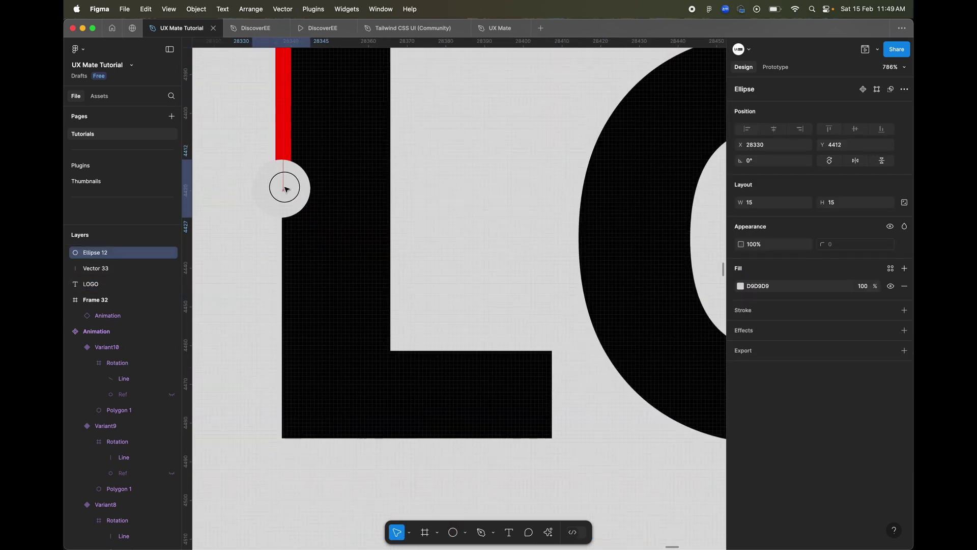
{"action": "right_click", "coordinate": [288, 188]}
{"action": "left_click", "coordinate": [340, 337]}
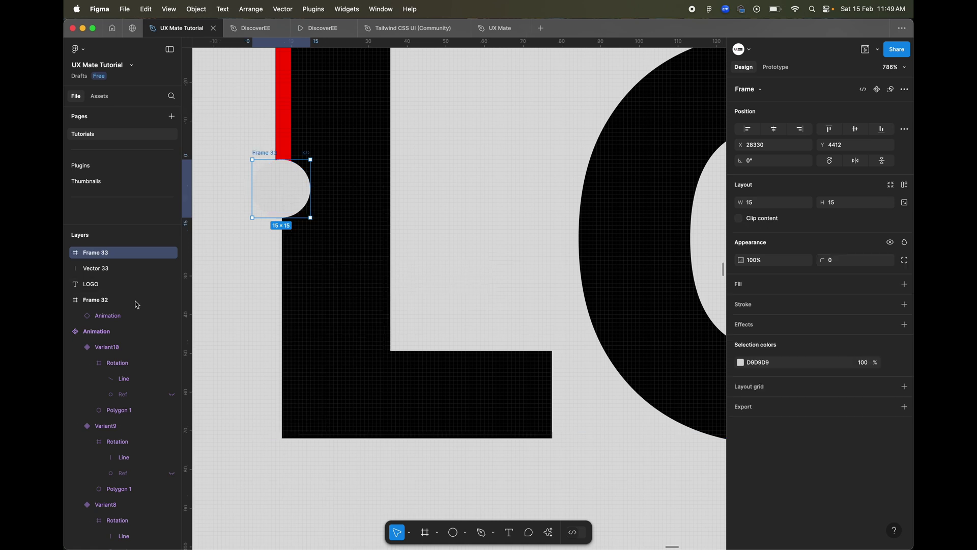
Step: Move the red line into the circle's frame above the ellipse and rotate the frame to about 179.1° so the line points downwards
{"action": "left_click_drag", "start_coordinate": [100, 273], "coordinate": [103, 248]}
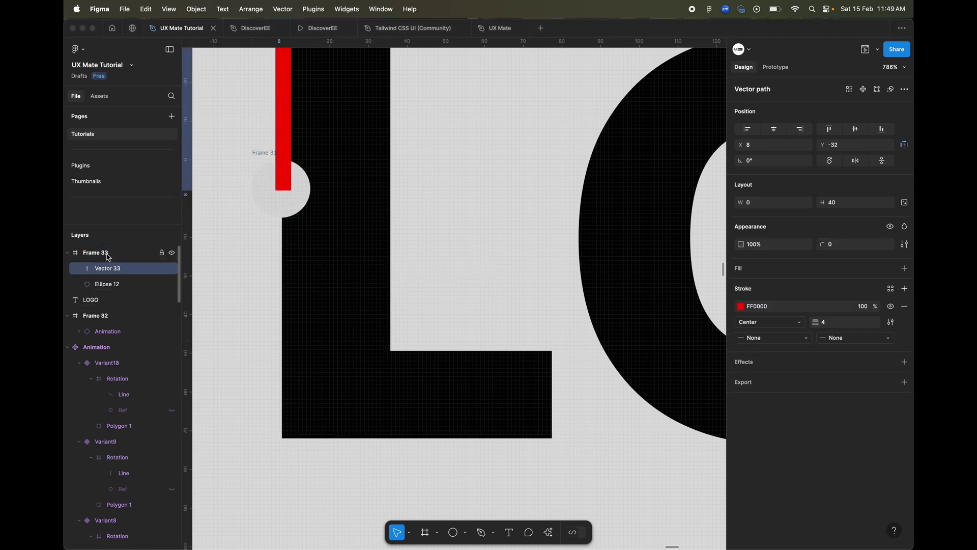
{"action": "left_click", "coordinate": [332, 77]}
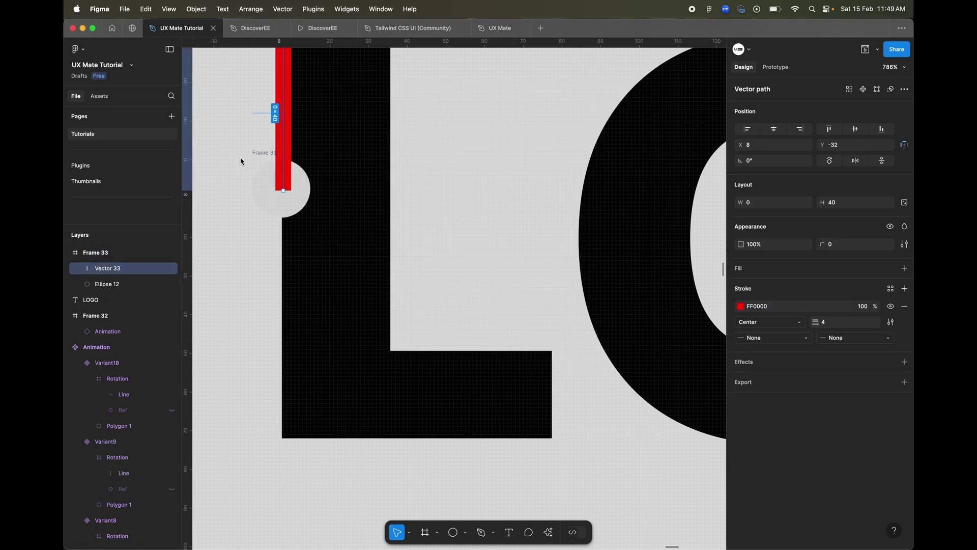
{"action": "left_click", "coordinate": [262, 153]}
{"action": "left_click_drag", "start_coordinate": [317, 155], "coordinate": [159, 315]}
{"action": "scroll", "coordinate": [306, 248], "scroll_direction": "down", "scroll_amount": 5}
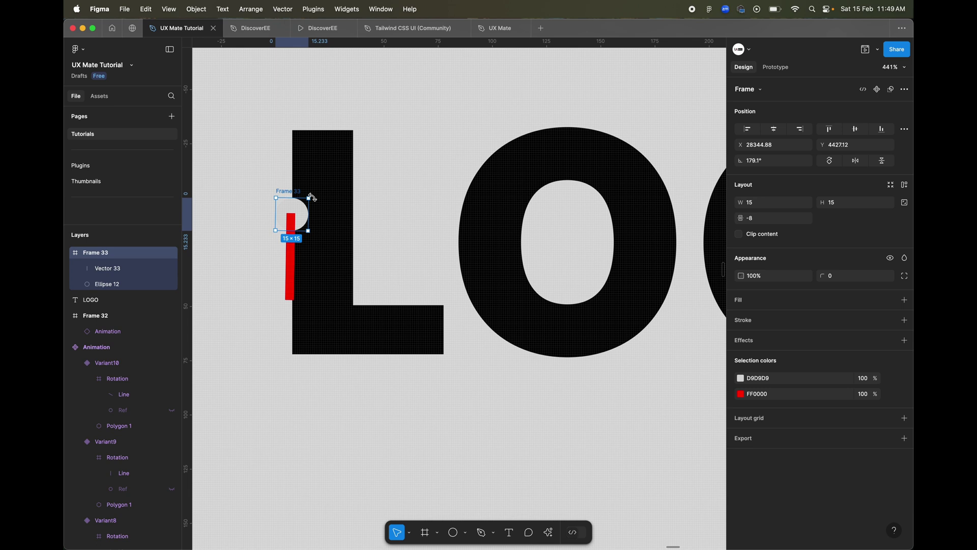
{"action": "scroll", "coordinate": [460, 188], "scroll_direction": "right", "scroll_amount": 2}
{"action": "scroll", "coordinate": [460, 188], "scroll_direction": "up", "scroll_amount": 1}
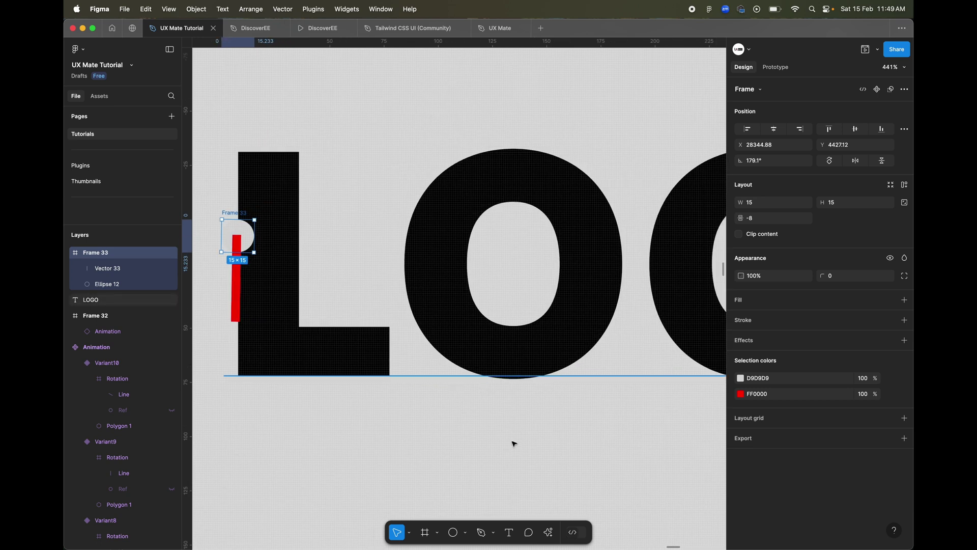
{"action": "left_click", "coordinate": [462, 447]}
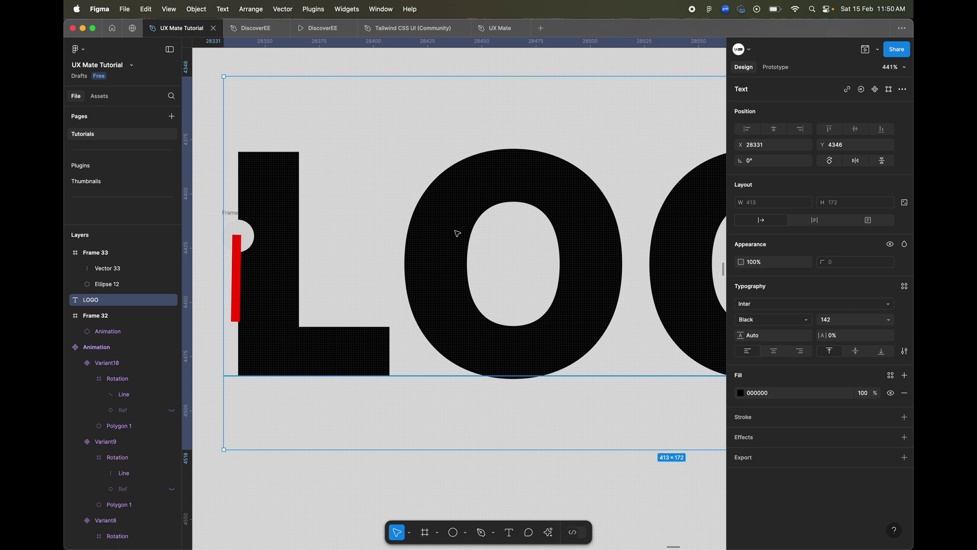
Step: Select the LOGO text together with the frame holding the red line and circle
{"action": "scroll", "coordinate": [404, 247], "scroll_direction": "down", "scroll_amount": 10}
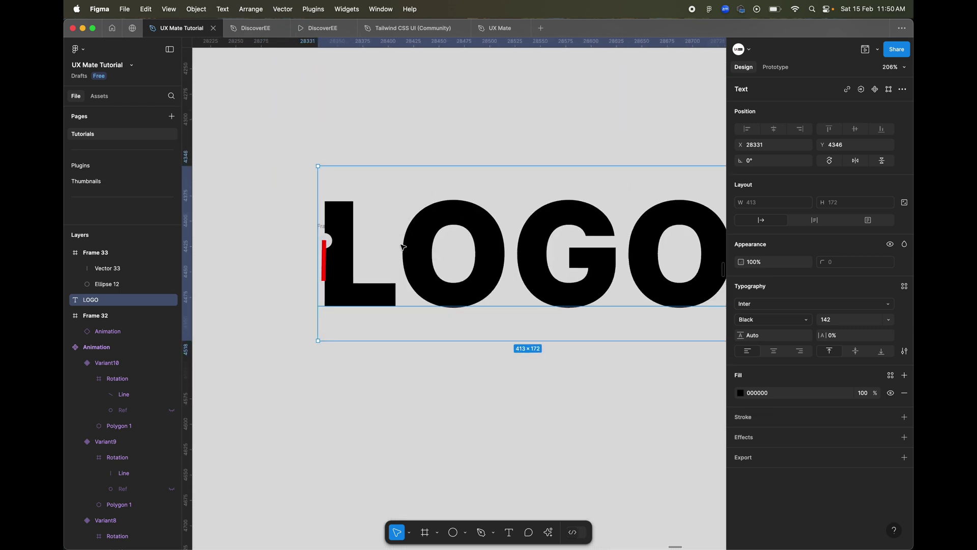
{"action": "left_click", "coordinate": [265, 170]}
{"action": "left_click_drag", "start_coordinate": [265, 170], "coordinate": [655, 331]}
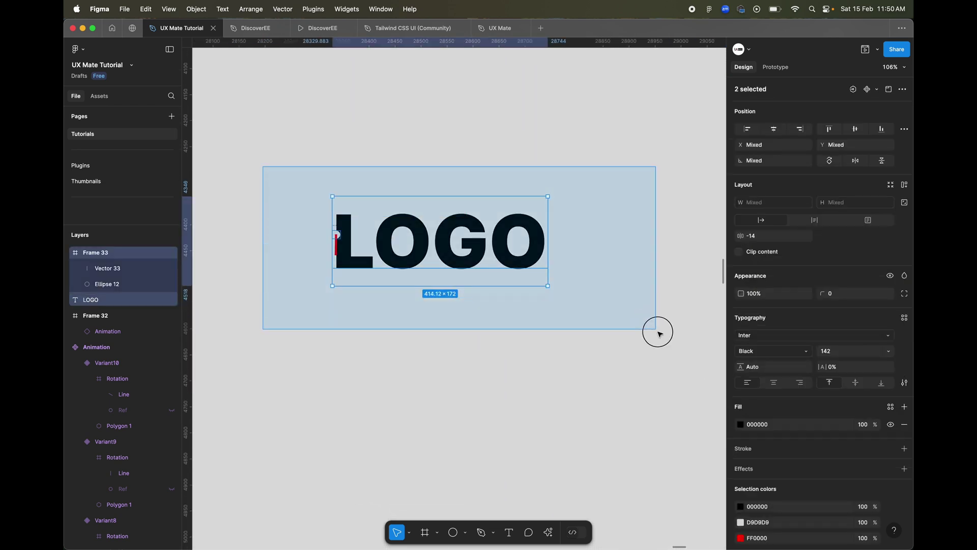